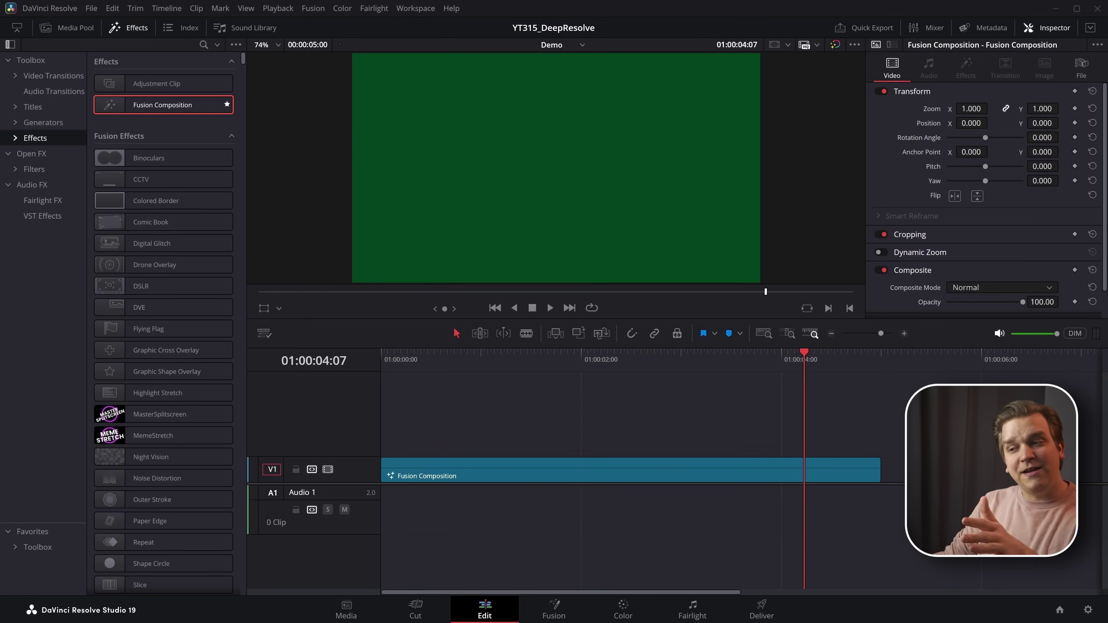
Move across the Cut and Fairlight pages and finish on the Fusion page.
left_click(415, 609)
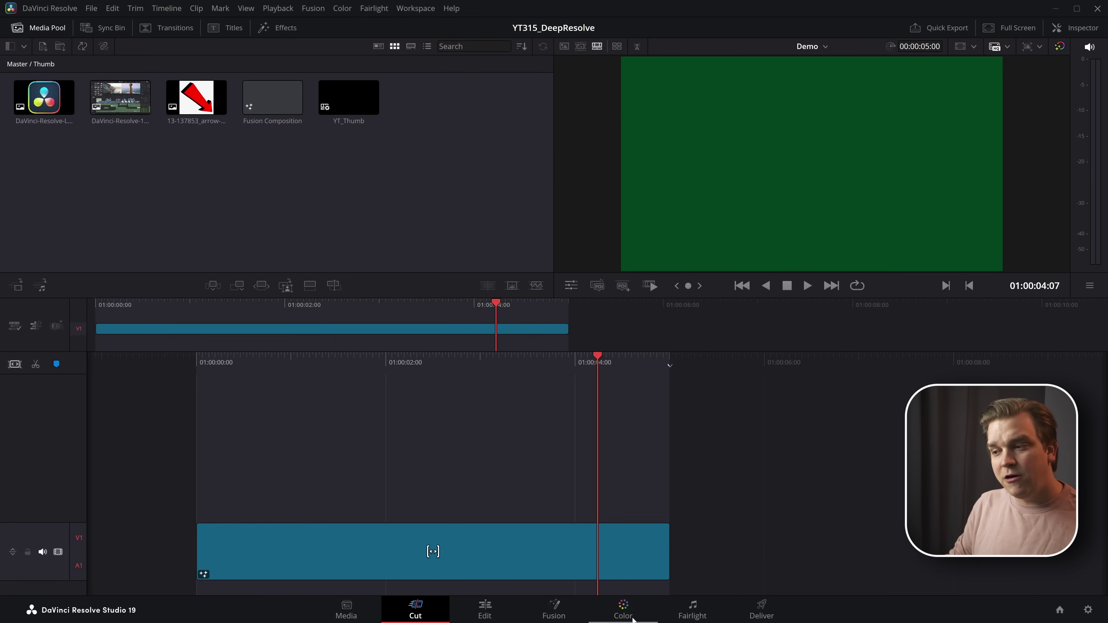
left_click(689, 613)
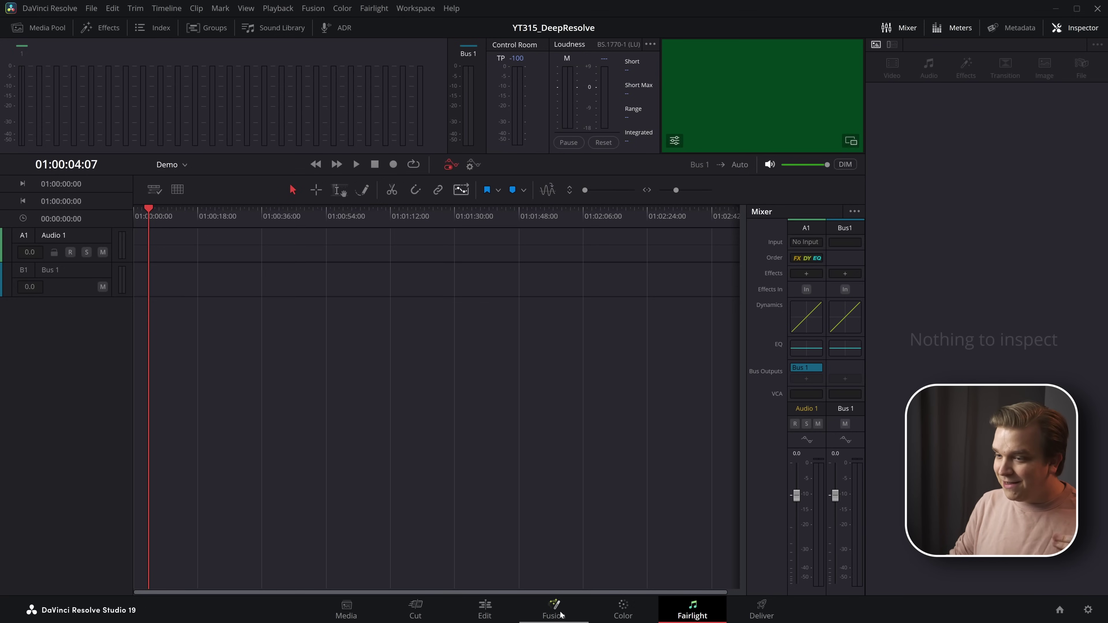
left_click(561, 615)
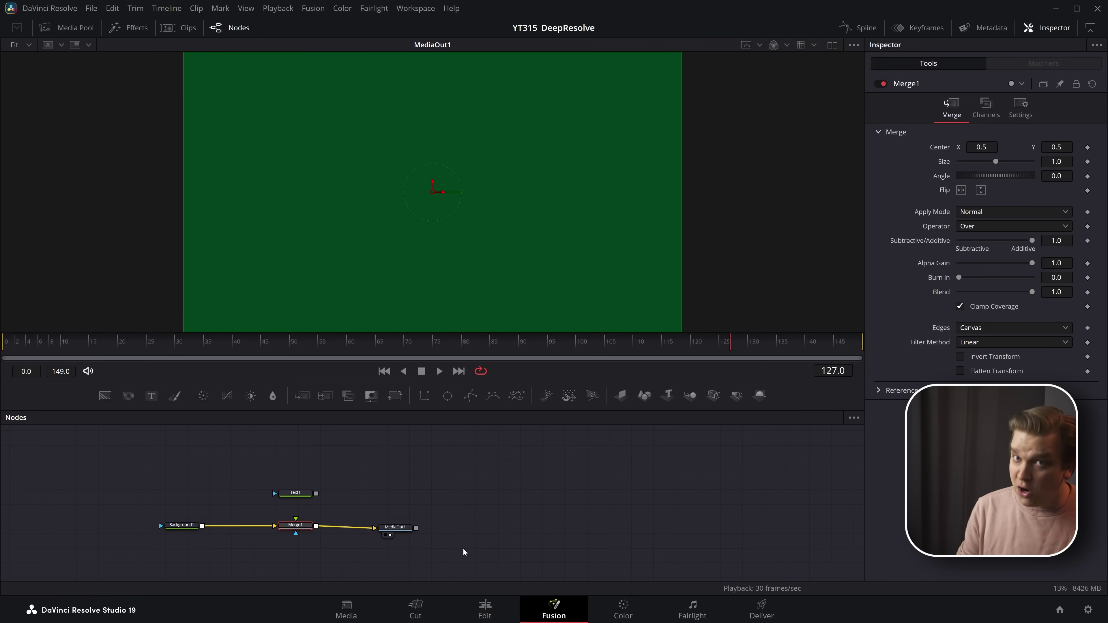
Wire Text1 into Merge1's foreground input and select Text1 to show its Layout settings.
scroll(463, 548, "up", 3)
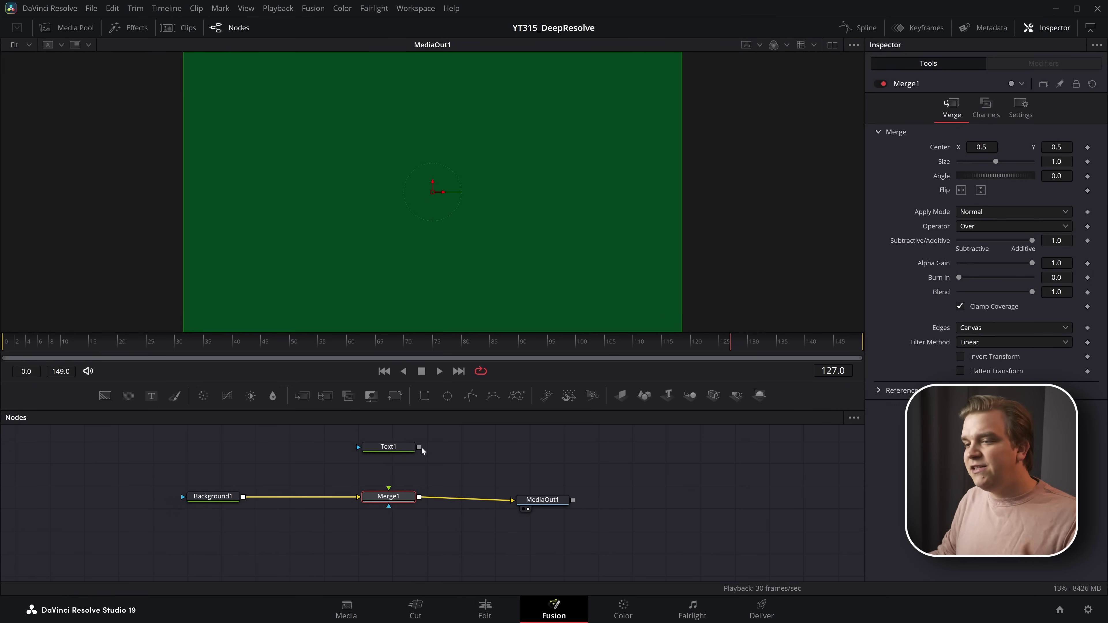
left_click_drag(419, 447, 389, 494)
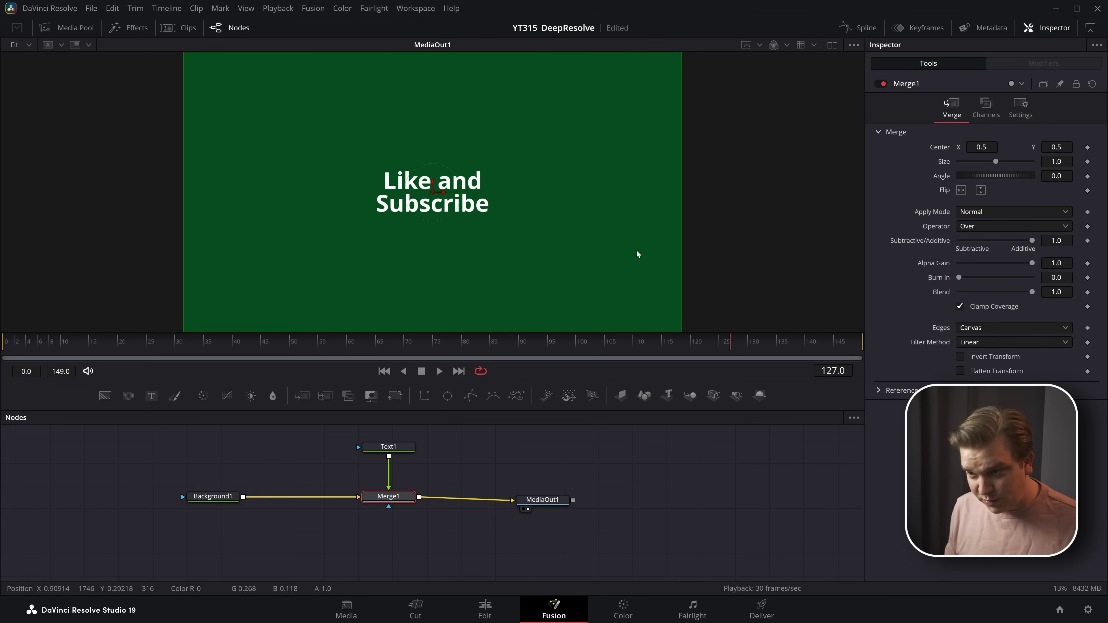
left_click(389, 447)
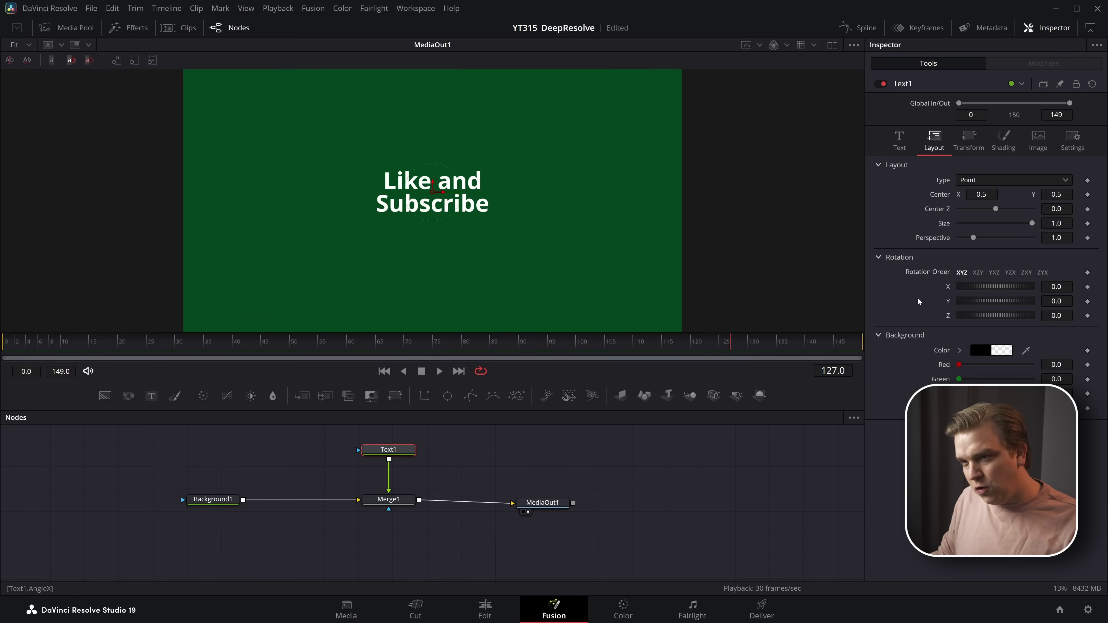
left_click_drag(433, 192, 356, 150)
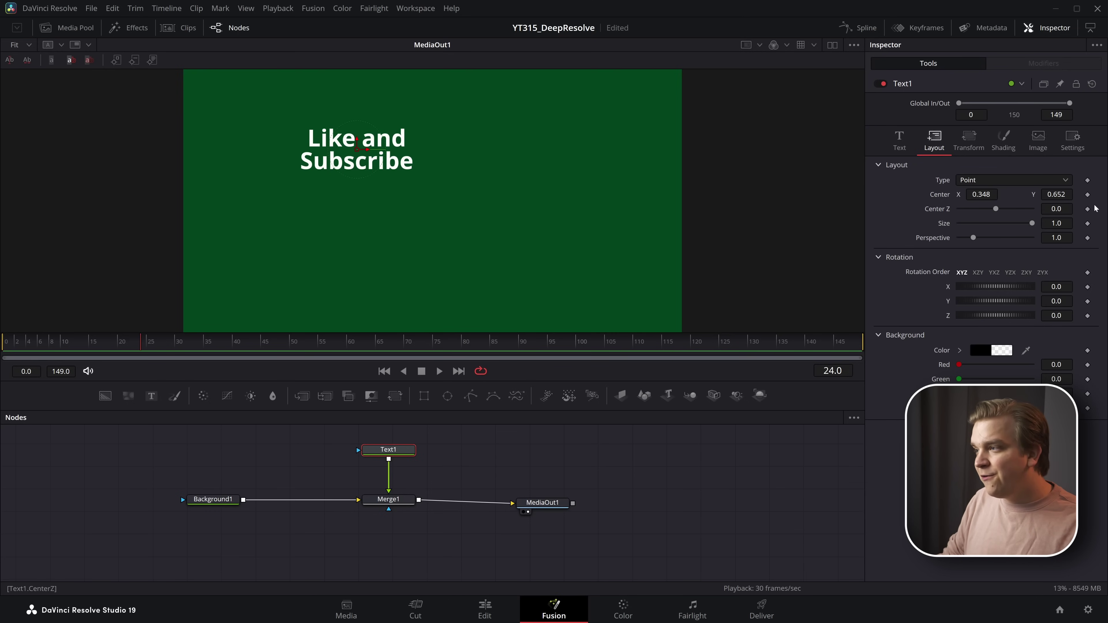
left_click(1088, 195)
left_click_drag(301, 342, 438, 343)
left_click(981, 194)
type("0.555")
key("Return")
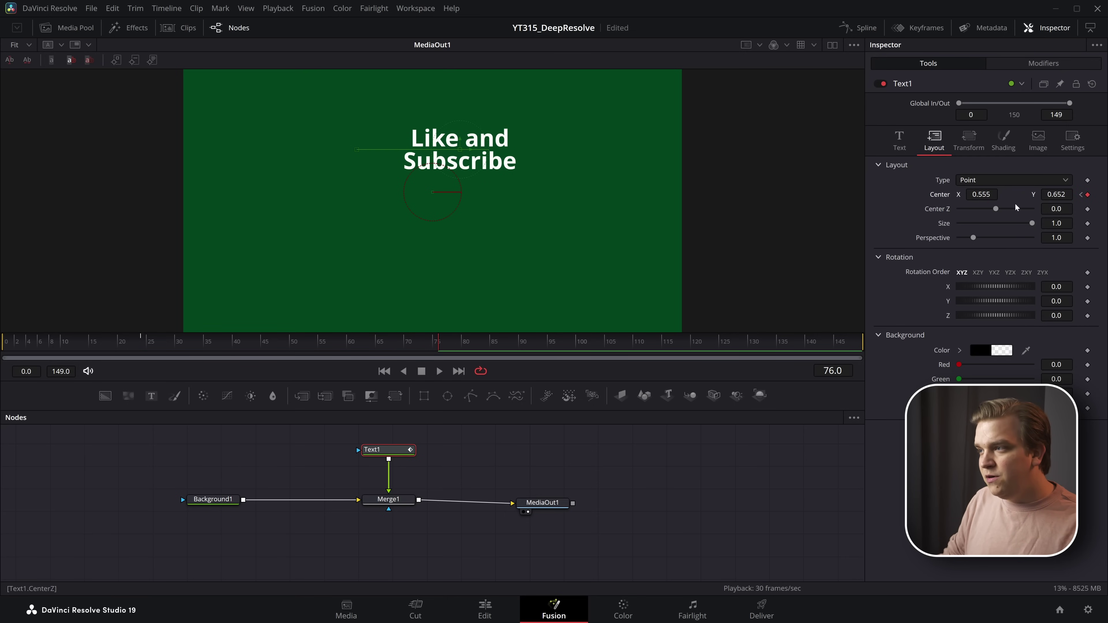
left_click(133, 344)
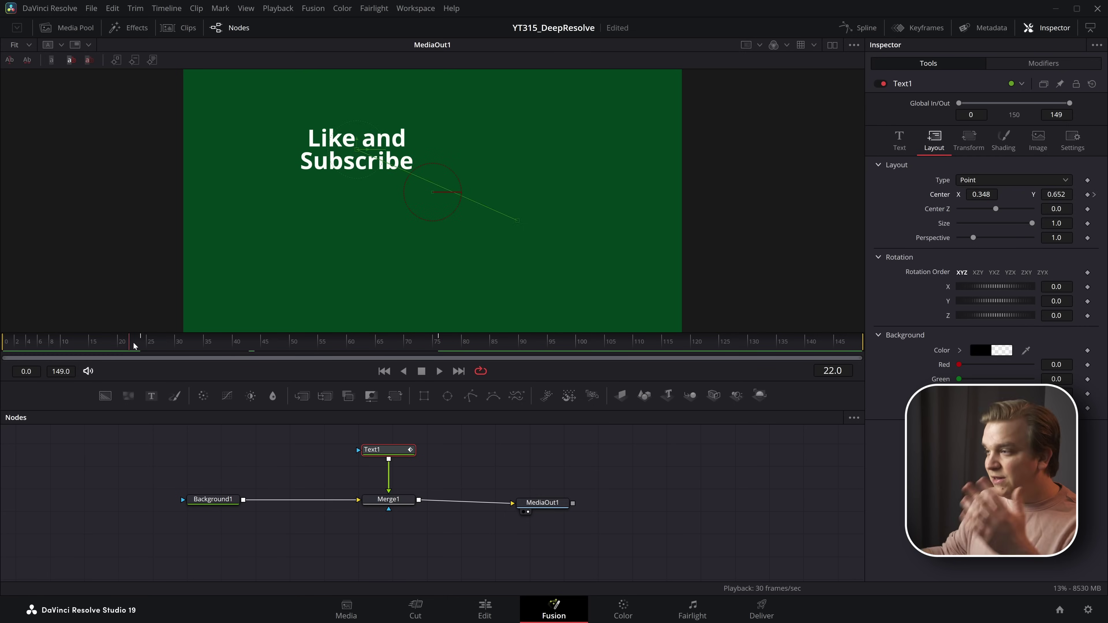
key("space")
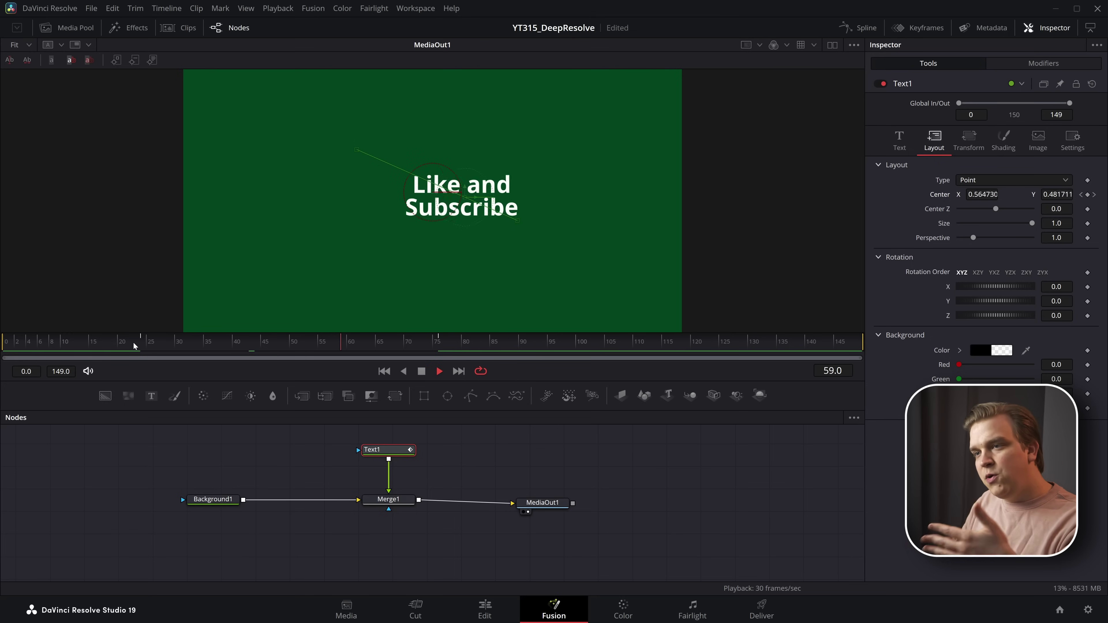
key("space")
left_click(938, 194)
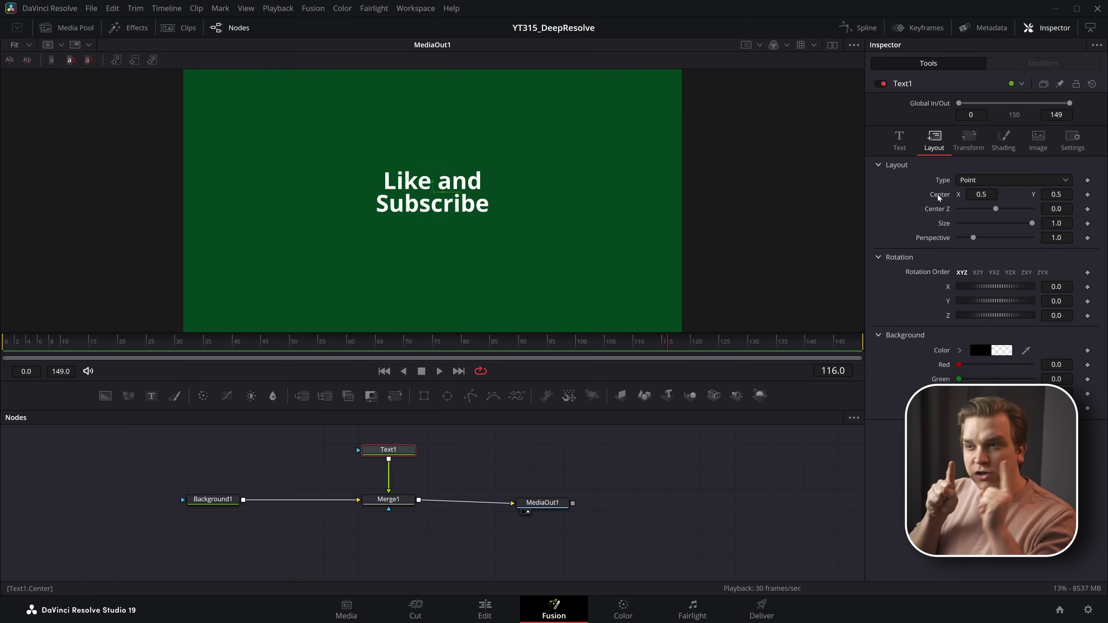
Add a Perturb modifier to Text1's Center and show its controls.
right_click(937, 195)
mouse_move(977, 242)
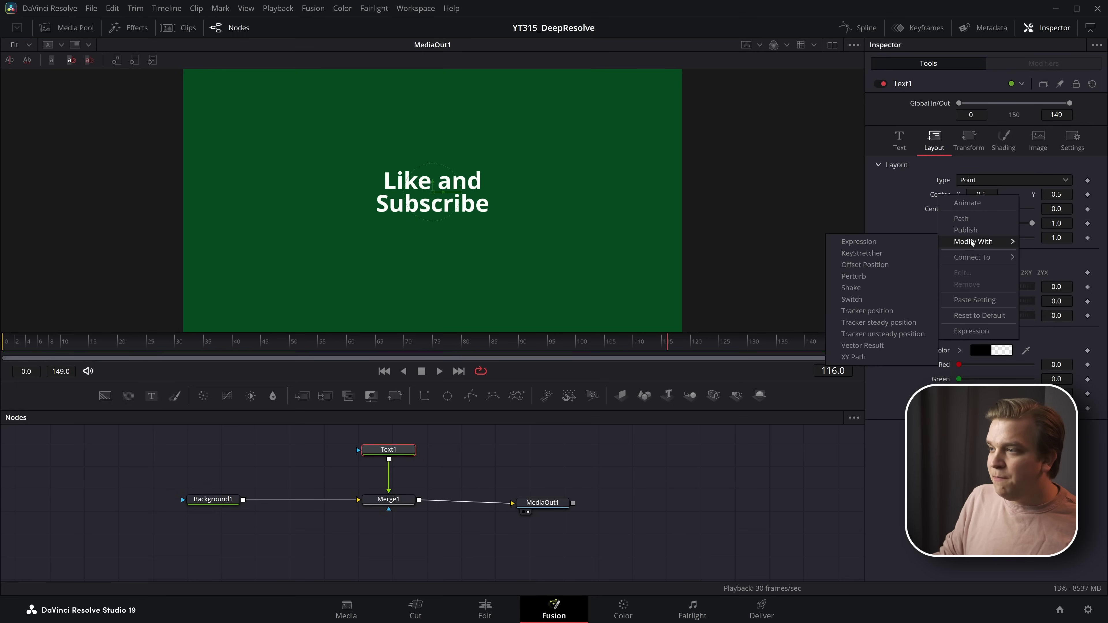
left_click(895, 274)
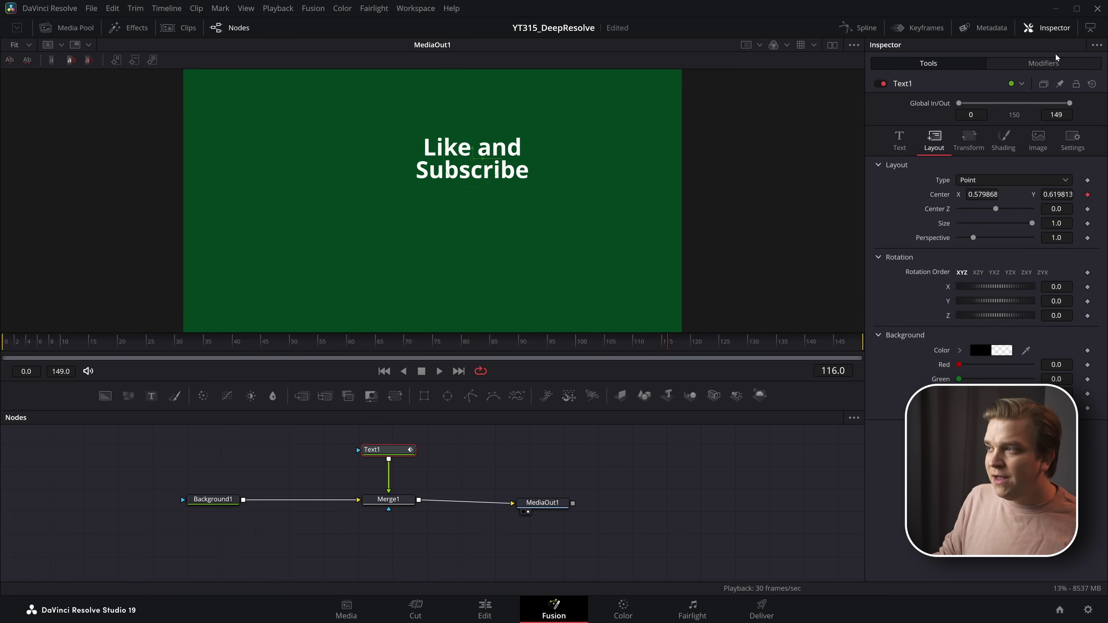
left_click(1044, 63)
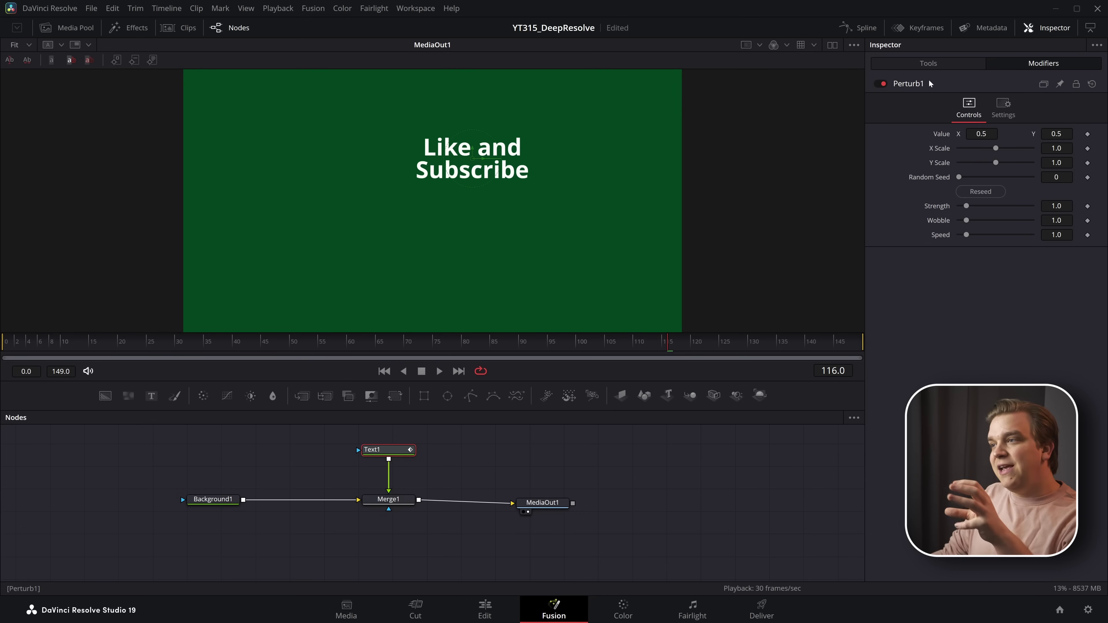
left_click(913, 62)
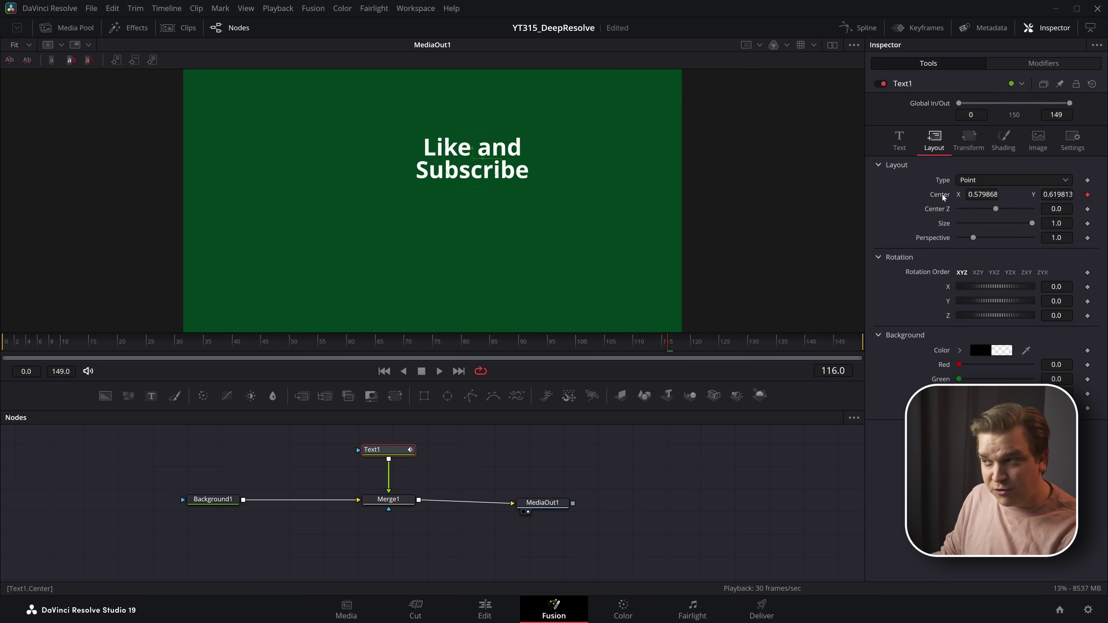
left_click(1043, 63)
Set Perturb X and Y Scale to 0.1, Wobble to 7.24 and Speed to 4.88.
left_click_drag(970, 149, 983, 163)
key("space")
left_click_drag(966, 219, 982, 220)
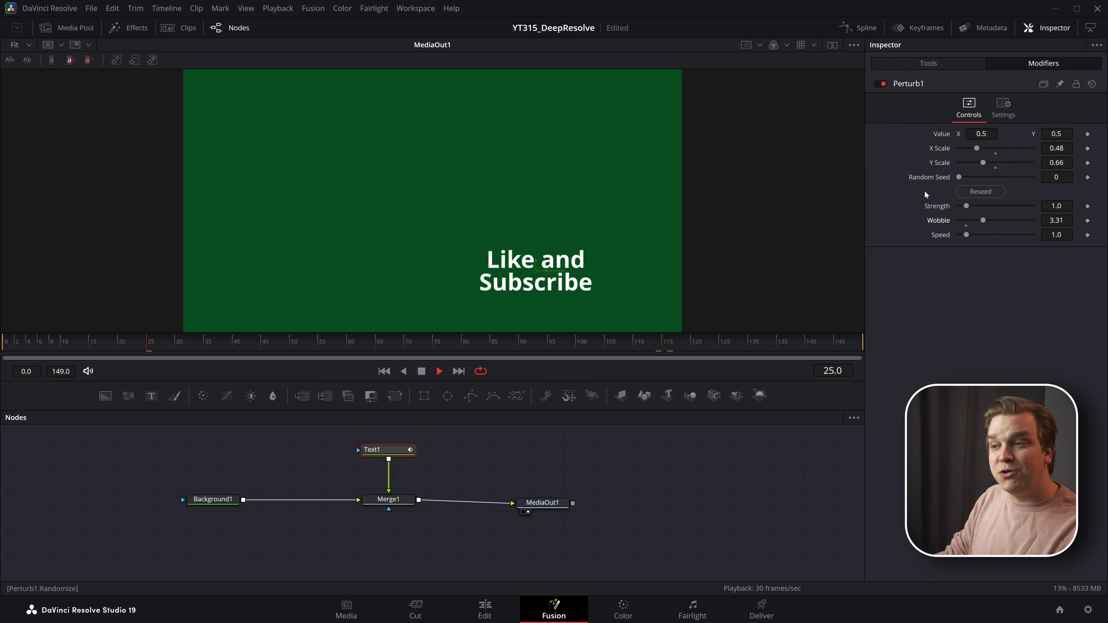
key("space")
left_click(1056, 148)
type(".1")
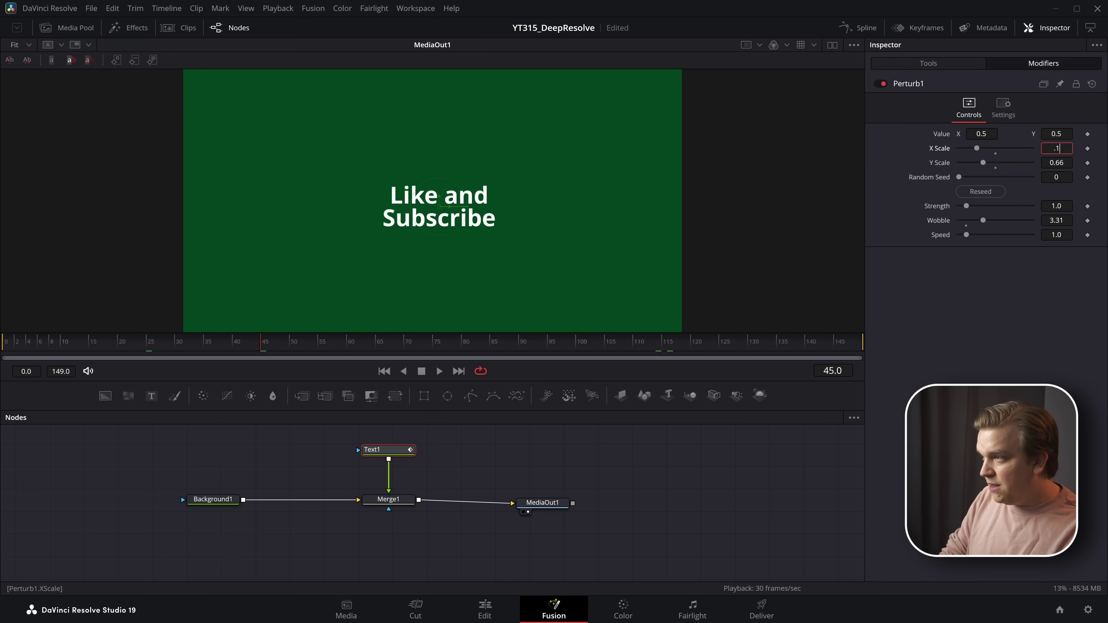
key("Tab")
type(".1")
key("Return")
key("space")
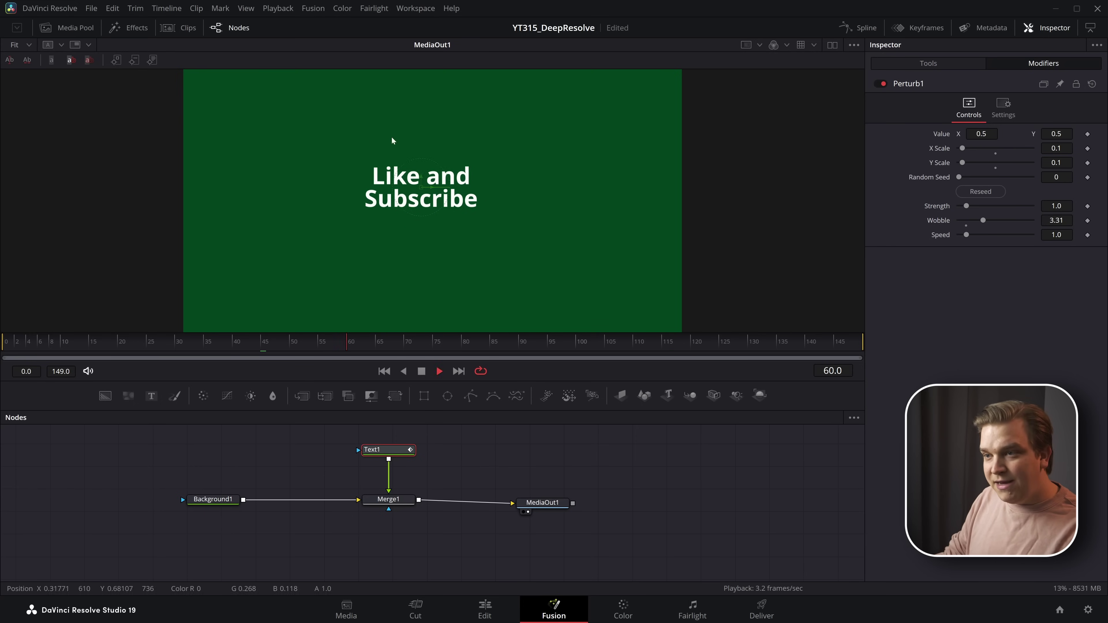
mouse_move(983, 220)
left_mouse_down()
mouse_move(1011, 220)
mouse_move(983, 236)
mouse_move(994, 234)
left_mouse_up()
key("space")
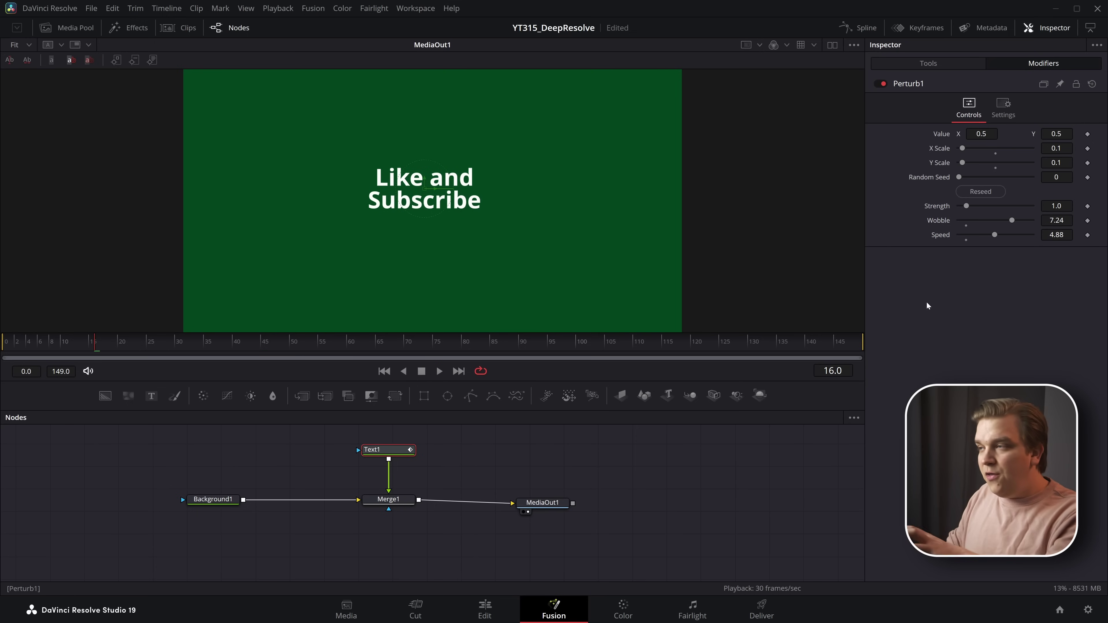
left_click(930, 62)
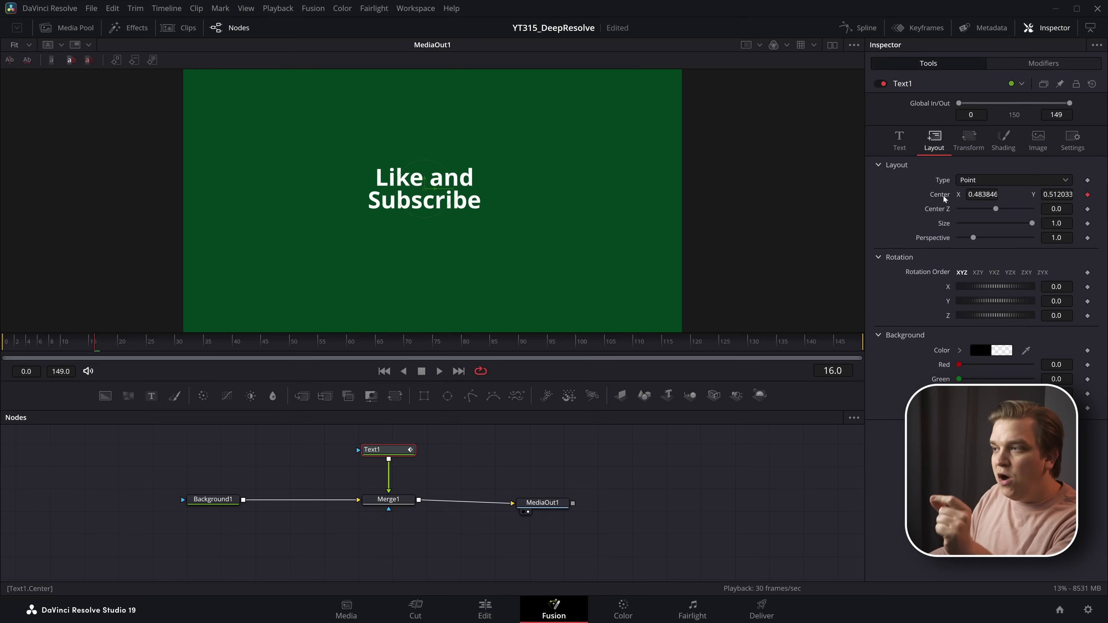
Keyframe the Perturb Strength at 0.0 on frame 20.
left_click(1022, 65)
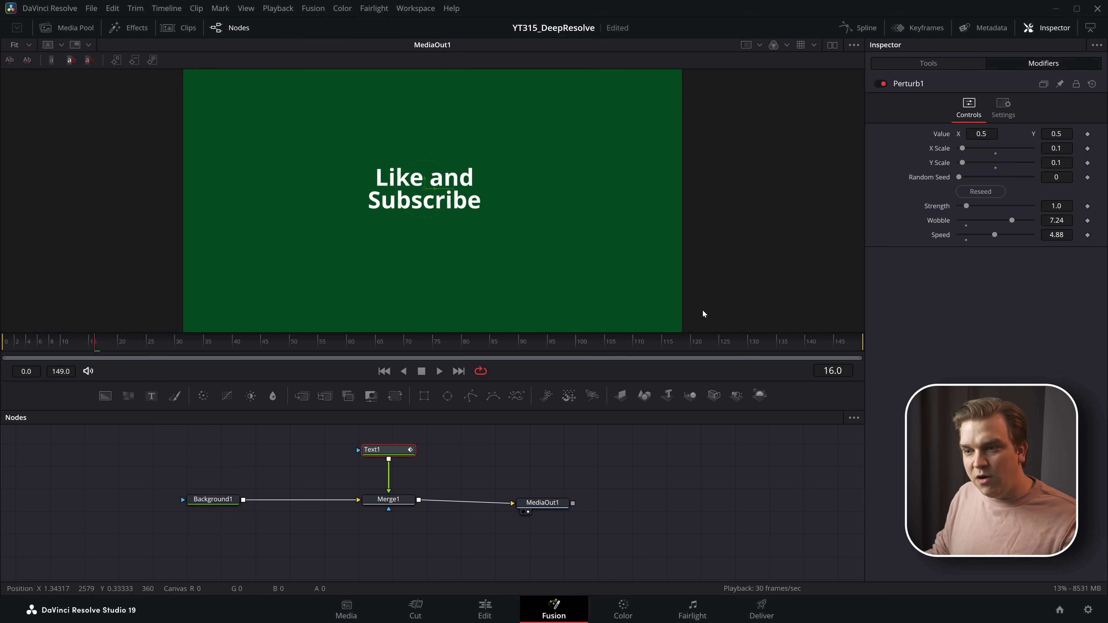
left_click(118, 333)
left_click(957, 207)
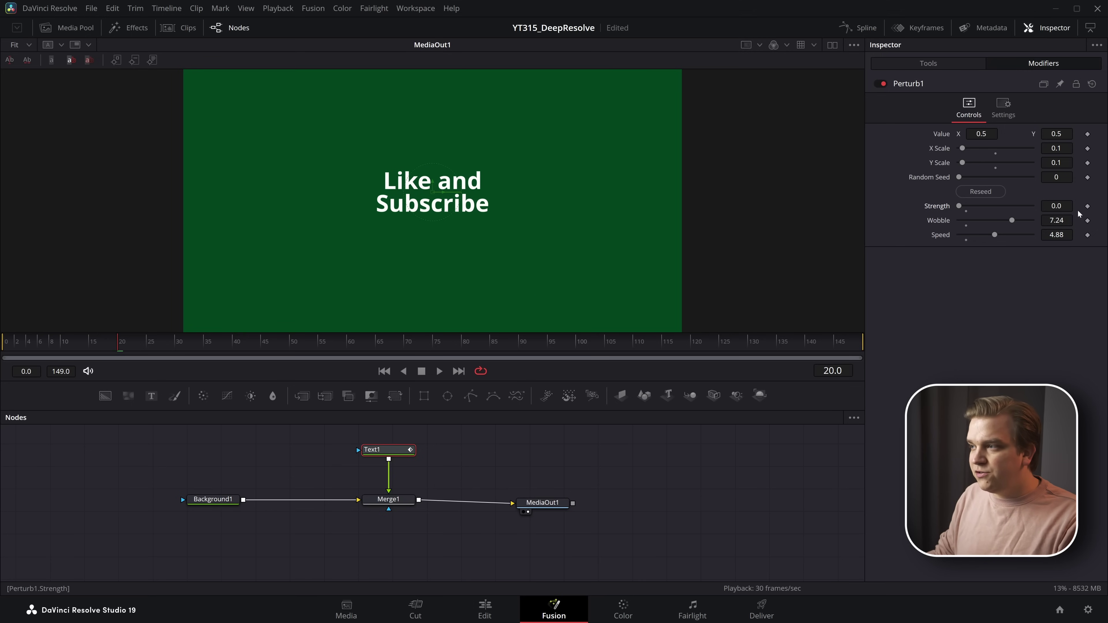
left_click(1088, 207)
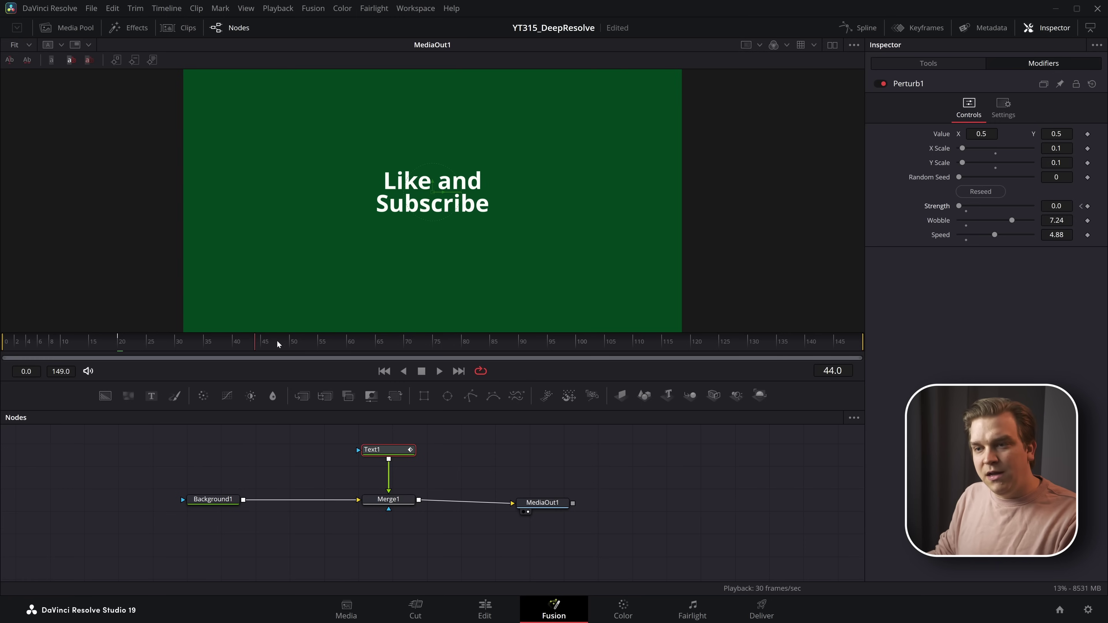
Set Strength to 1 at frame 50 and play back the ramping wobble.
left_click(289, 342)
left_click(1055, 205)
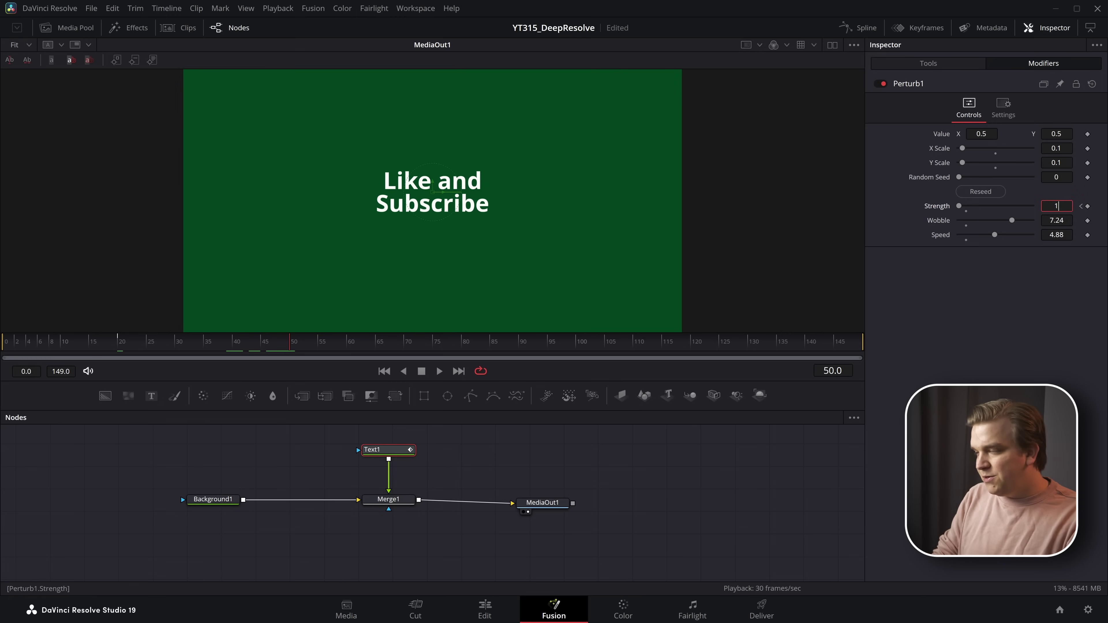
key("Return")
left_click(92, 351)
key("space")
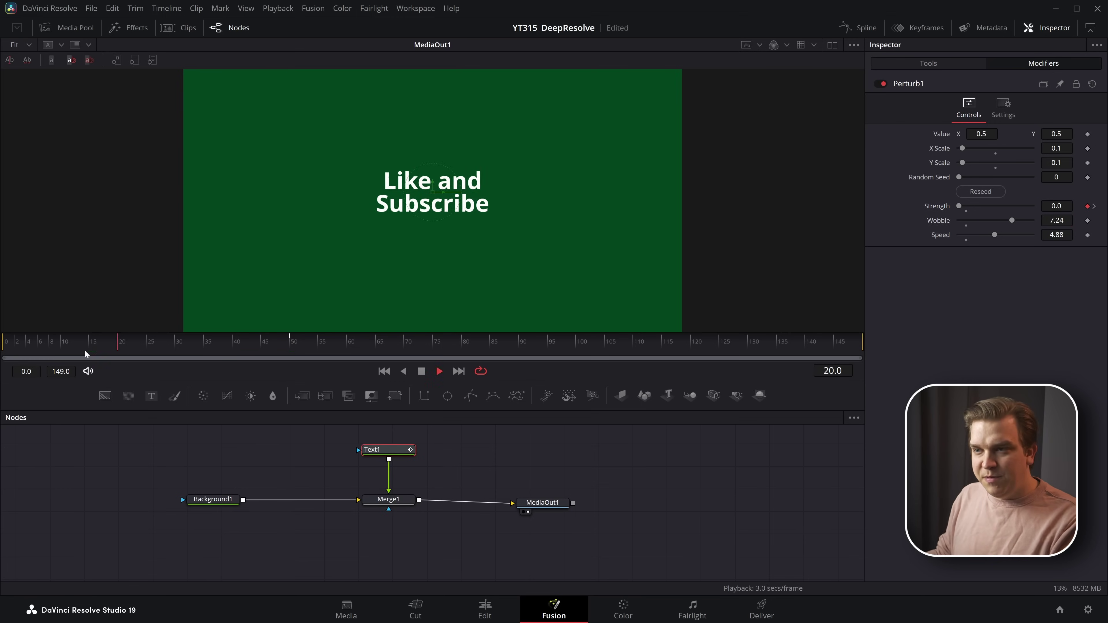
key("space")
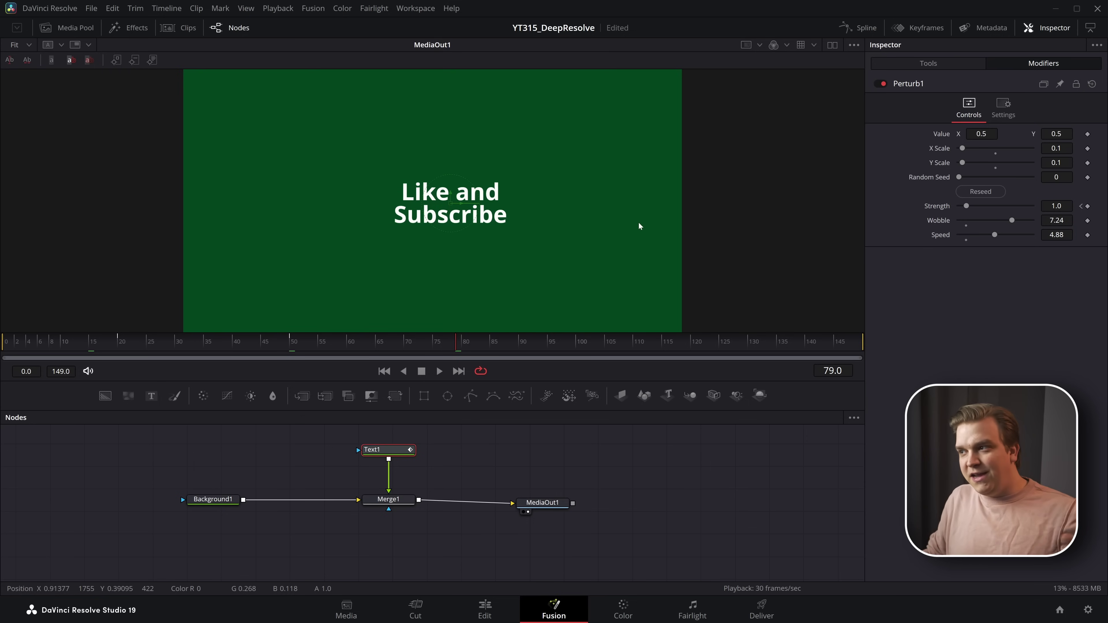
Use Modify With > Calculation on Perturb1's Strength.
right_click(930, 206)
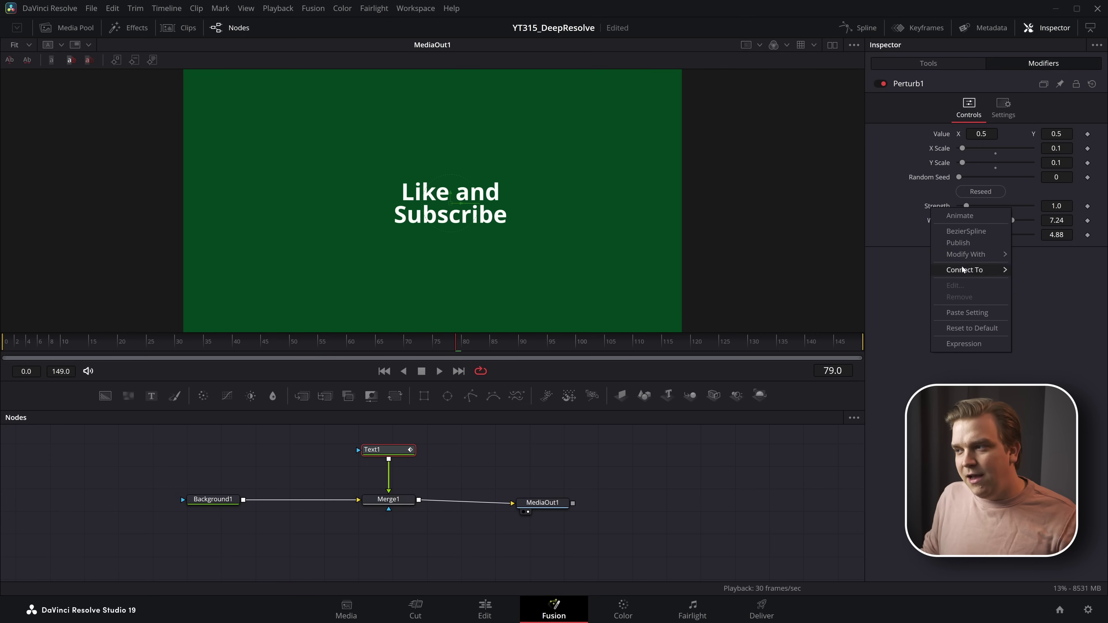
mouse_move(954, 254)
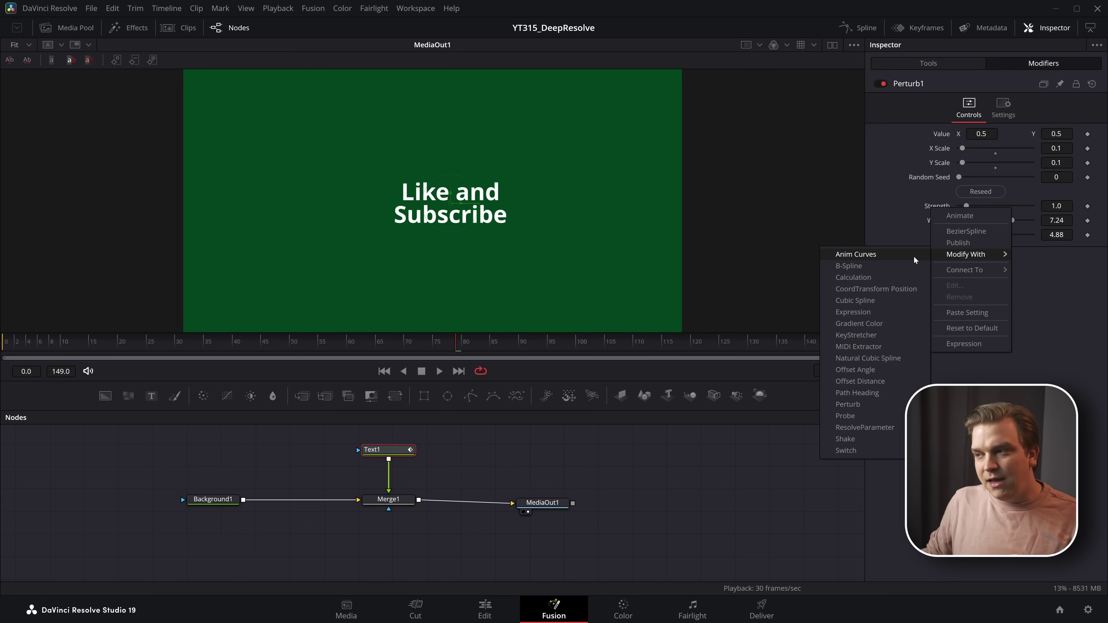
left_click(895, 275)
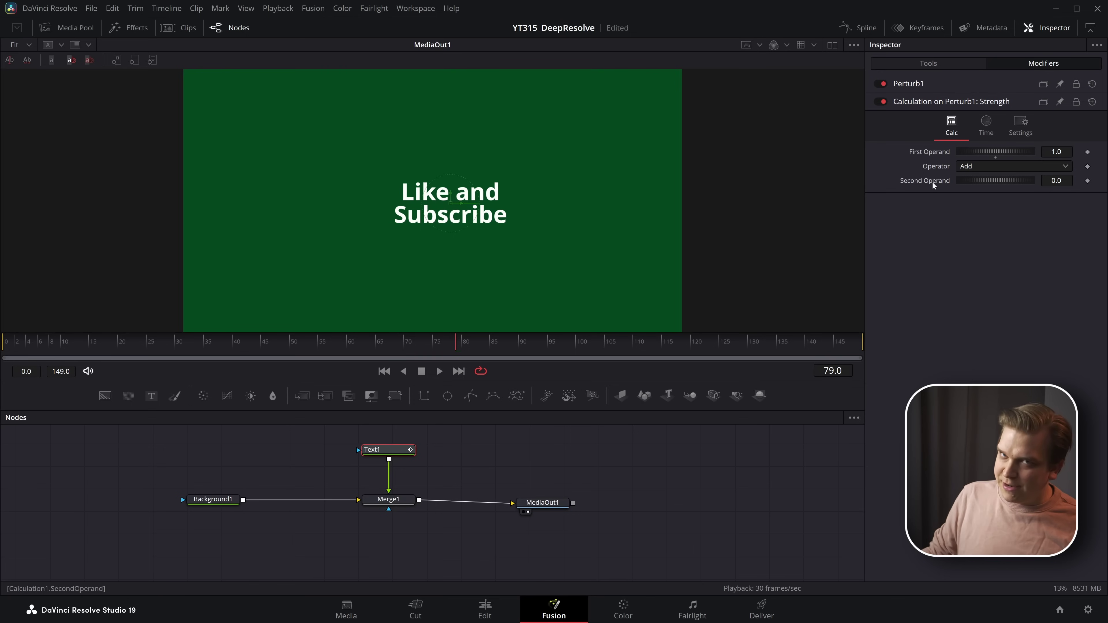
Switch the Calculation modifier's operator from Add to Multiply.
left_click(983, 169)
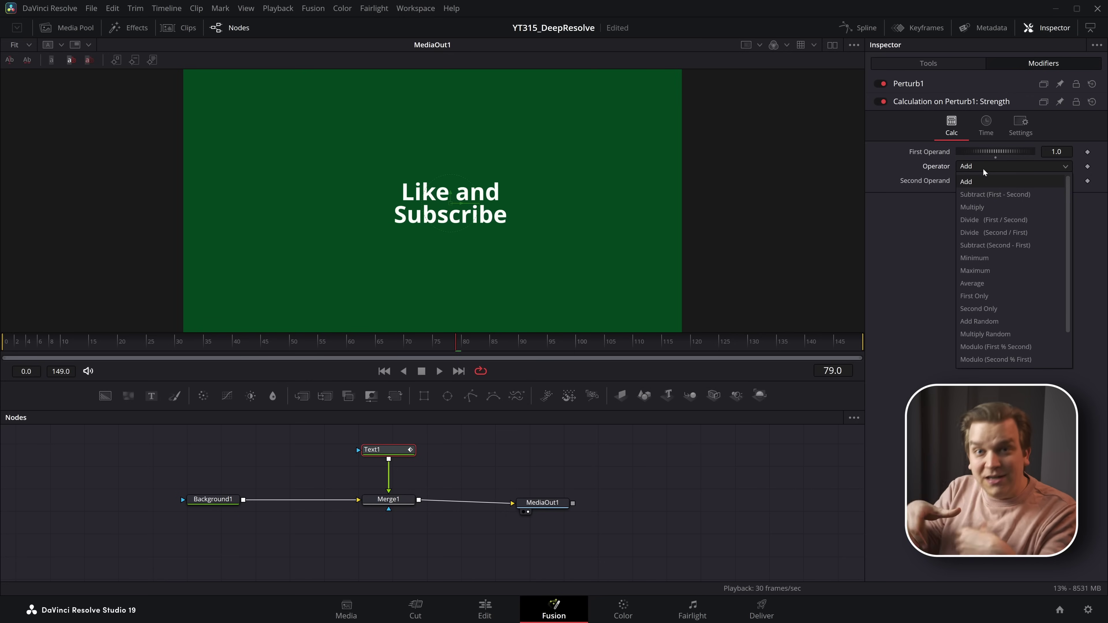
left_click(947, 111)
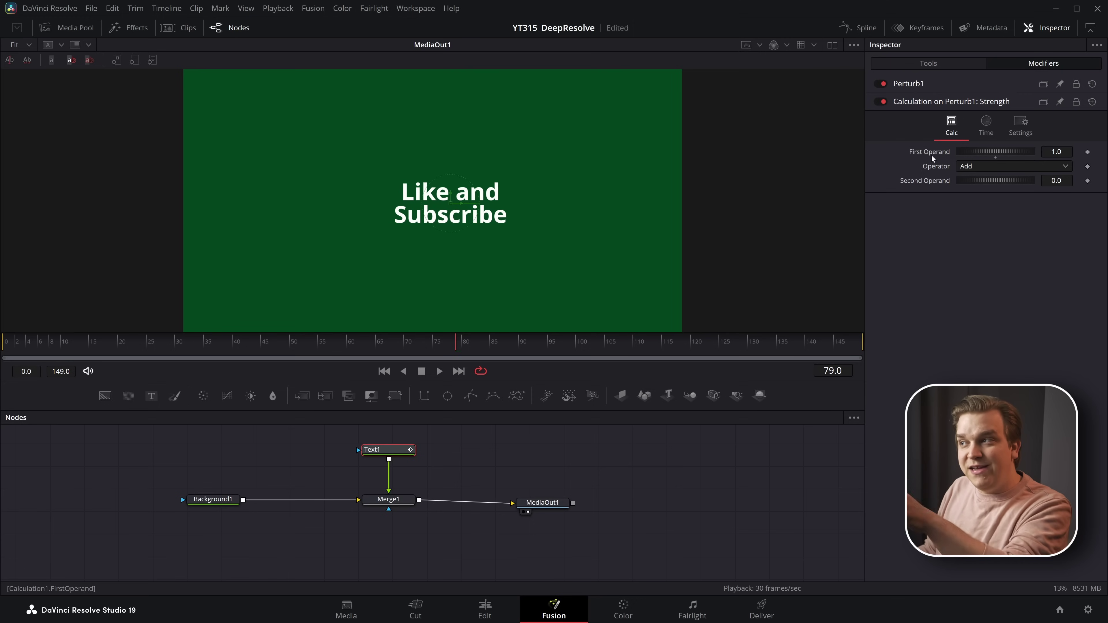
left_click(920, 84)
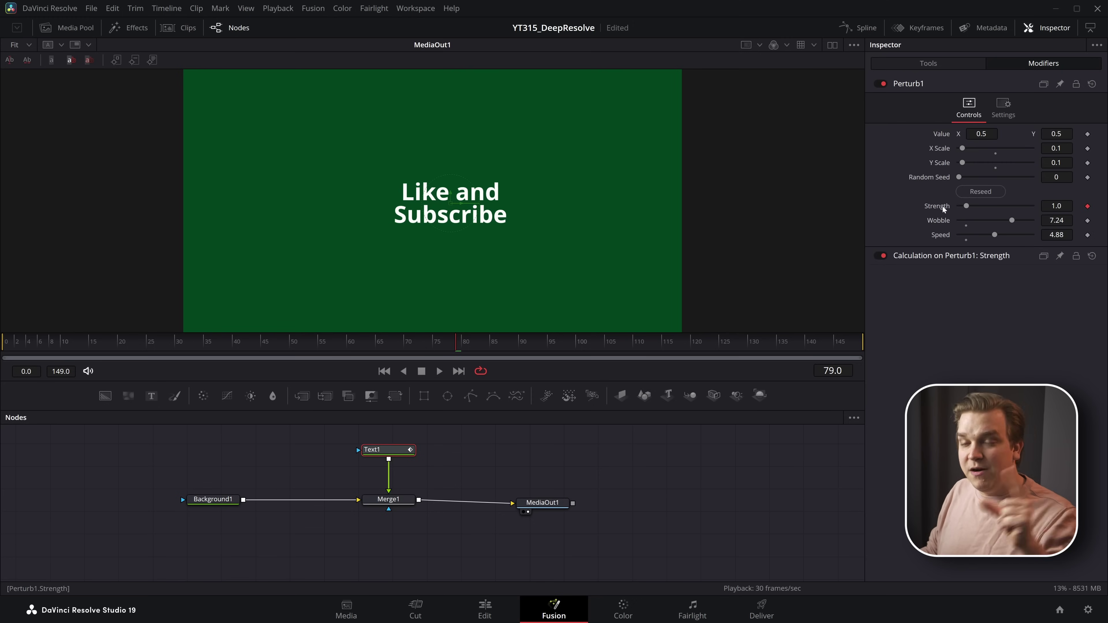
left_click(911, 253)
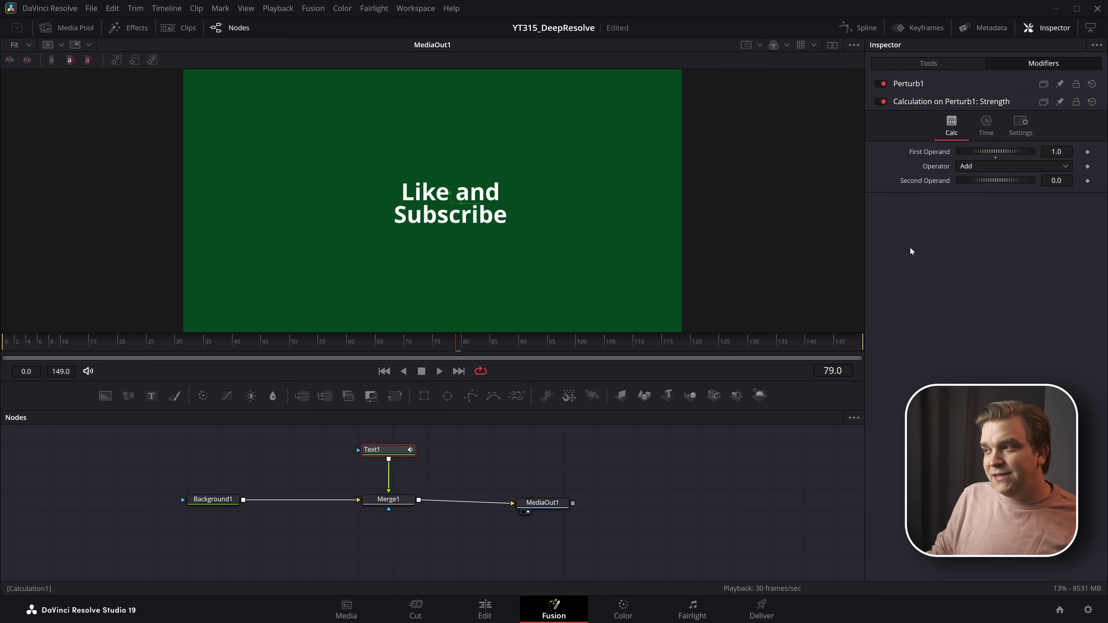
left_click(965, 165)
left_click(982, 207)
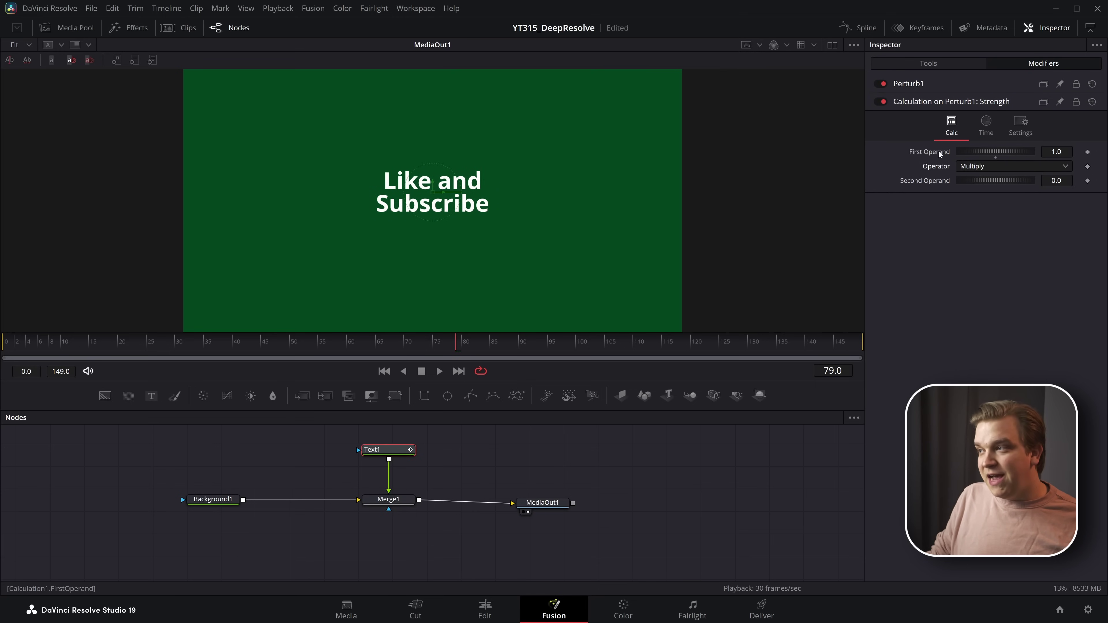
Test Second Operand 1.0 and First Operand 2.0 while previewing playback.
left_click(204, 344)
key("space")
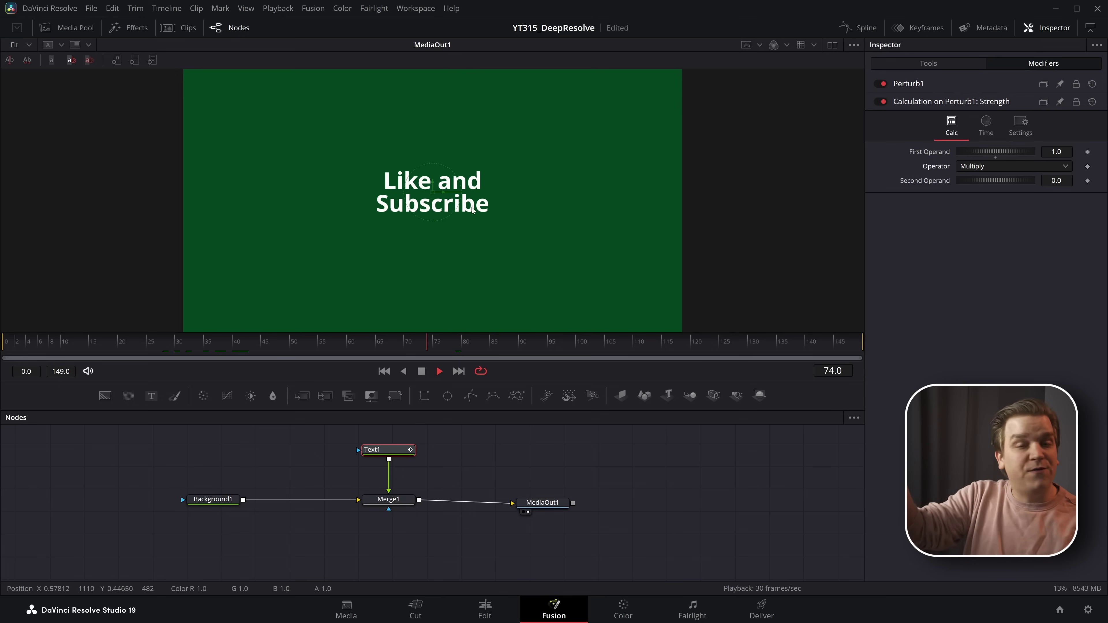
key("space")
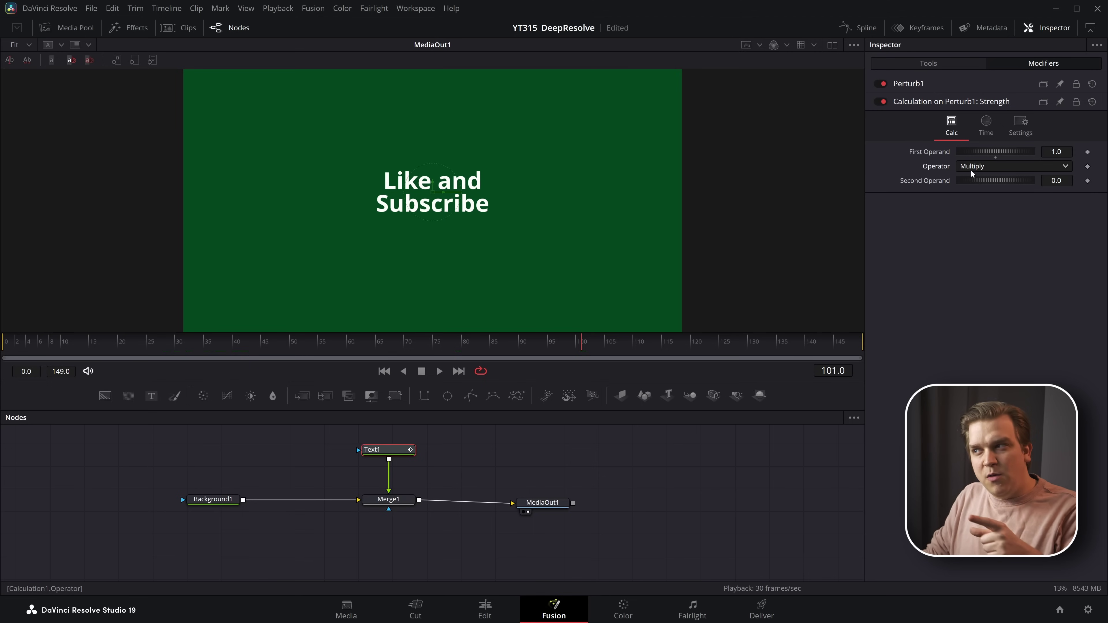
left_click(1056, 180)
type("1")
key("Return")
key("space")
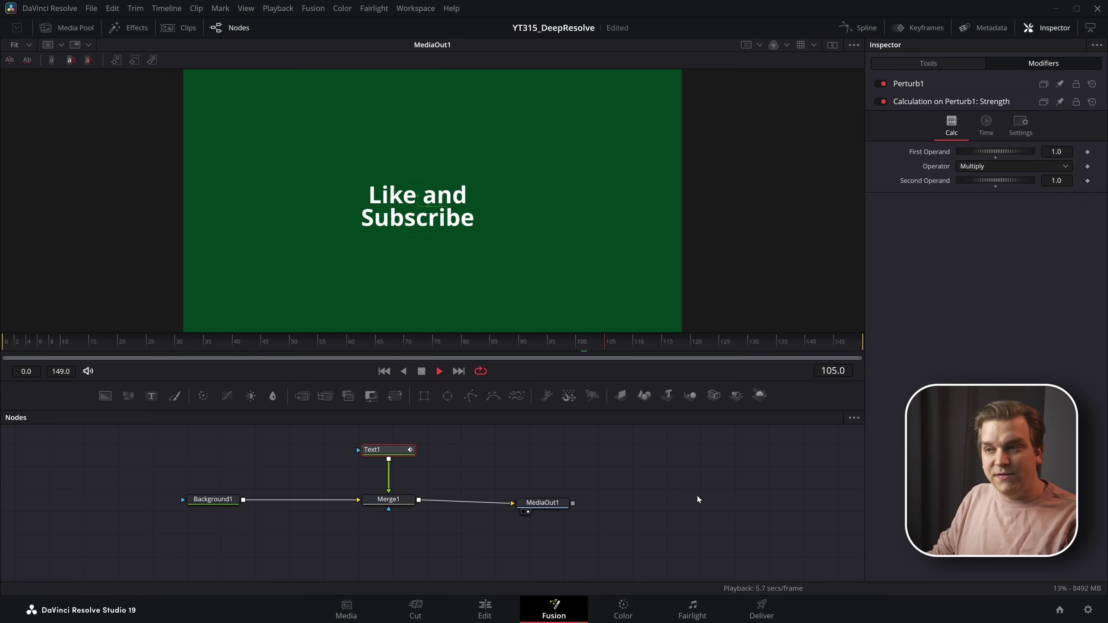
key("space")
left_click(1056, 152)
type("2")
key("Return")
key("space")
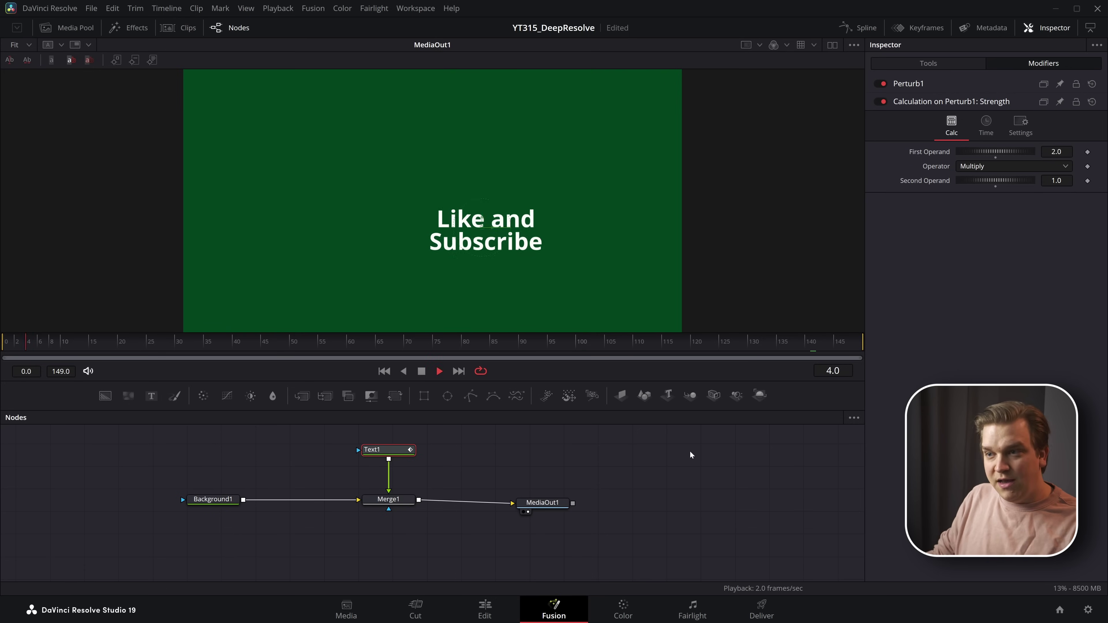
Restore First Operand 1.0 and Second Operand 0.0, then save the project.
left_click(1056, 152)
type("1")
key("Tab")
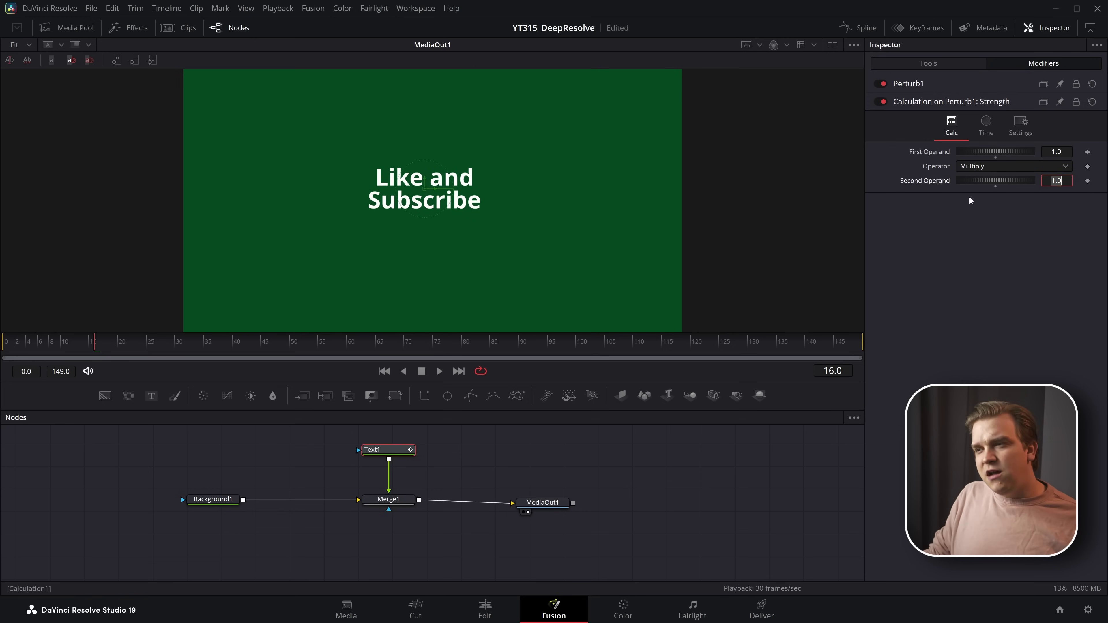
key("Return")
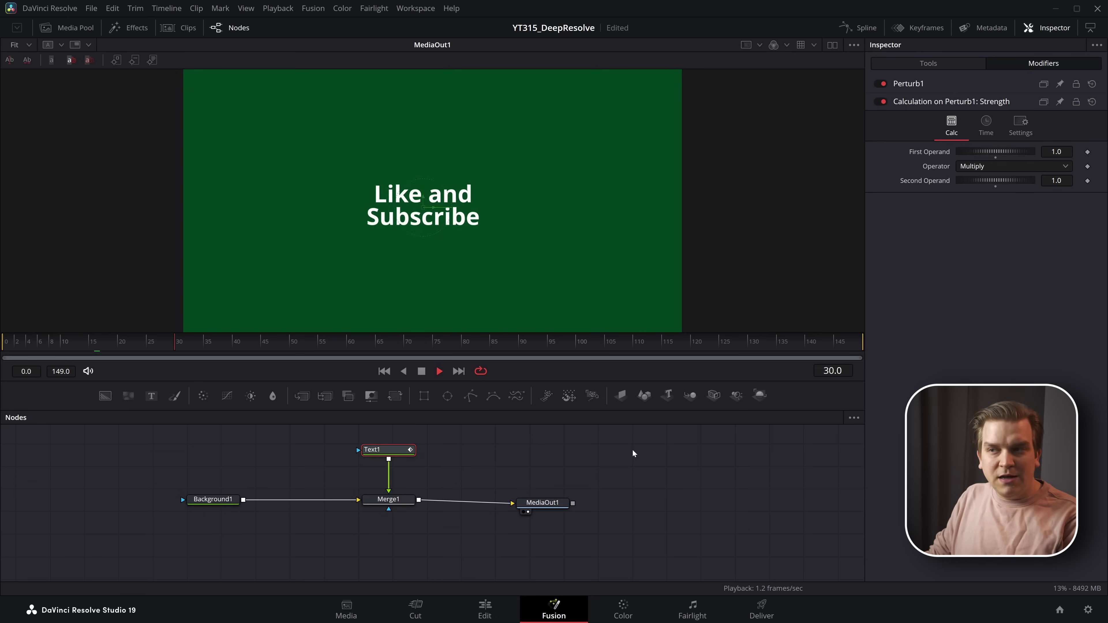
key("space")
left_click(1056, 180)
type("0")
key("Return")
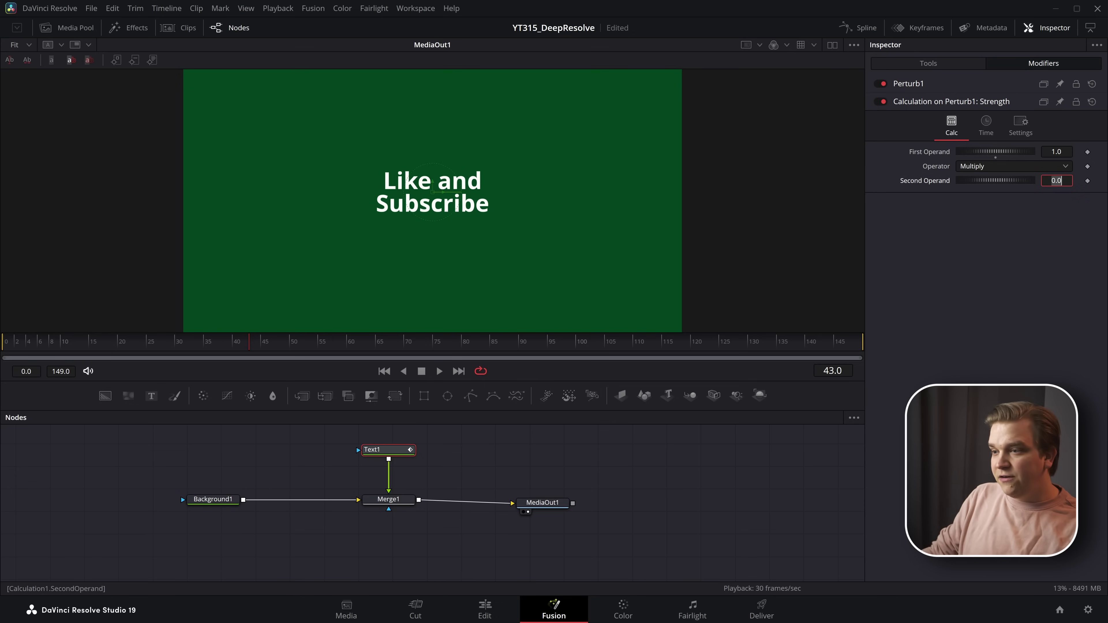
key("space")
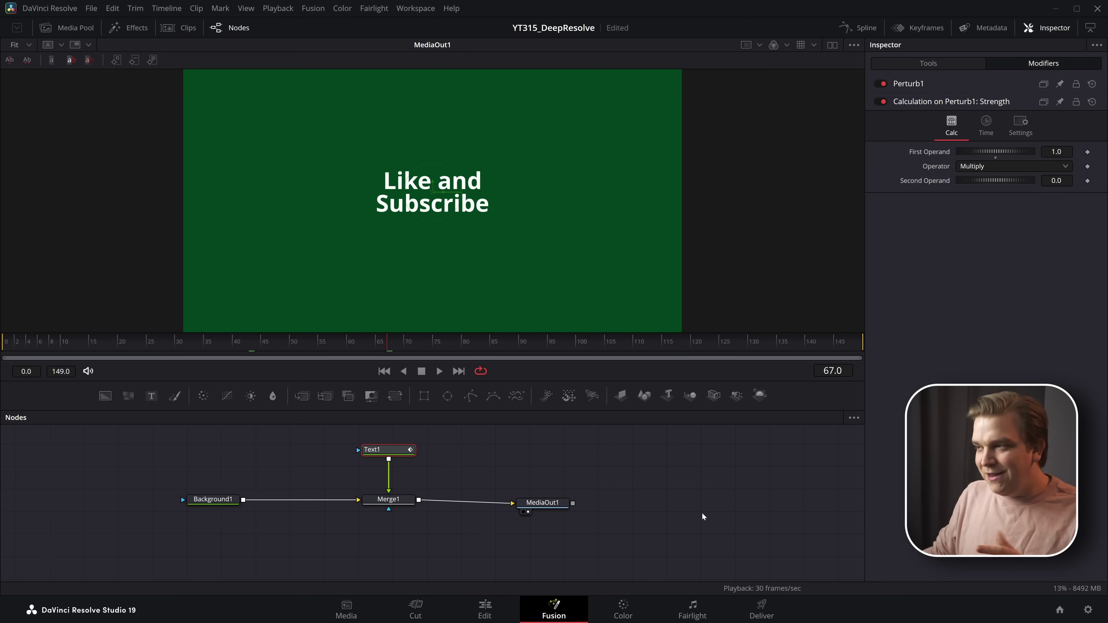
key("ctrl+s")
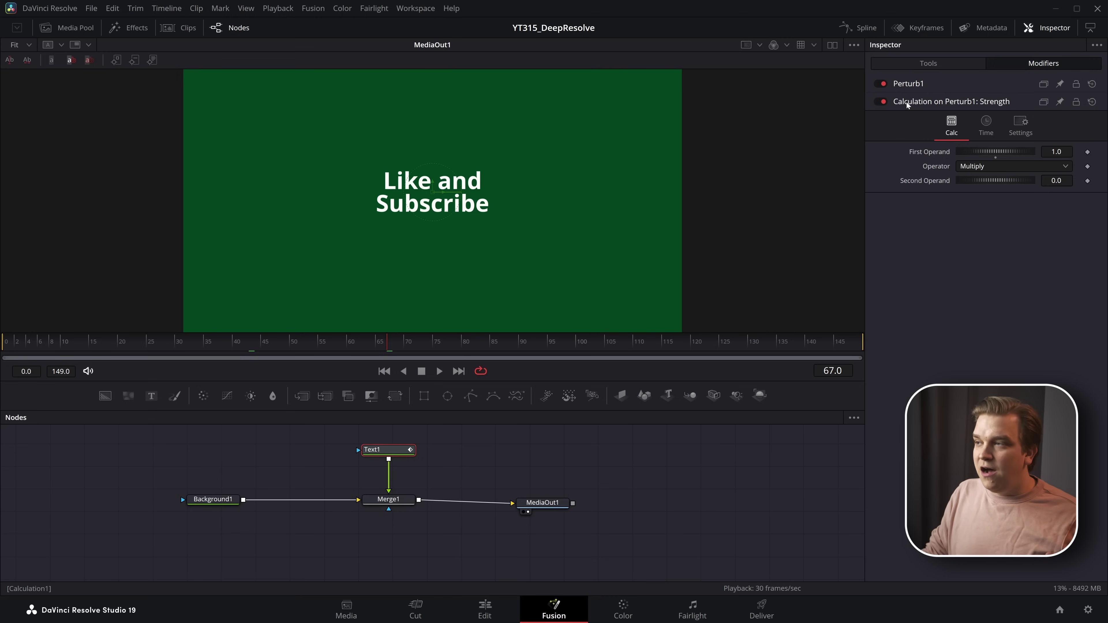
Make SecondOperand a CheckboxControl on the Calc page in Edit Controls.
right_click(915, 105)
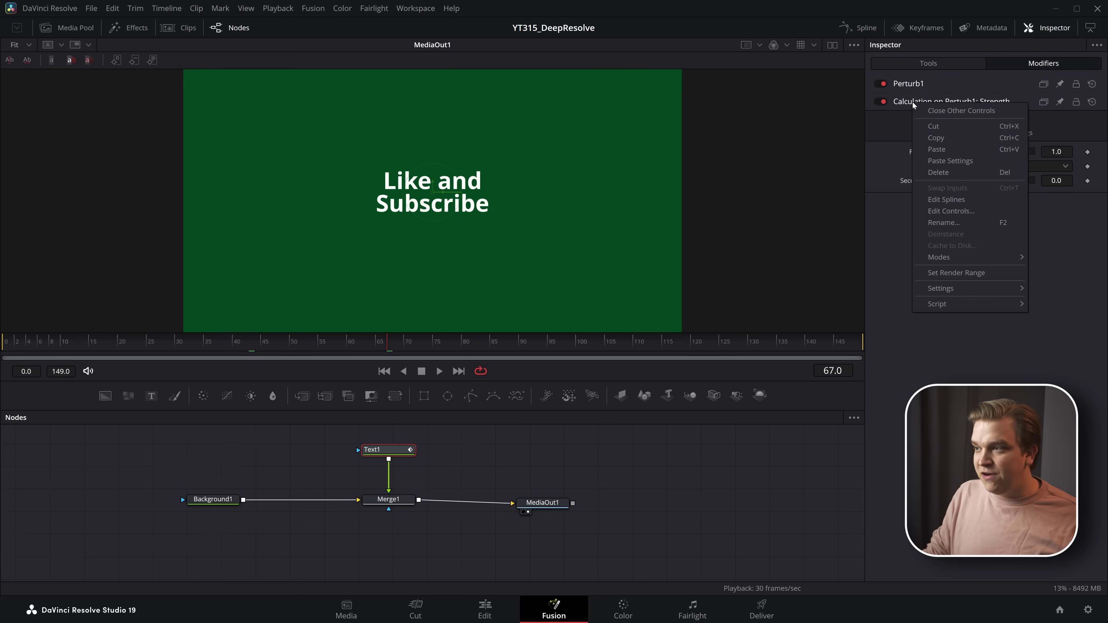
left_click(961, 212)
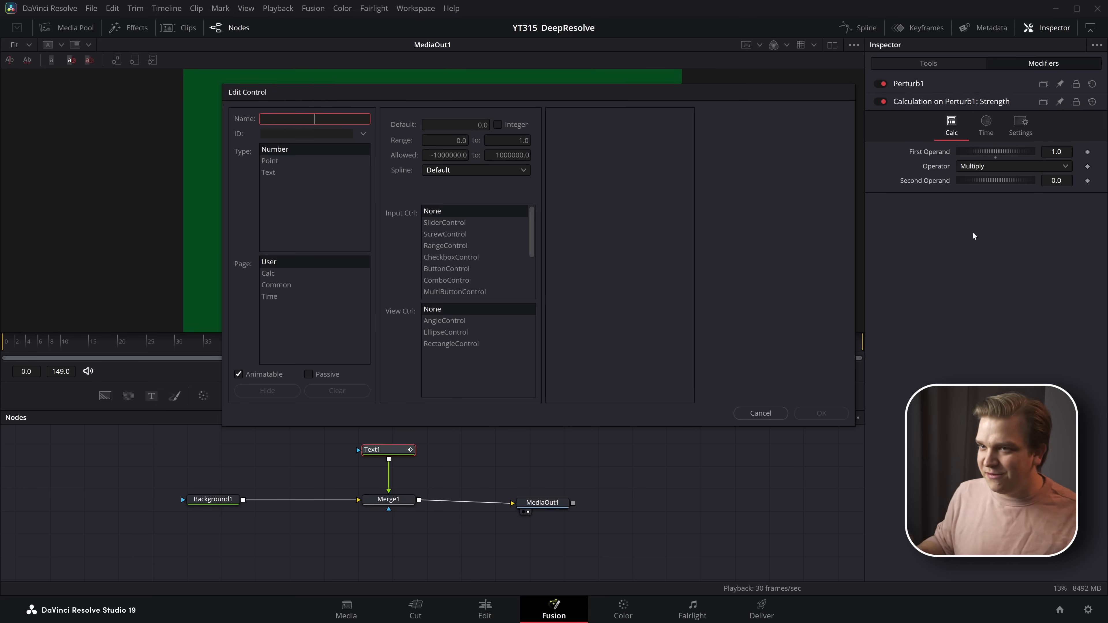
left_click(359, 137)
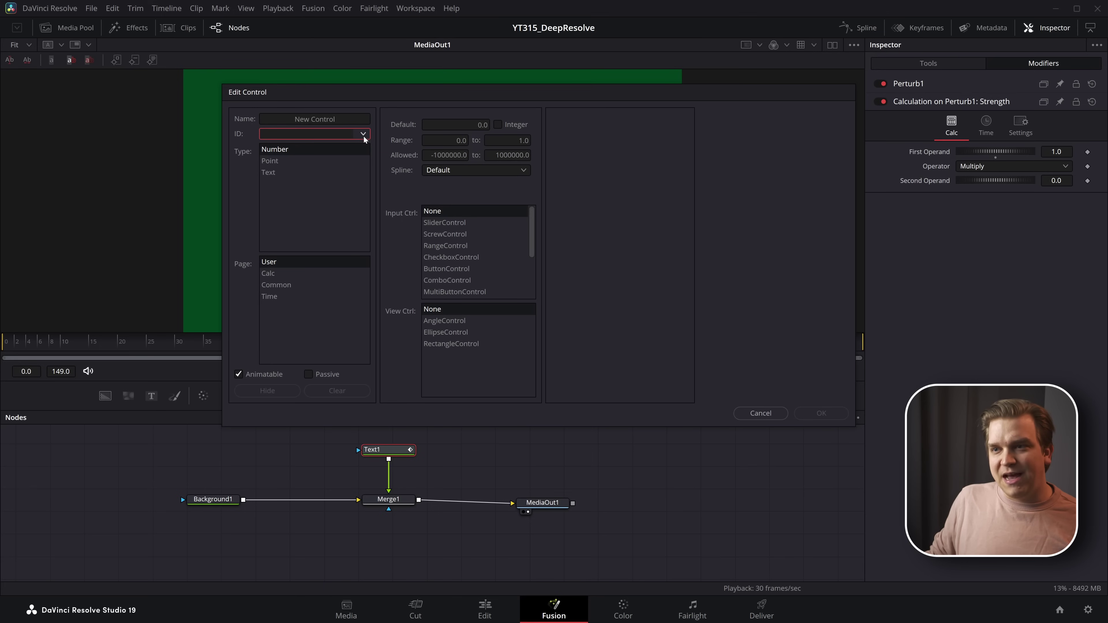
left_click(364, 137)
left_click(338, 175)
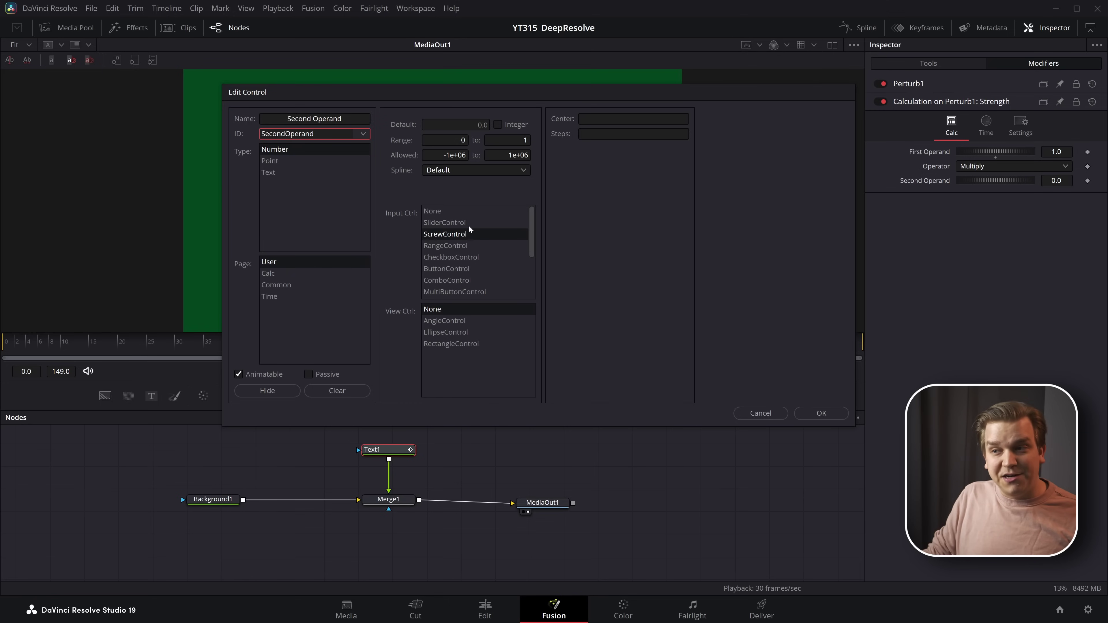
left_click(456, 261)
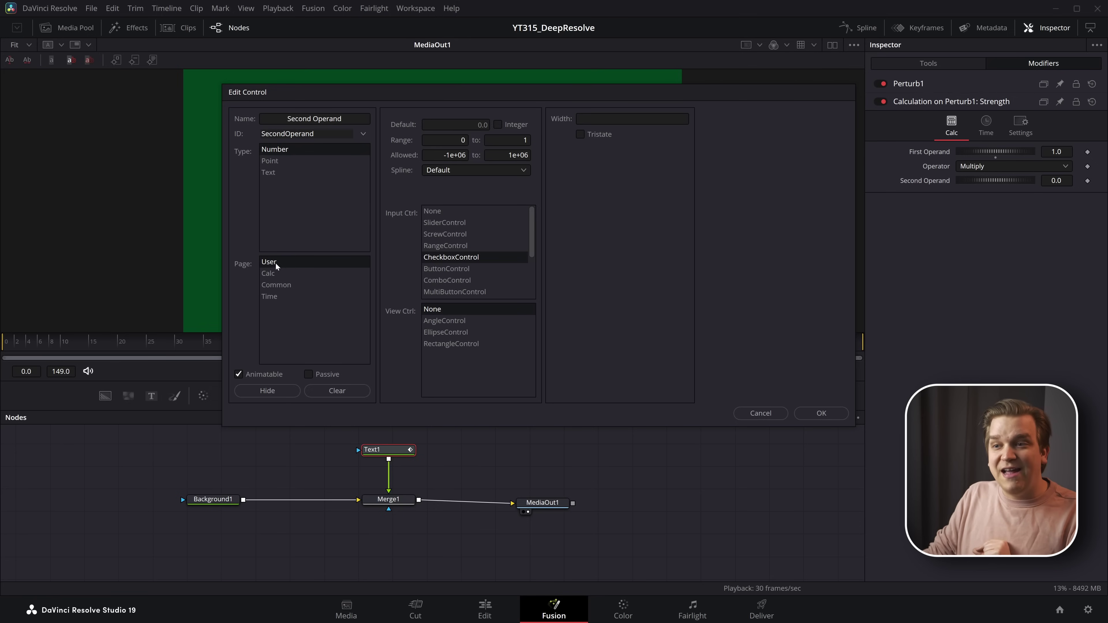
left_click(269, 275)
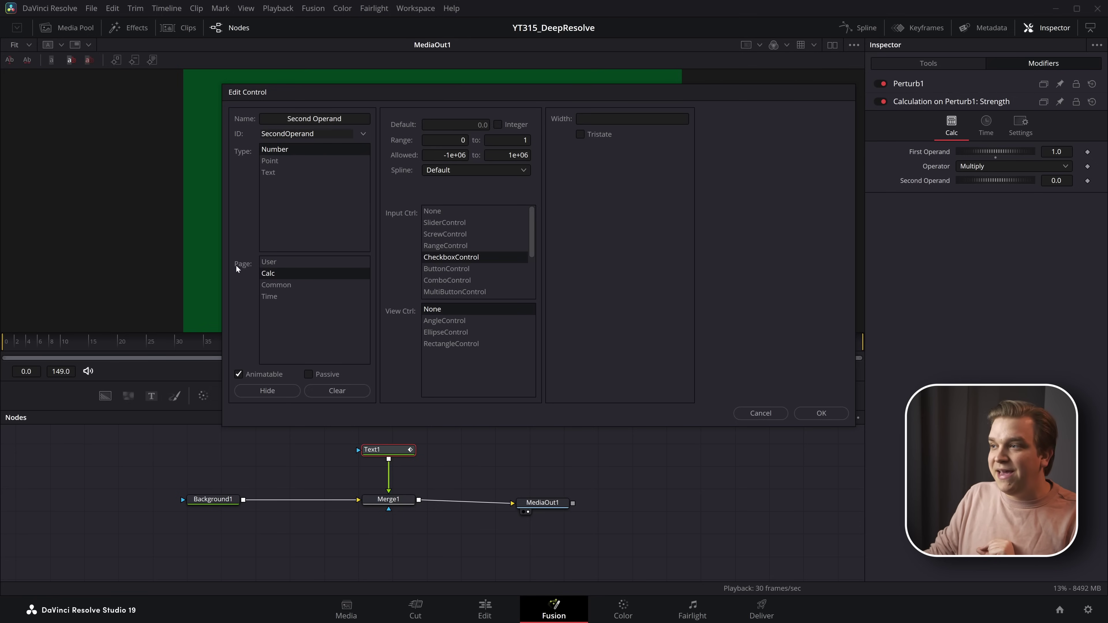
left_click(820, 413)
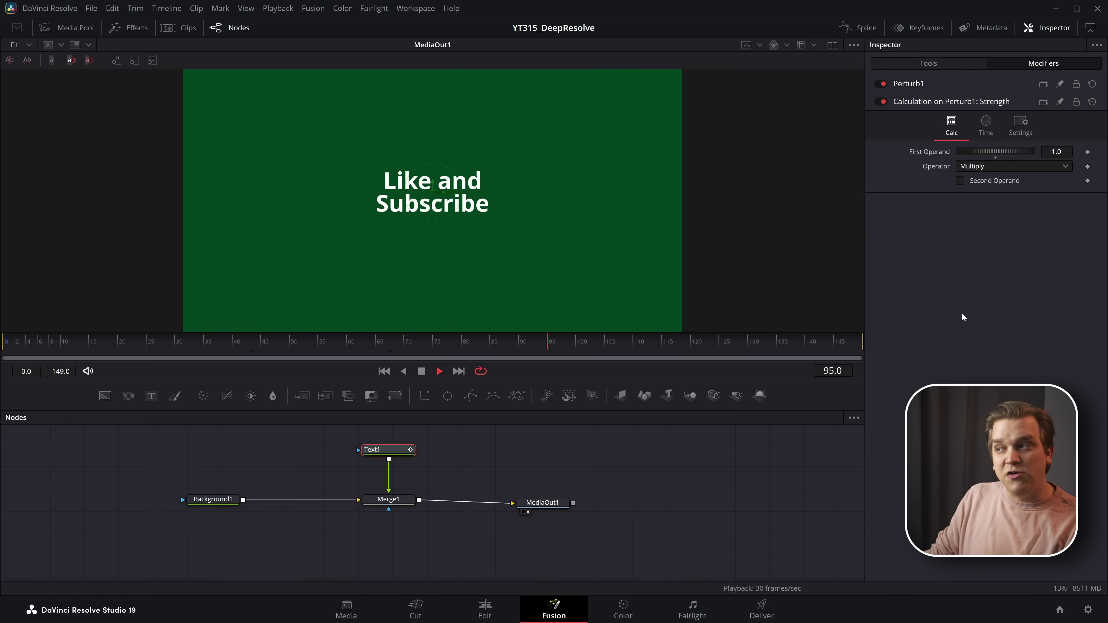
left_click(980, 184)
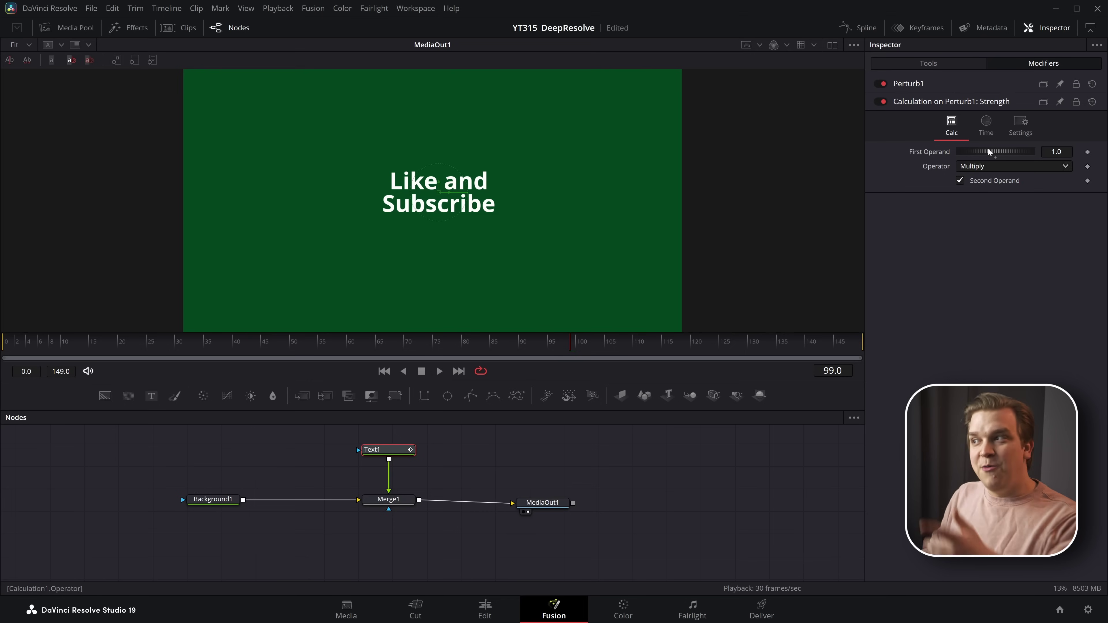
key("space")
left_click(961, 182)
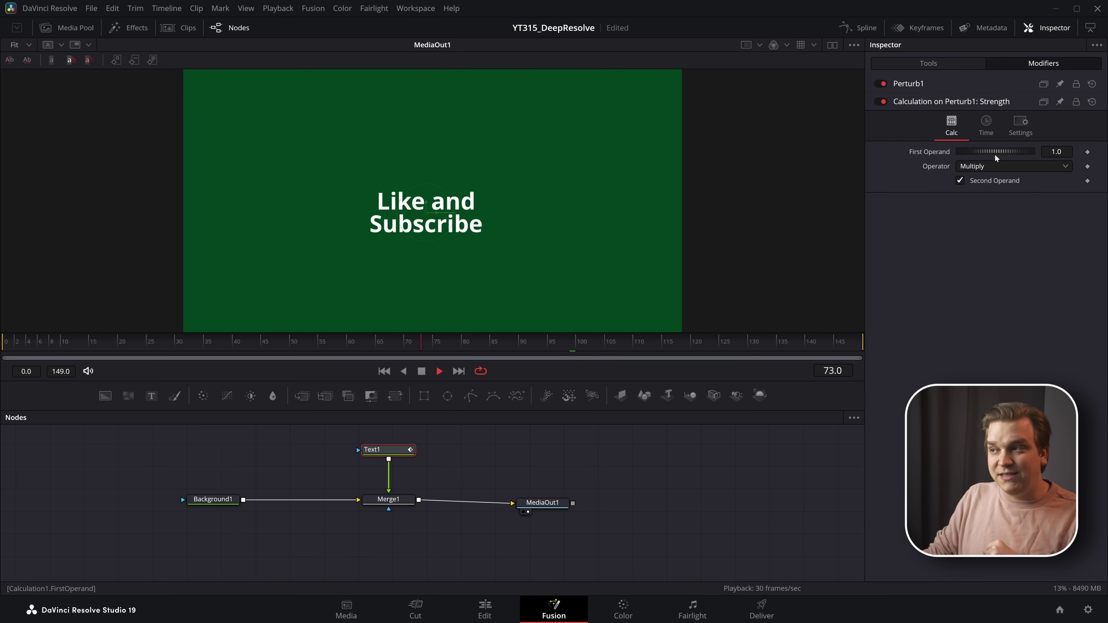
left_click(1056, 152)
type("0.5")
key("Return")
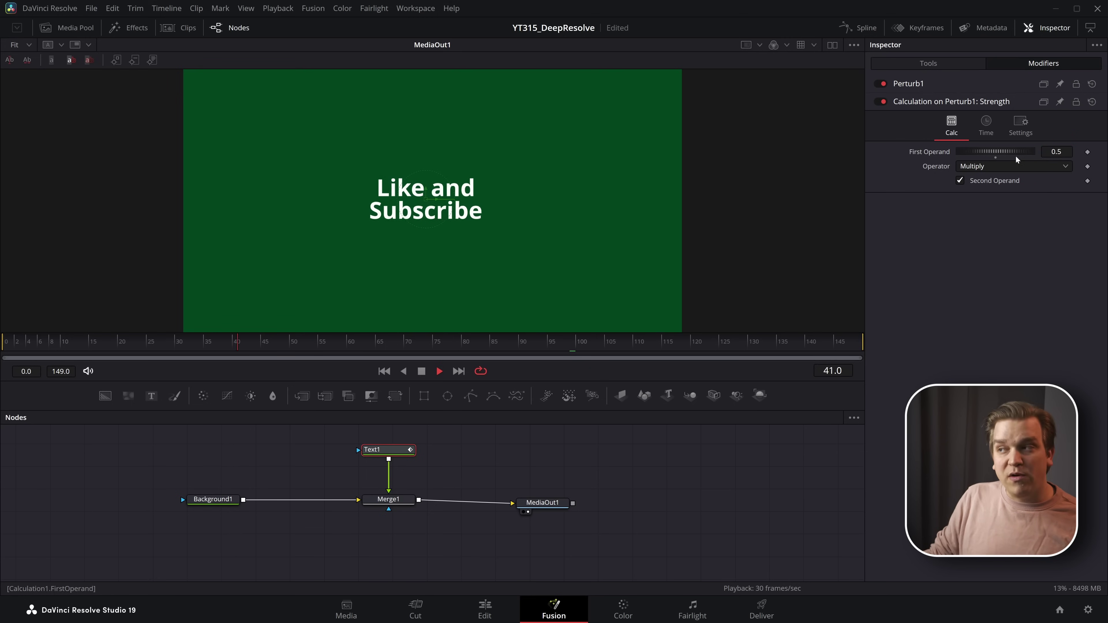
left_click(1056, 152)
key("BackSpace")
type("1")
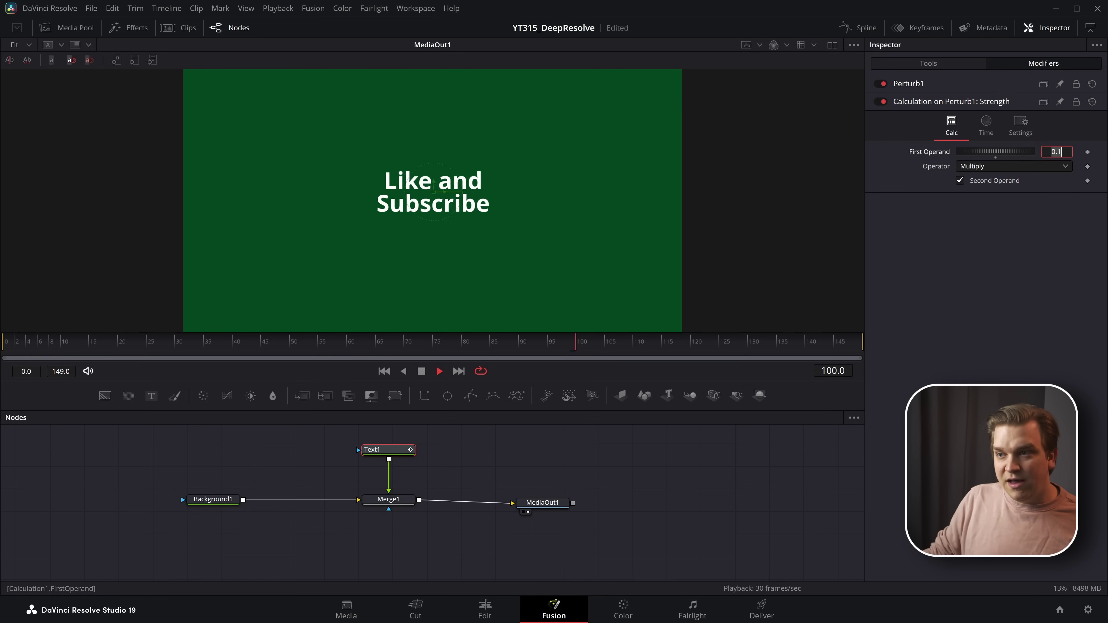
key("BackSpace")
key("BackSpace")
key("BackSpace")
type("10")
key("Return")
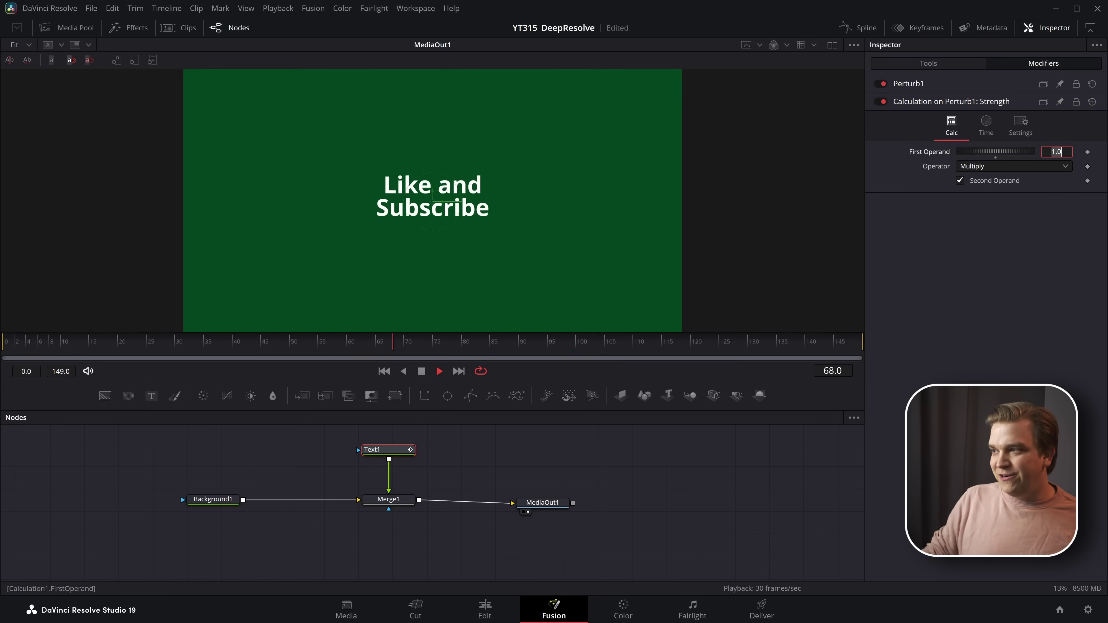
type("1")
key("Return")
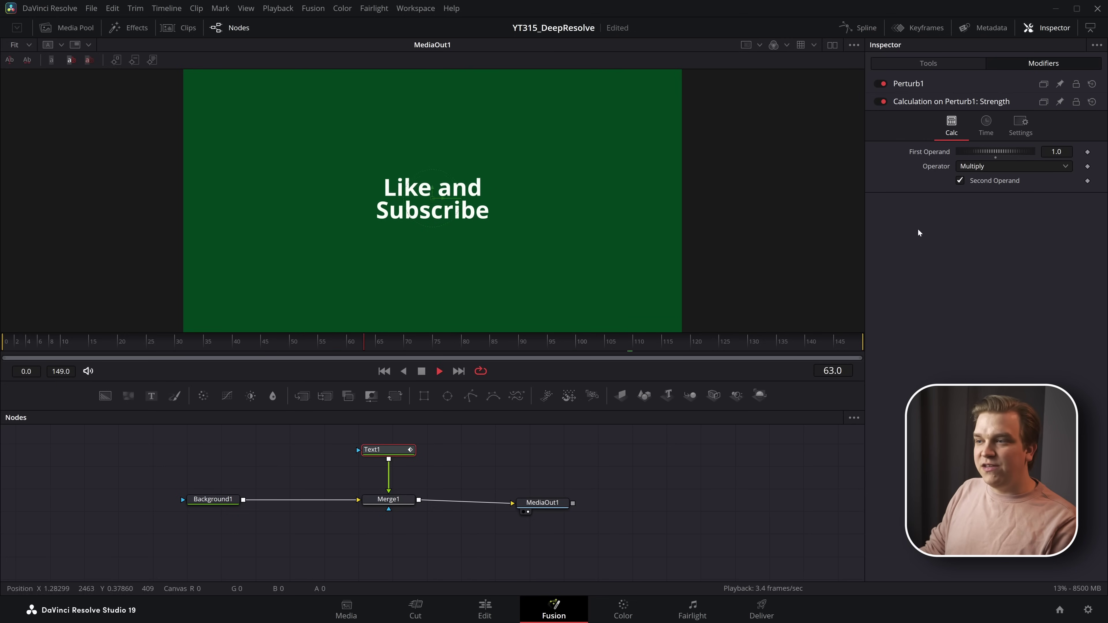
left_click(961, 181)
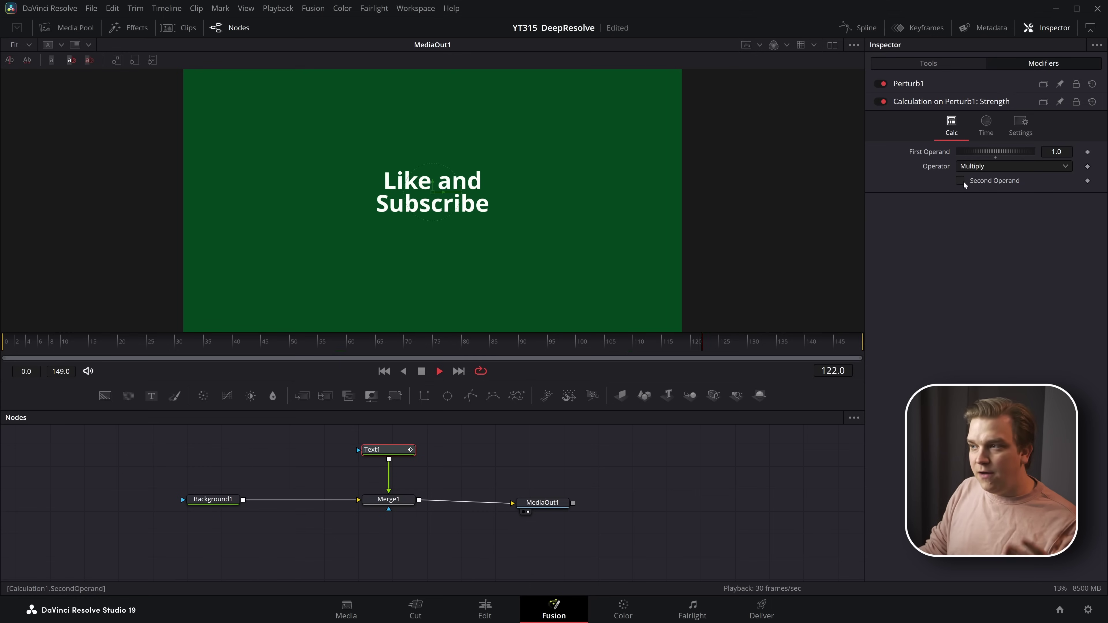
Keyframe the Second Operand checkbox, toggling it off and back on.
left_click(960, 181)
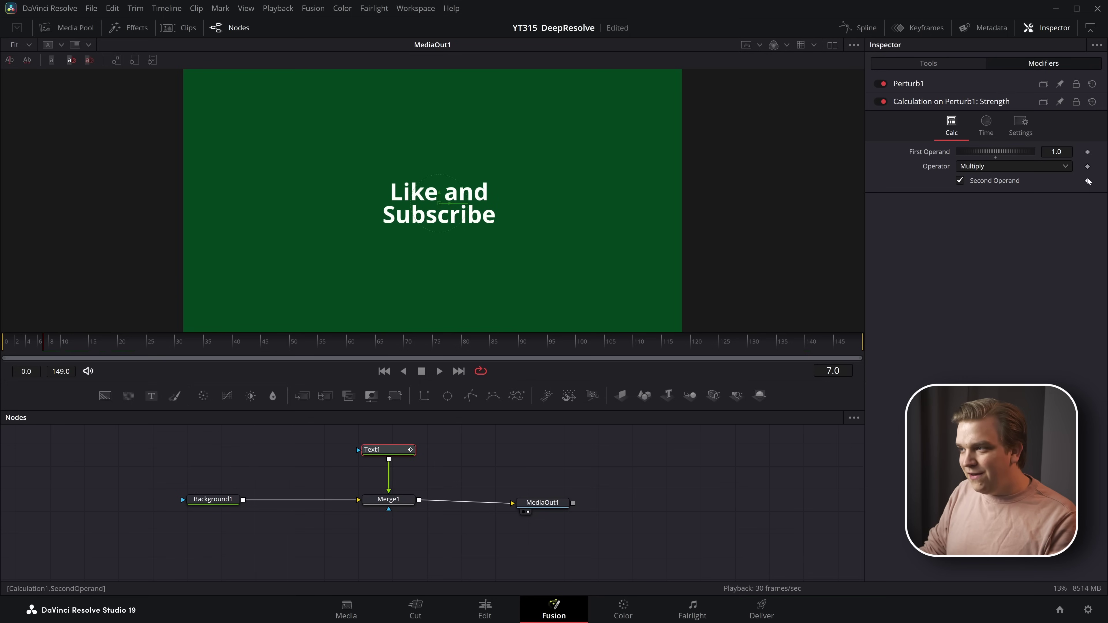
left_click(1088, 181)
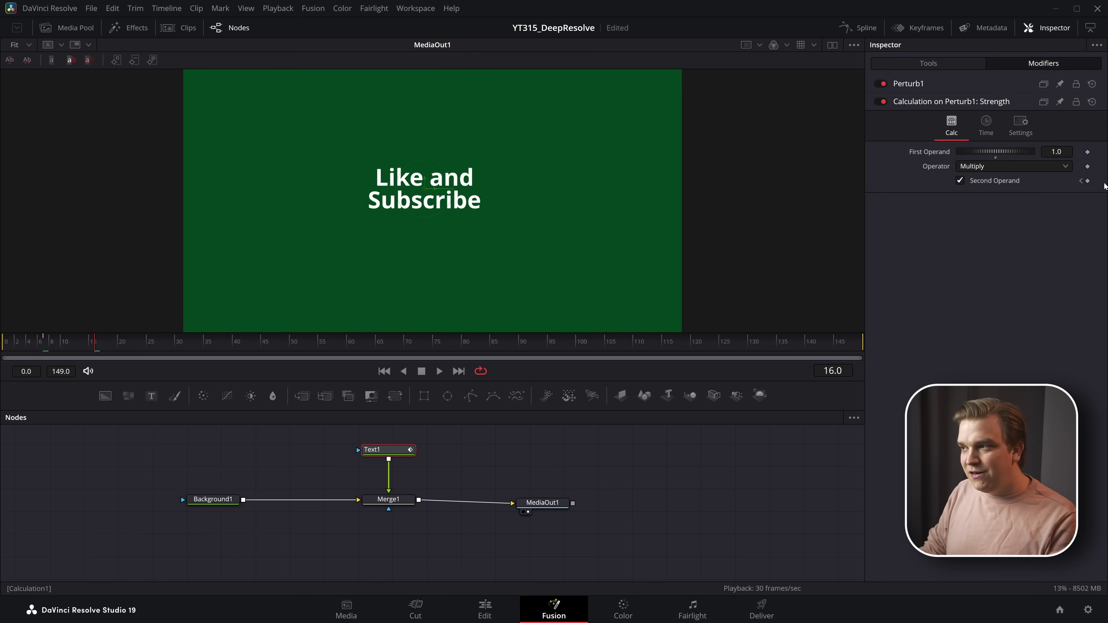
left_click(960, 181)
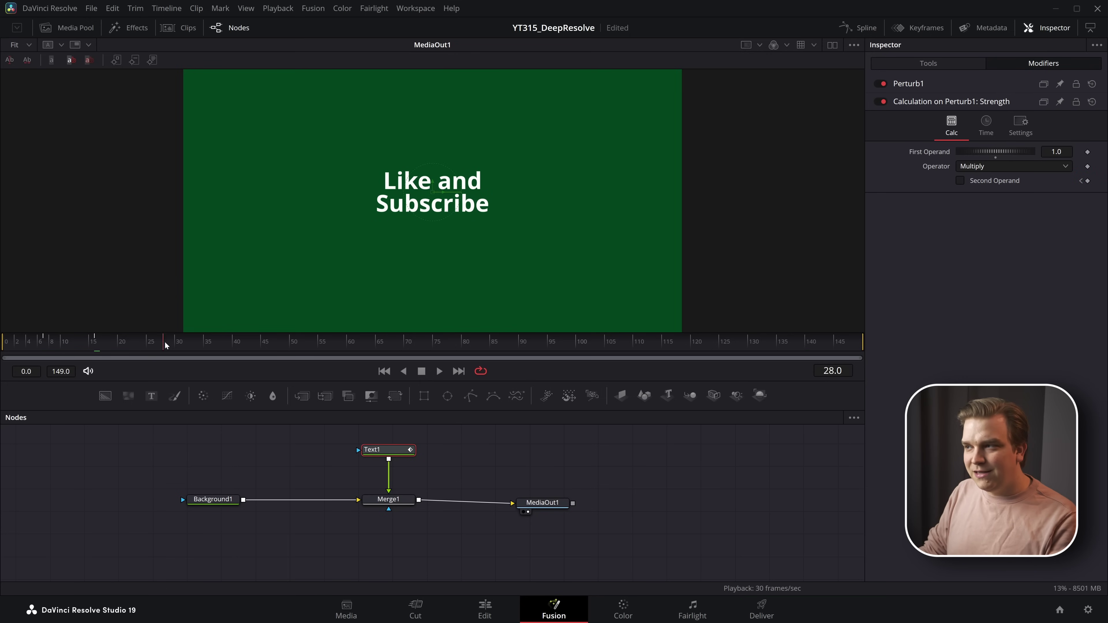
left_click(959, 181)
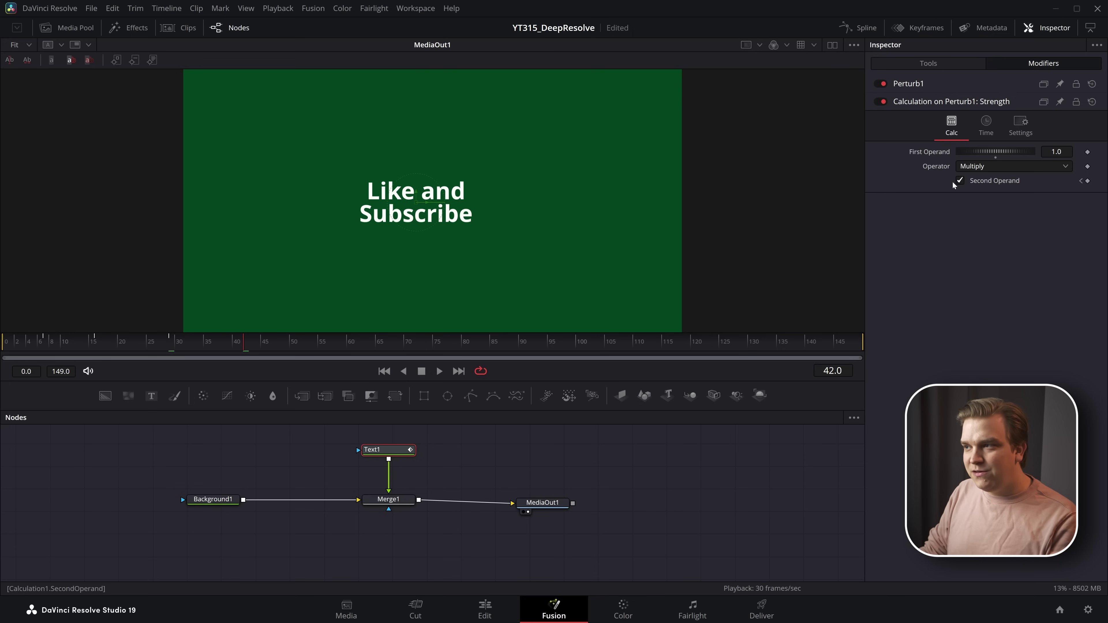
left_click(366, 340)
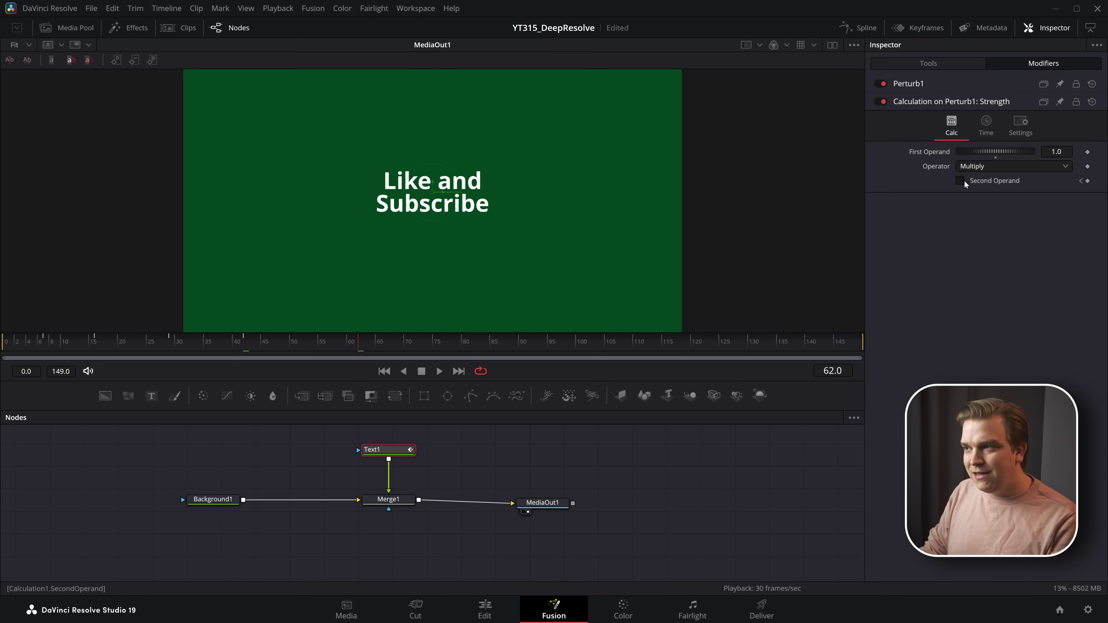
Play back from near the start to check the wobble switching on and off.
key("space")
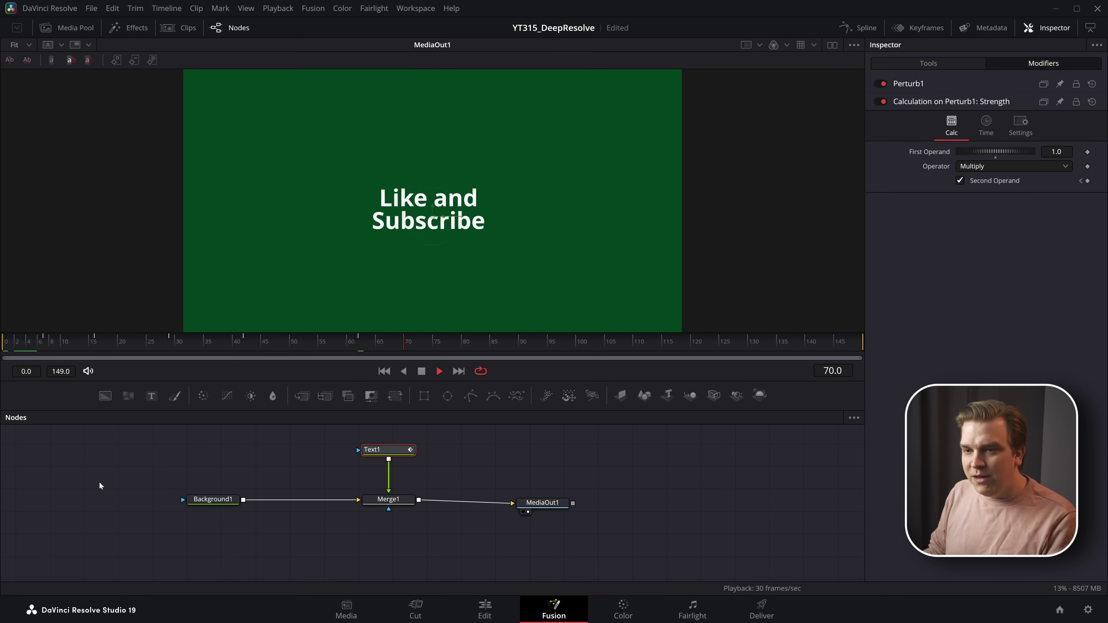
key("space")
left_click(23, 358)
key("space")
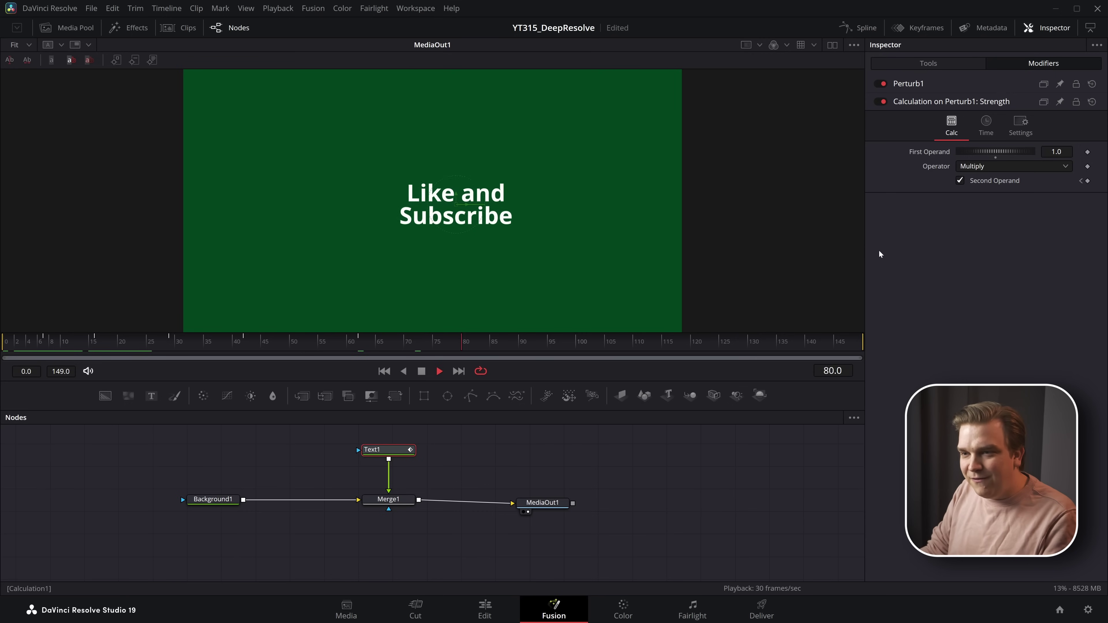
left_click(368, 349)
key("space")
left_click(234, 349)
key("space")
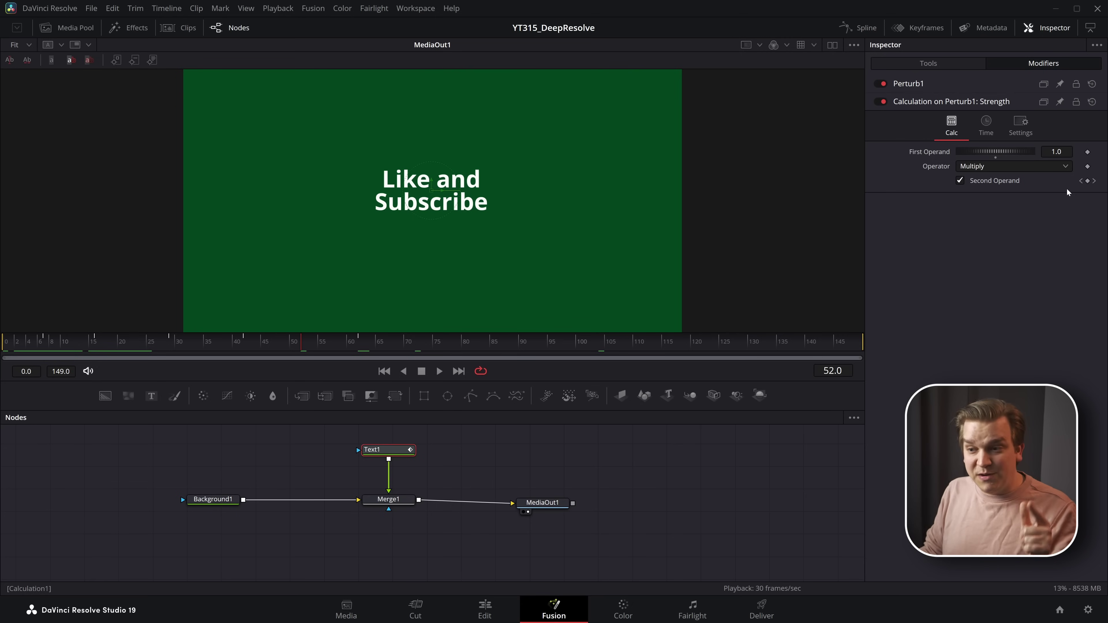
Set all Second Operand keyframes to Step In in the Spline editor and play back.
left_click_drag(463, 427, 362, 480)
key("shift+4")
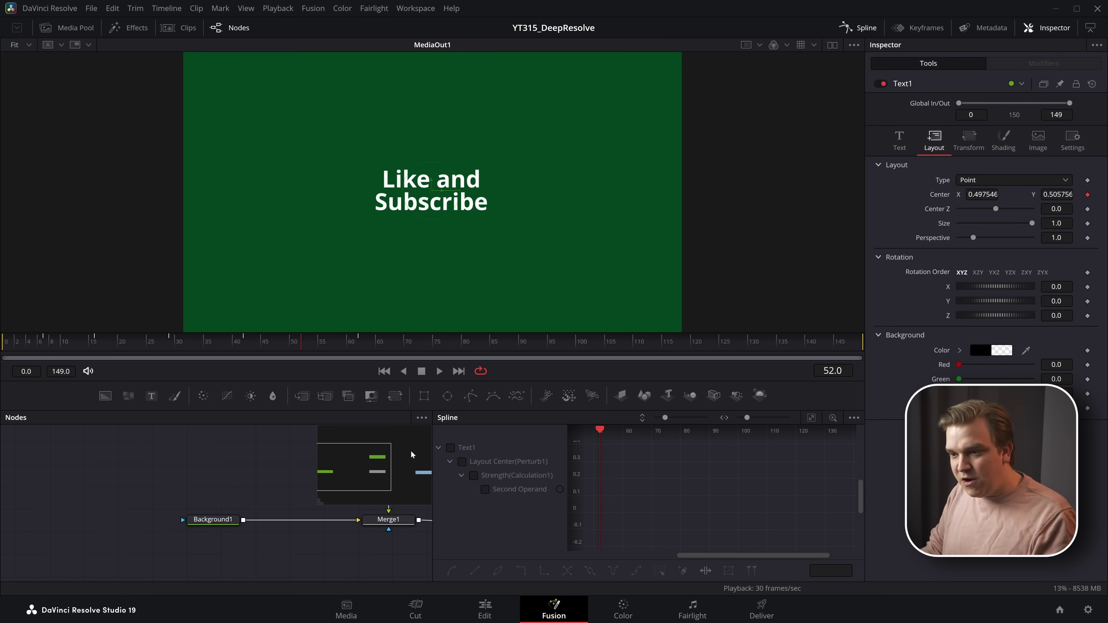
left_click(484, 489)
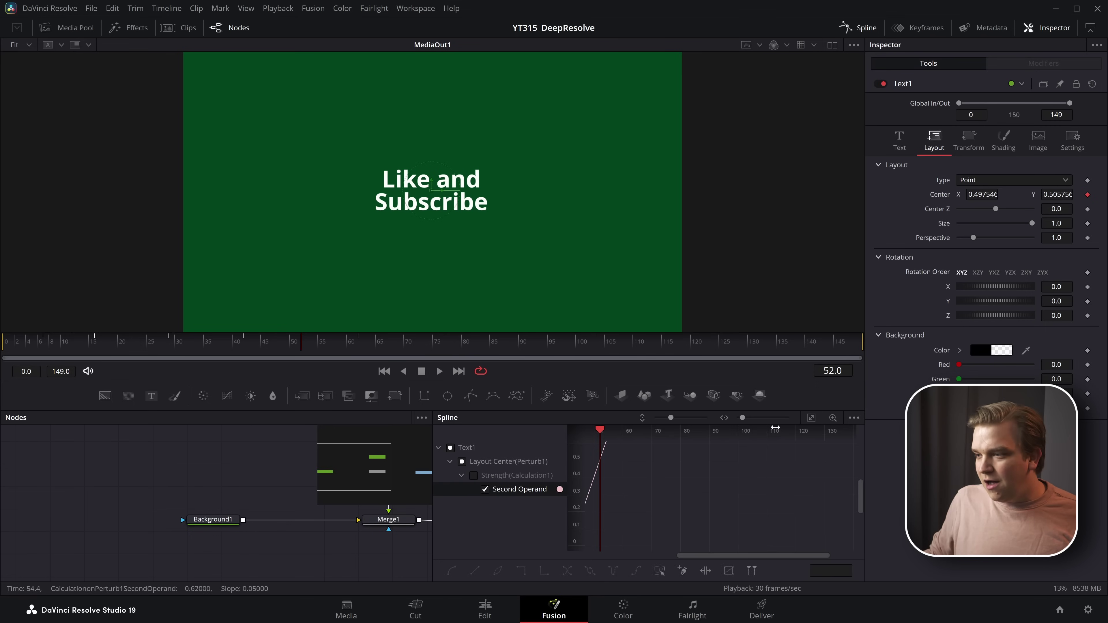
left_click(810, 417)
scroll(635, 463, "down", 3)
key("ctrl+a")
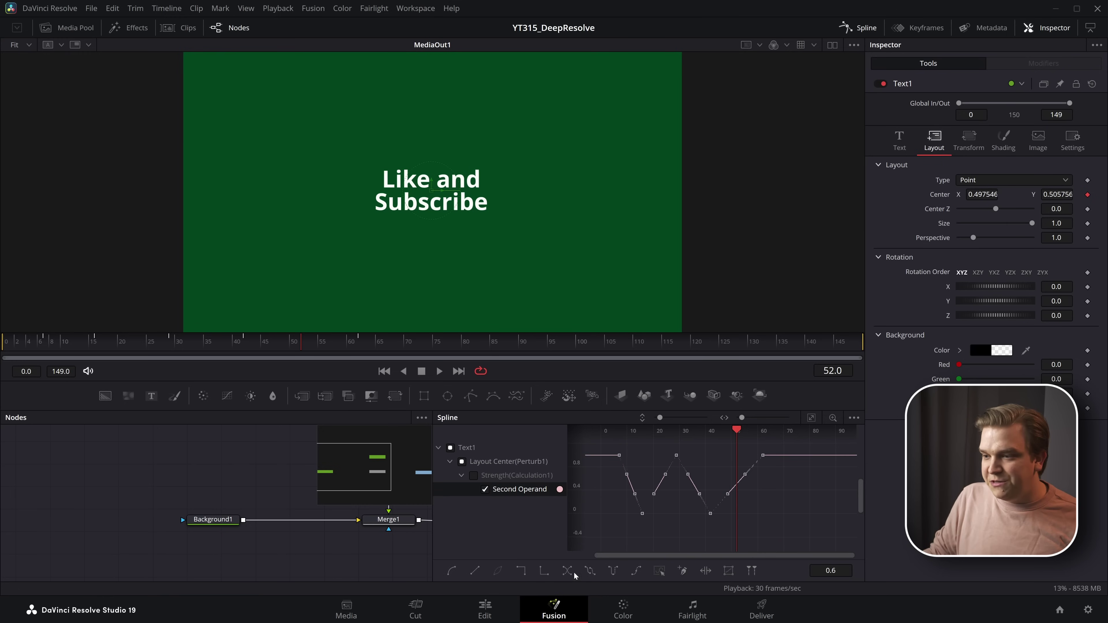
left_click(521, 570)
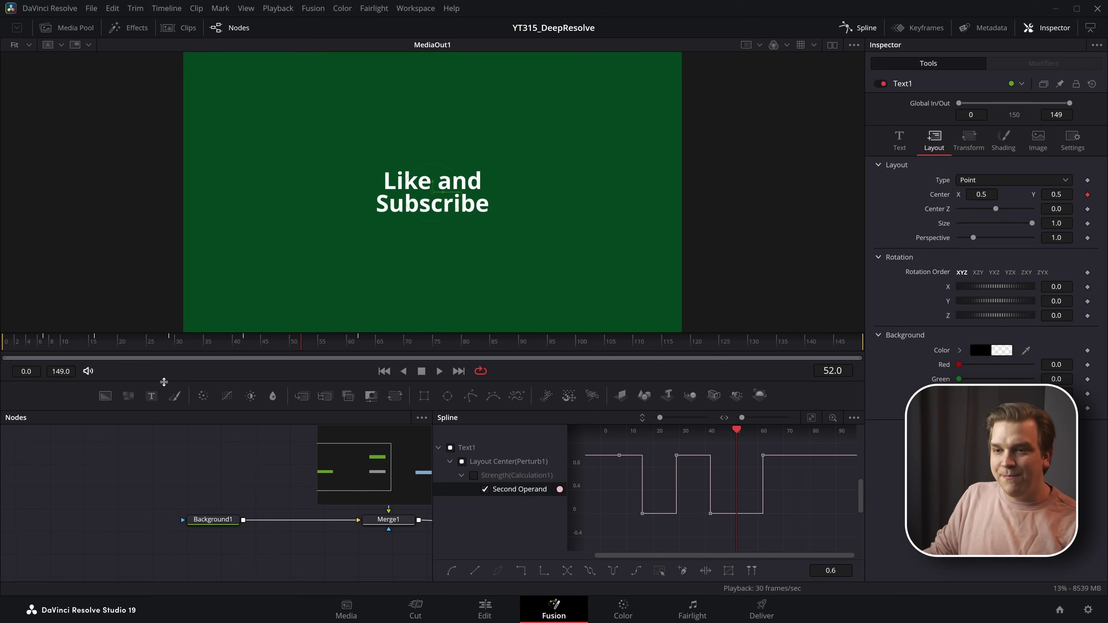
left_click(12, 347)
key("space")
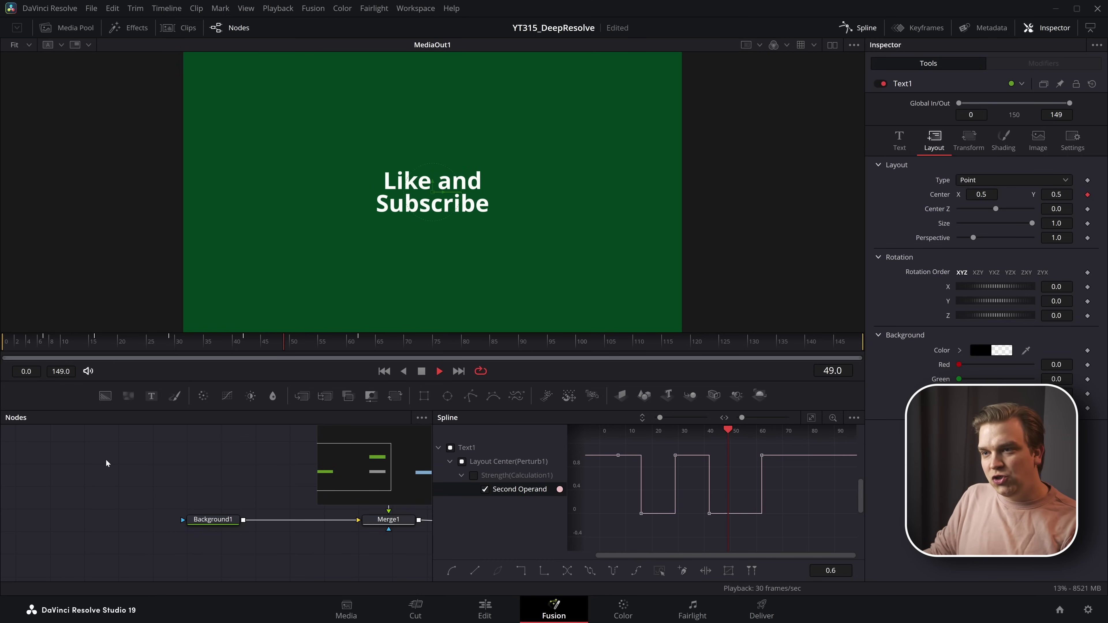
key("space")
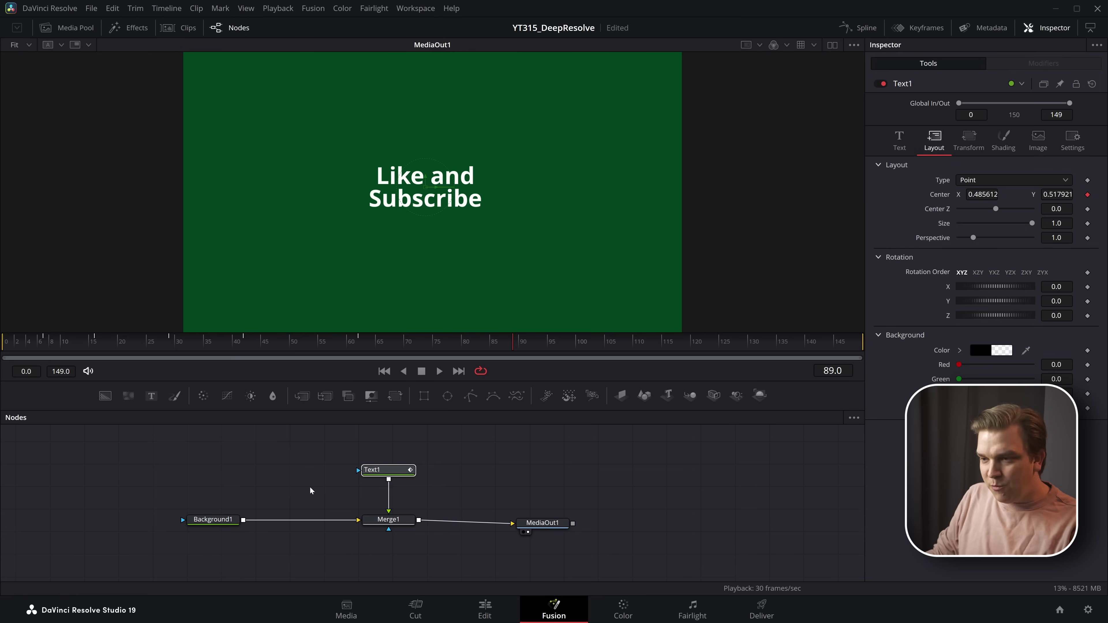
key("F8")
key("space")
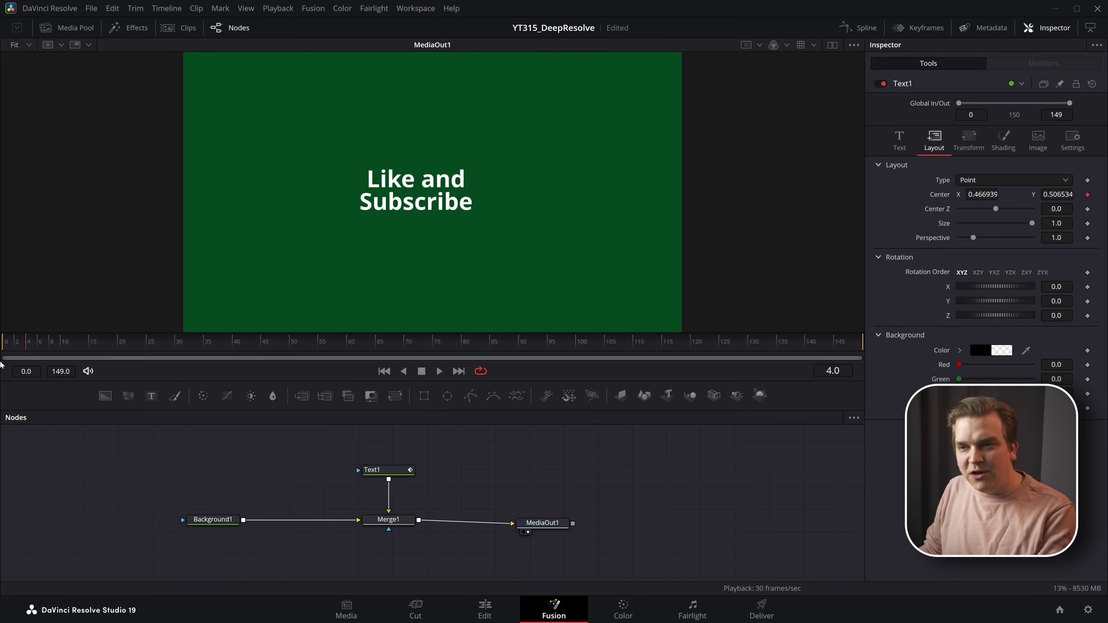
key("space")
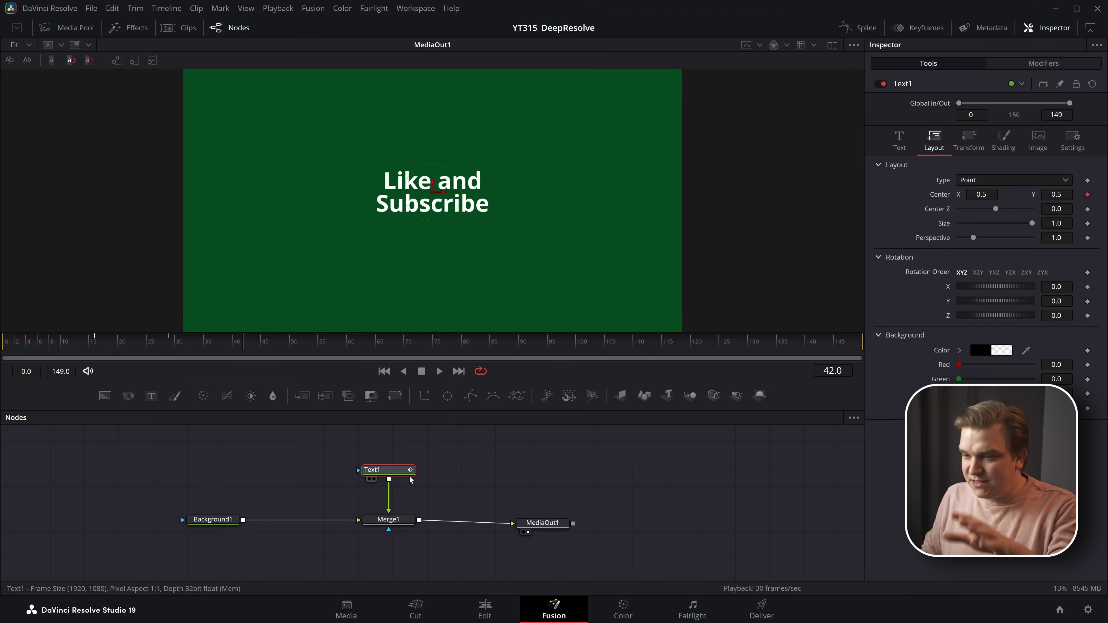
Remove the Perturb animation from Text1's Center and play the static text.
right_click(940, 195)
left_click(959, 207)
key("space")
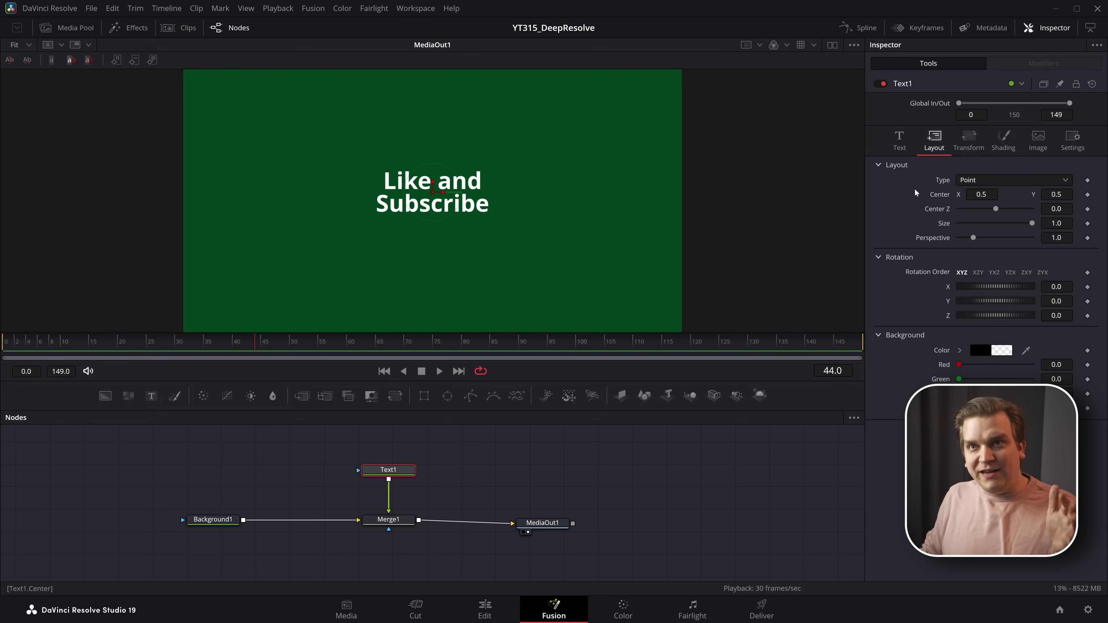
Open Edit Controls on the Text1 node to add a custom control.
right_click(906, 84)
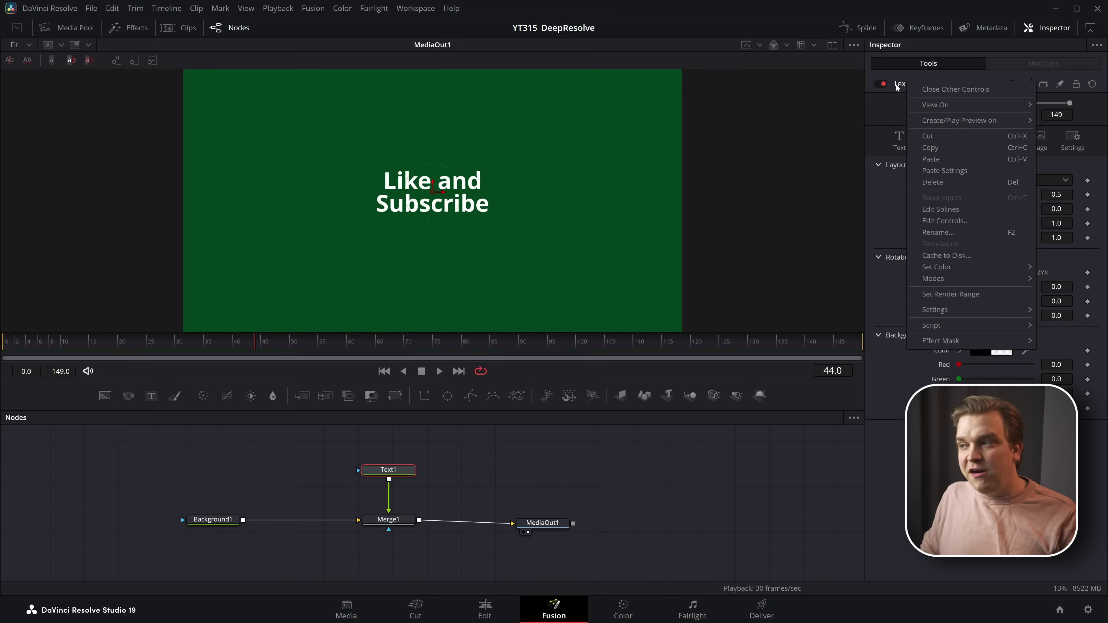
left_click(408, 441)
right_click(404, 471)
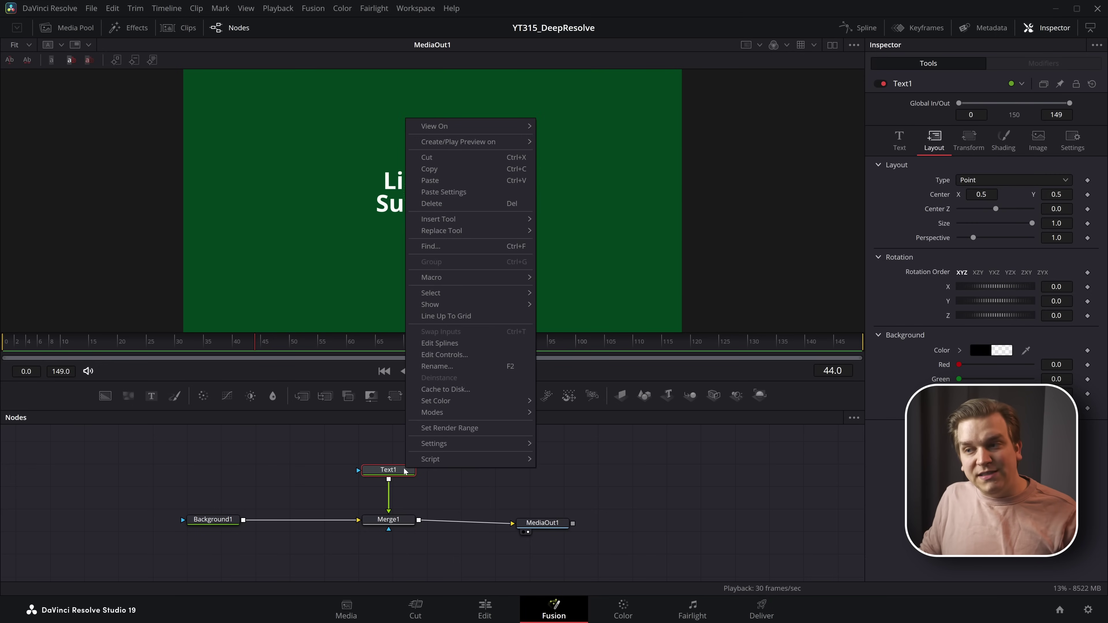
left_click(474, 354)
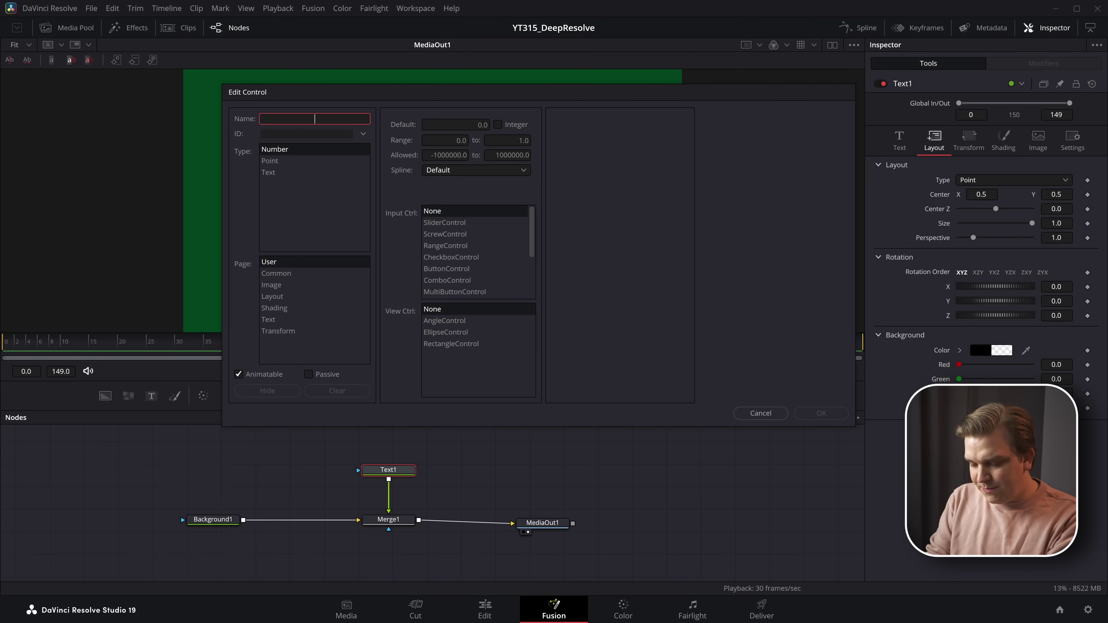
Create an integer slider control named MoneyAmount in the Edit Control dialog.
type("MoneyAmount")
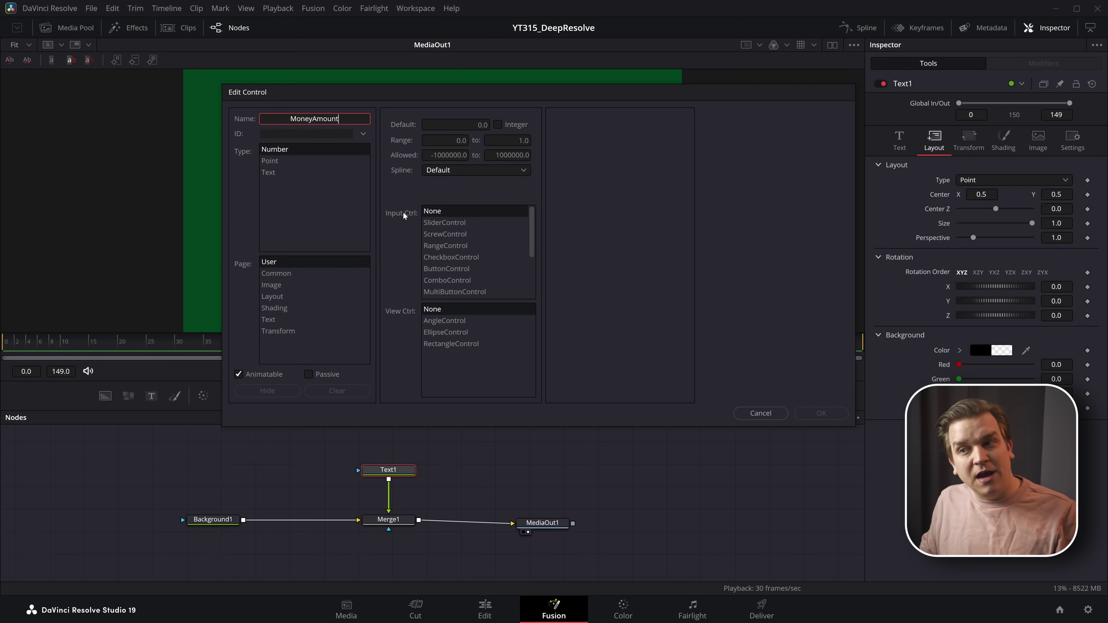
left_click(429, 223)
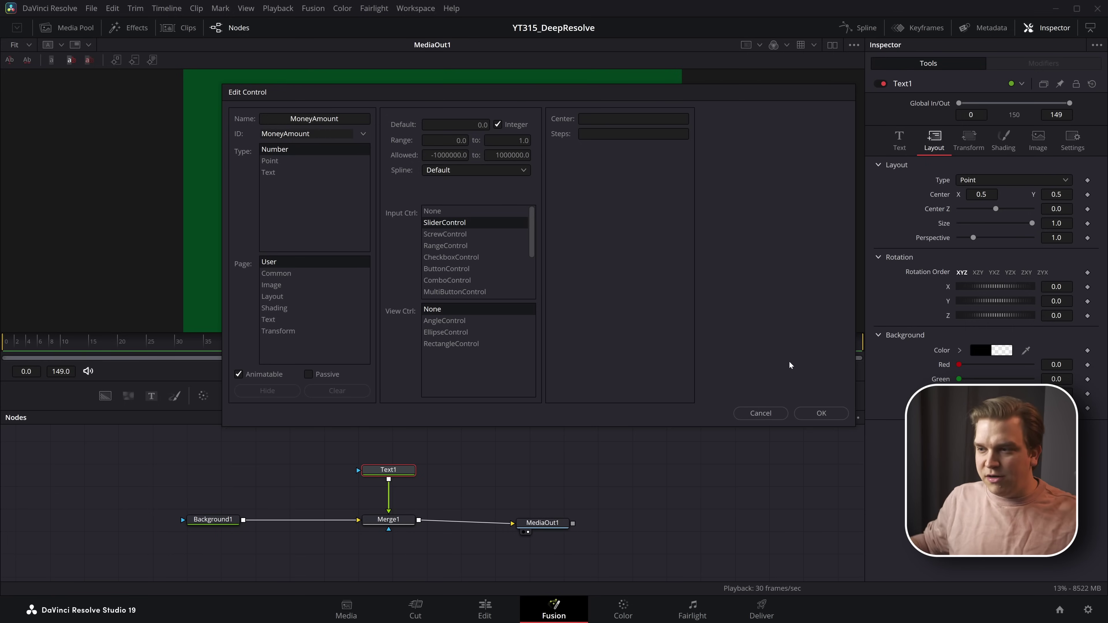
left_click(807, 413)
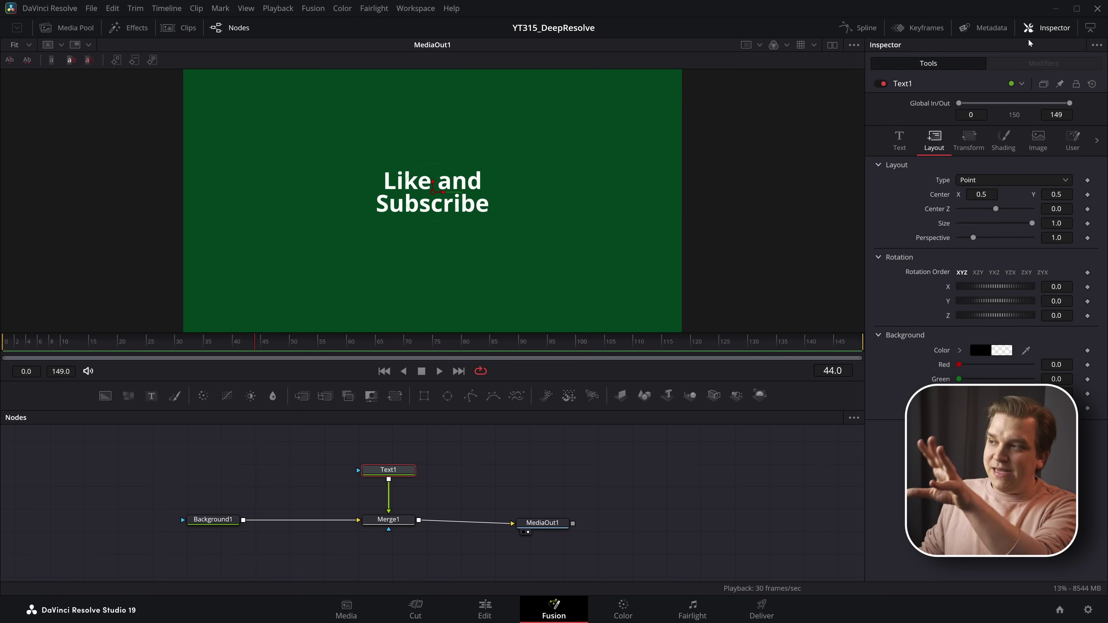
Set MoneyAmount to 0, then widen its range to 0–100 in Edit Controls.
left_click(1072, 147)
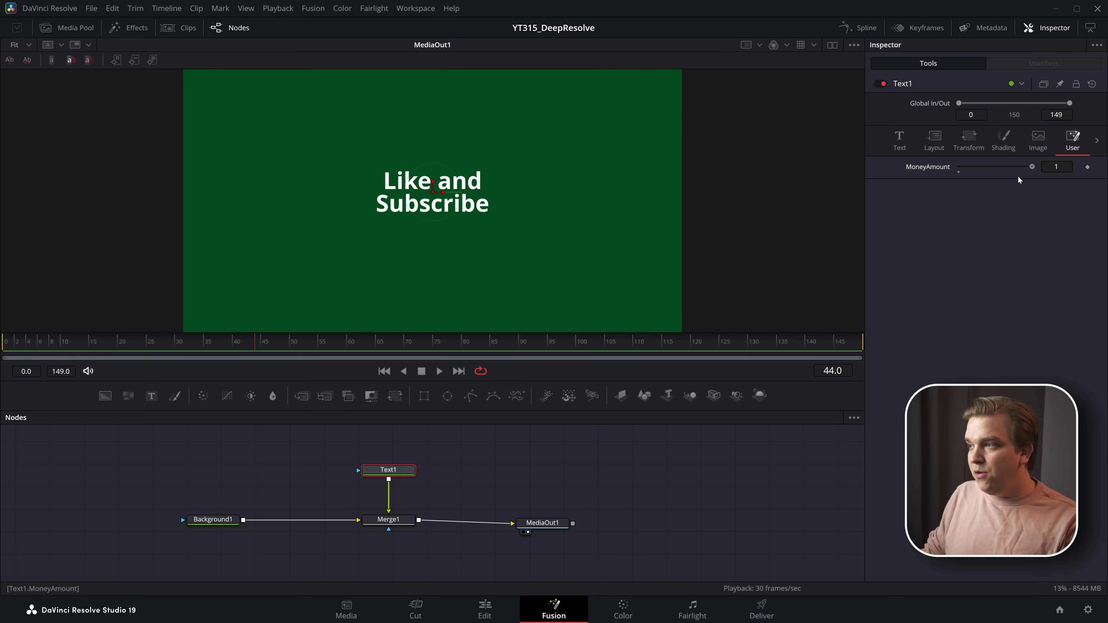
left_click_drag(1031, 169, 929, 175)
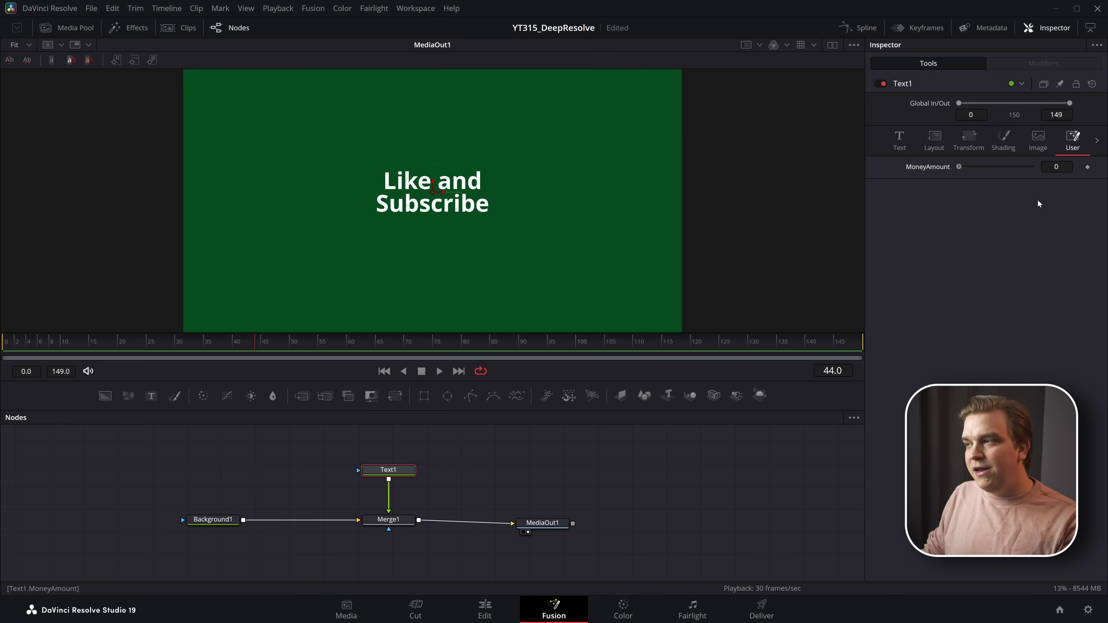
right_click(906, 83)
left_click(942, 222)
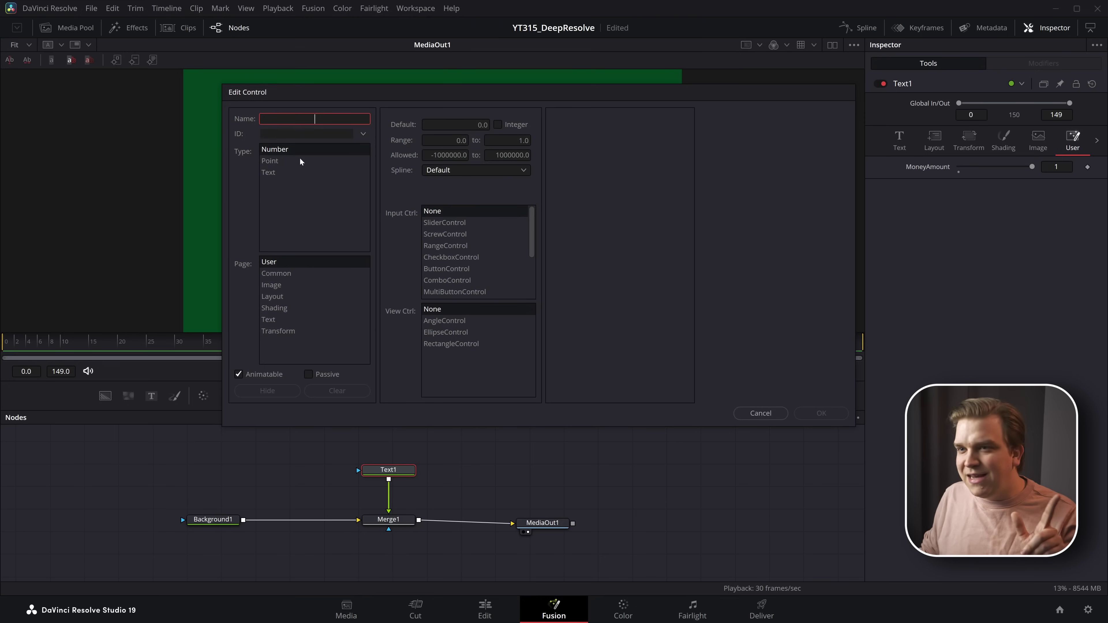
left_click(363, 134)
left_click(366, 134)
left_click(367, 135)
left_click_drag(420, 200, 430, 332)
left_click(290, 315)
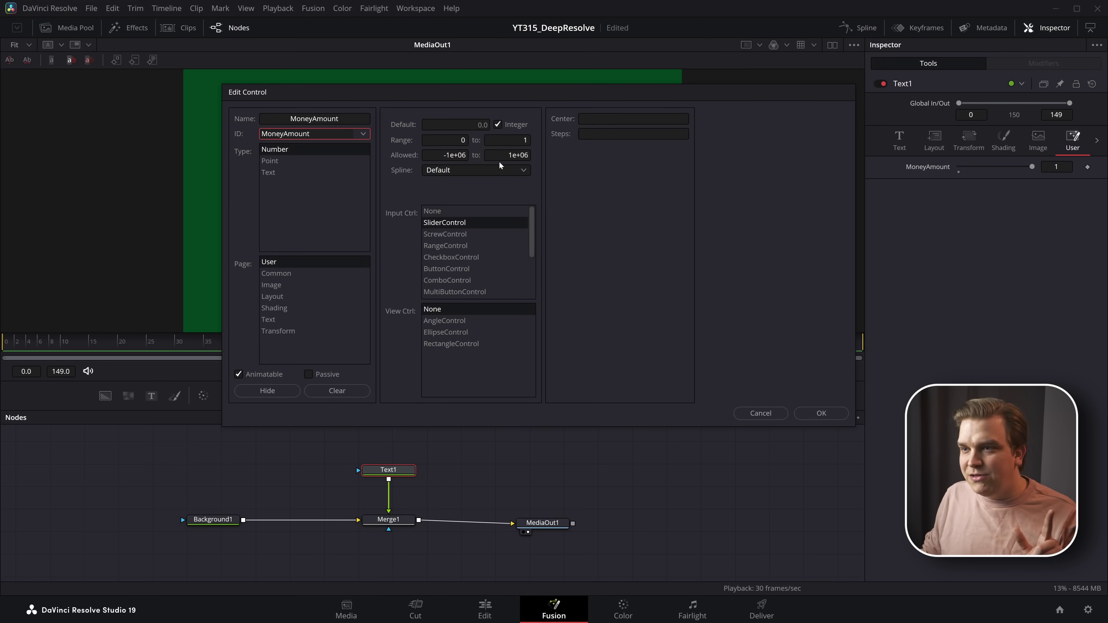
left_click(507, 140)
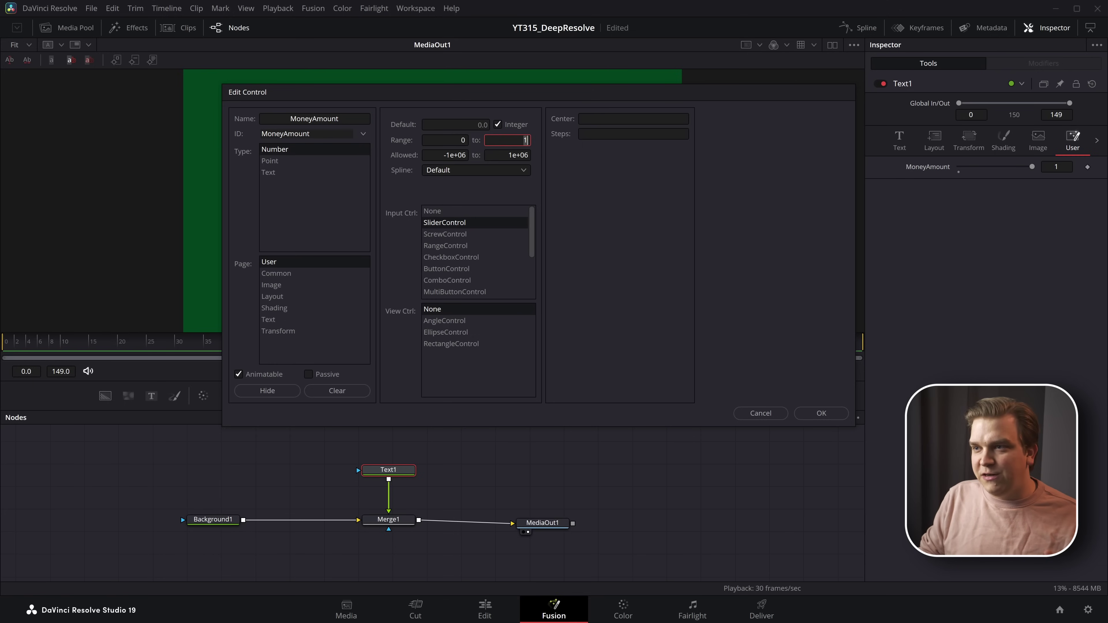
type("100")
left_click(820, 414)
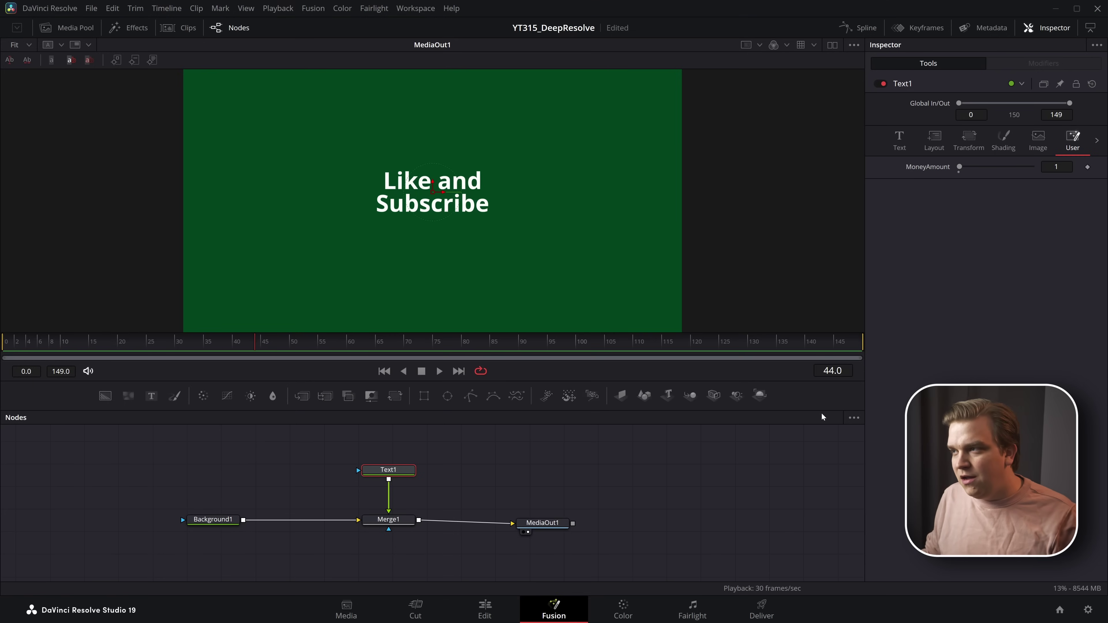
Set the MoneyAmount slider to 54 on the User tab.
left_click_drag(975, 169, 1001, 201)
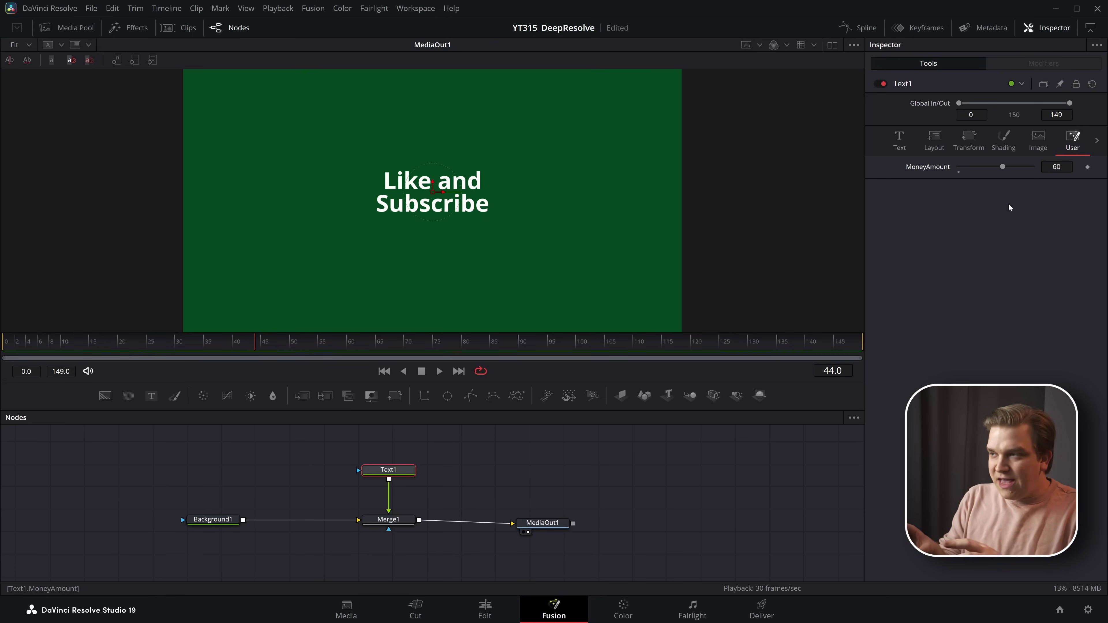
left_click(898, 147)
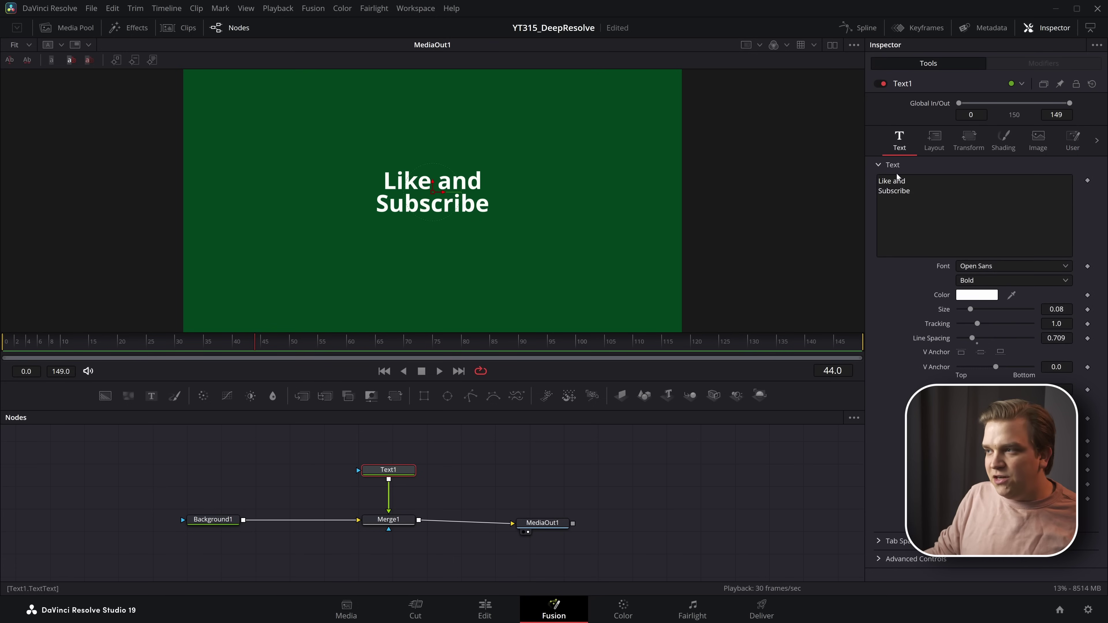
left_click(1069, 140)
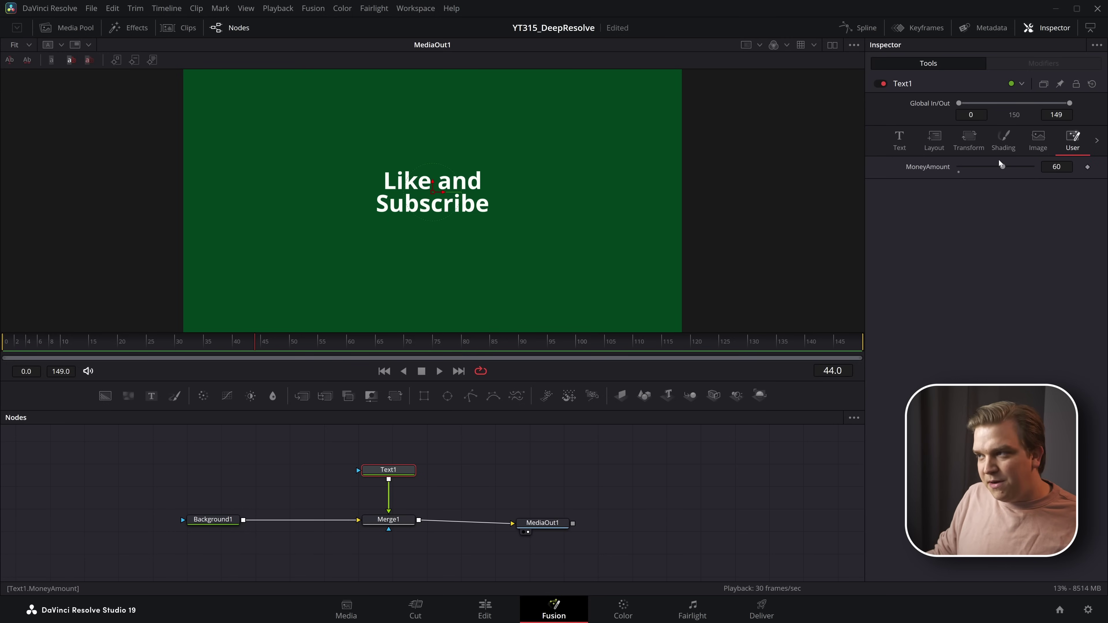
left_click_drag(998, 166, 993, 169)
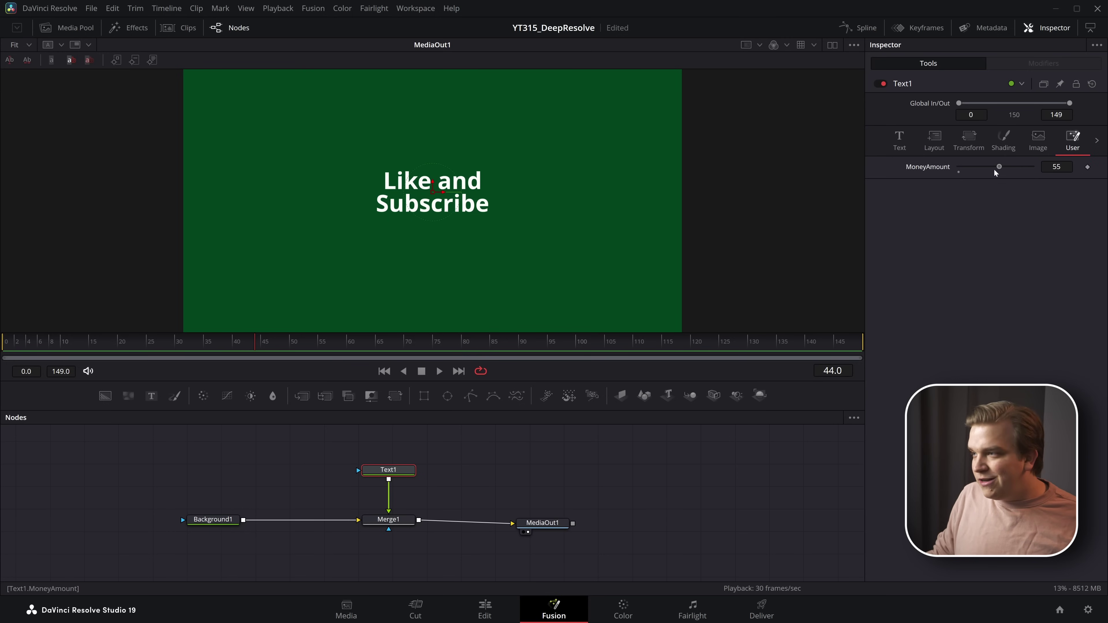
Replace the 'Like and Subscribe' text with the expression MoneyAmount.
left_click(902, 147)
key("BackSpace")
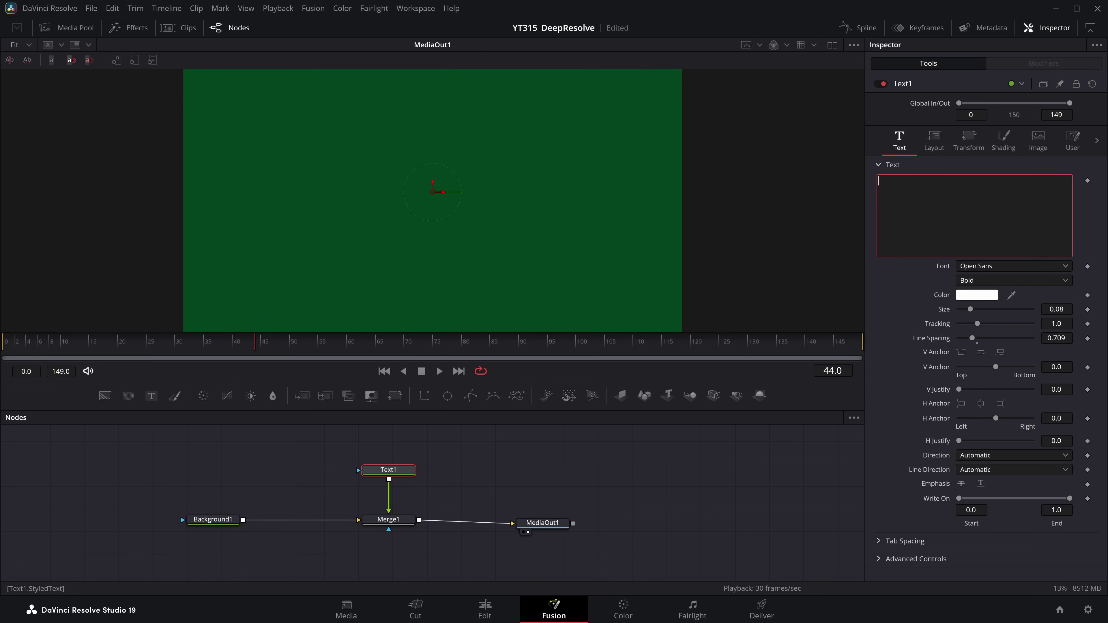
right_click(926, 191)
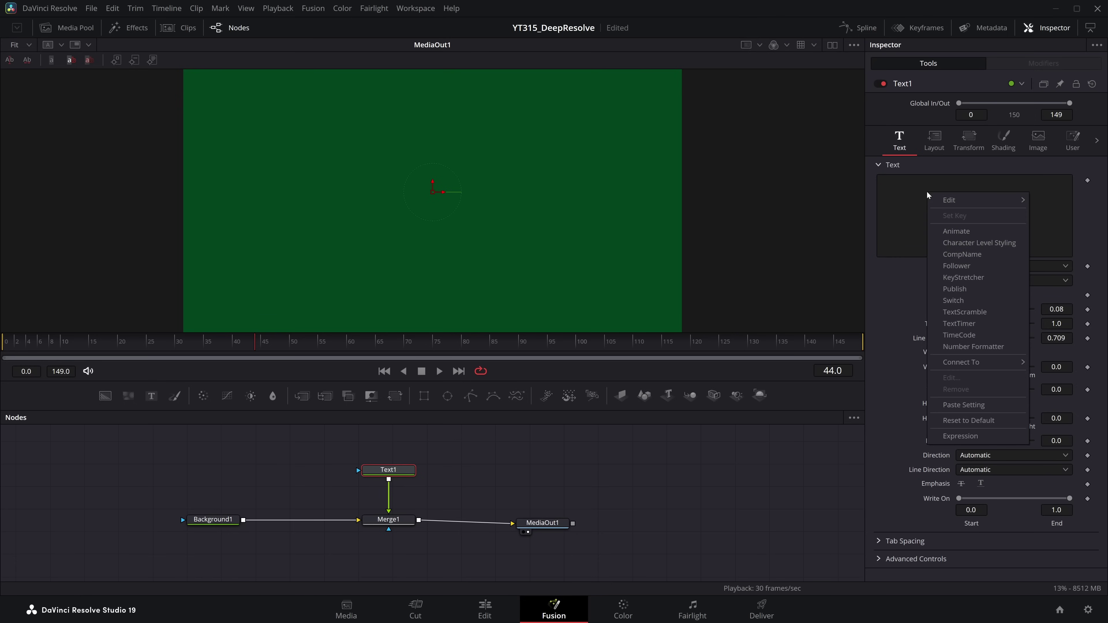
left_click(984, 432)
left_click(906, 266)
left_click(1073, 141)
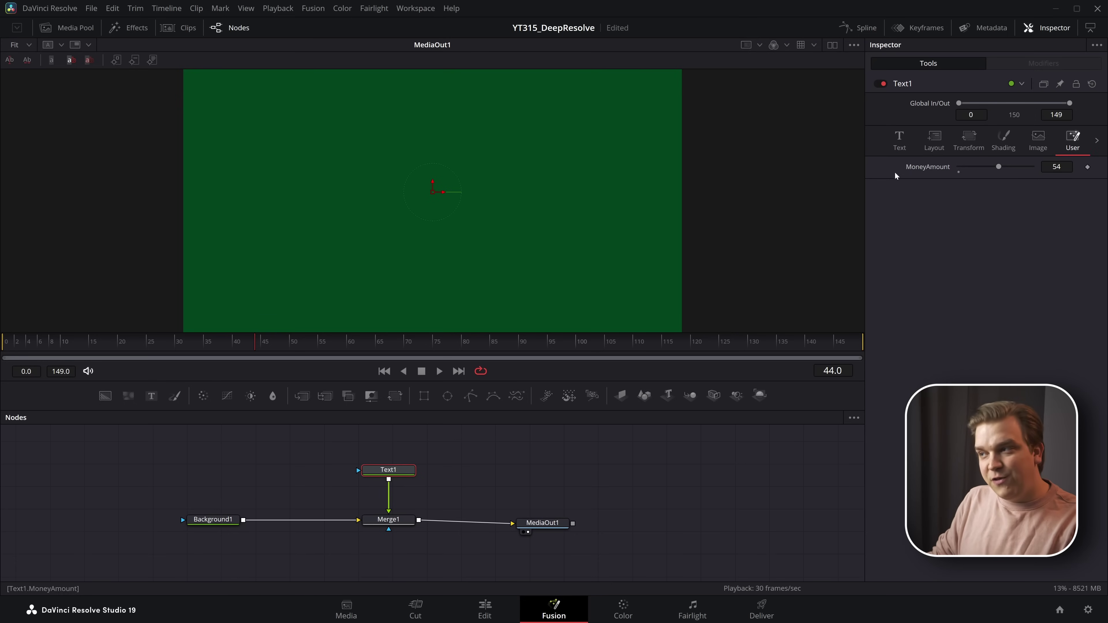
left_click(899, 141)
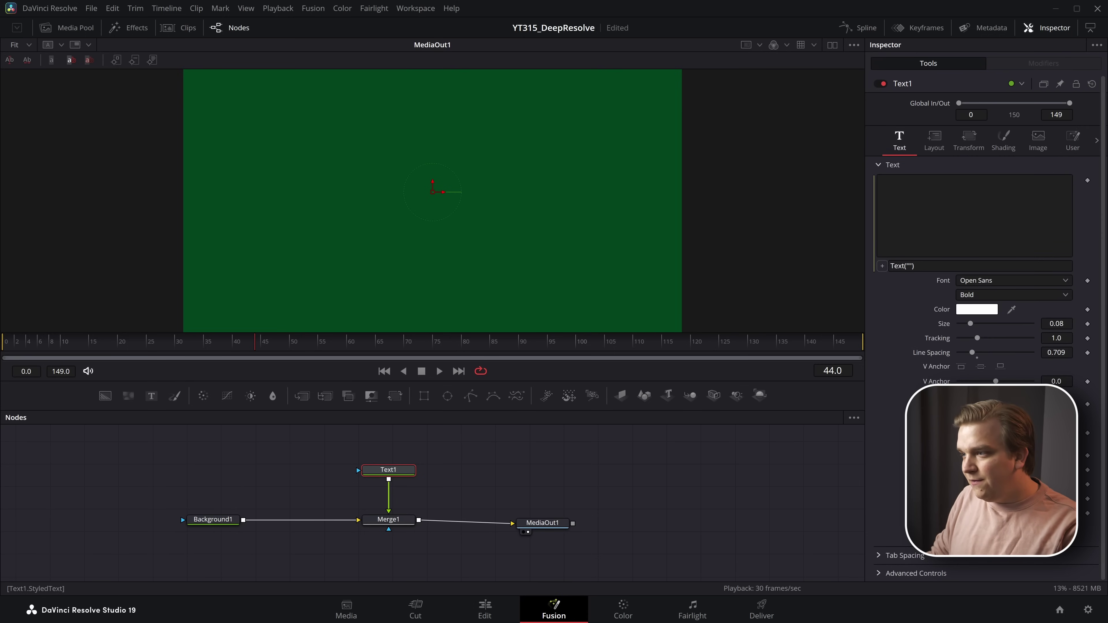
type("MoneyAmount")
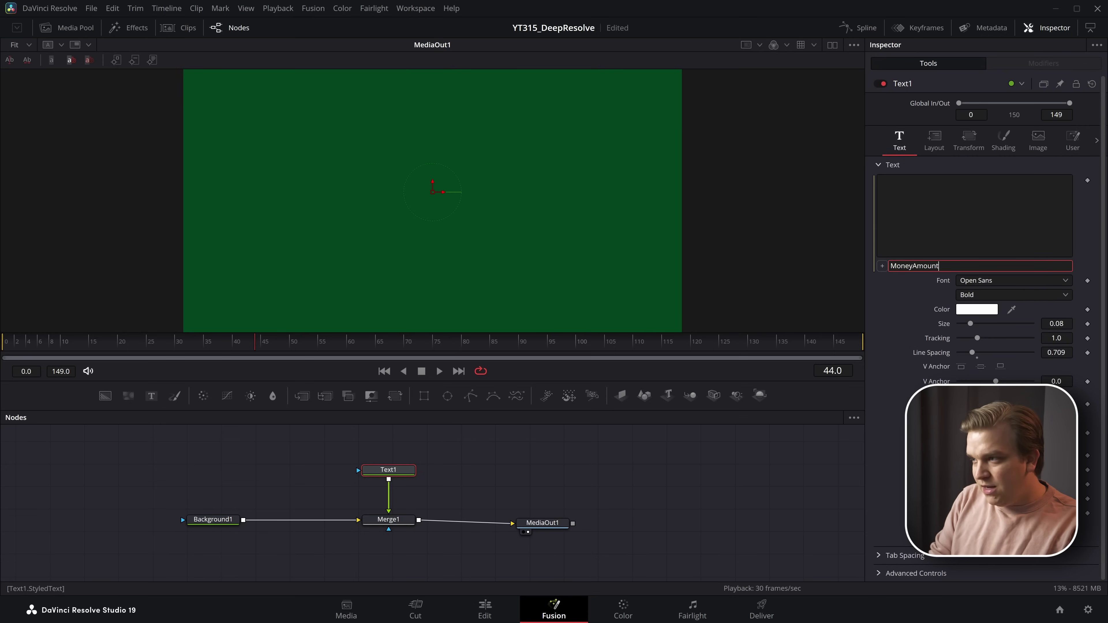
key("Tab")
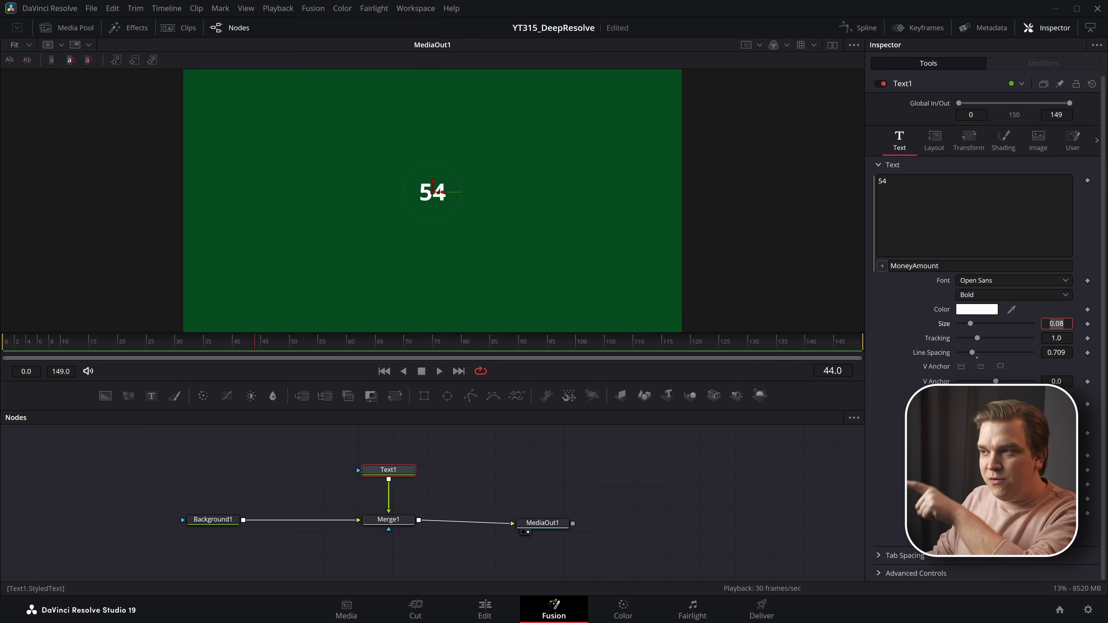
Test that the displayed number follows the MoneyAmount slider, leaving it at 51.
left_click(1065, 139)
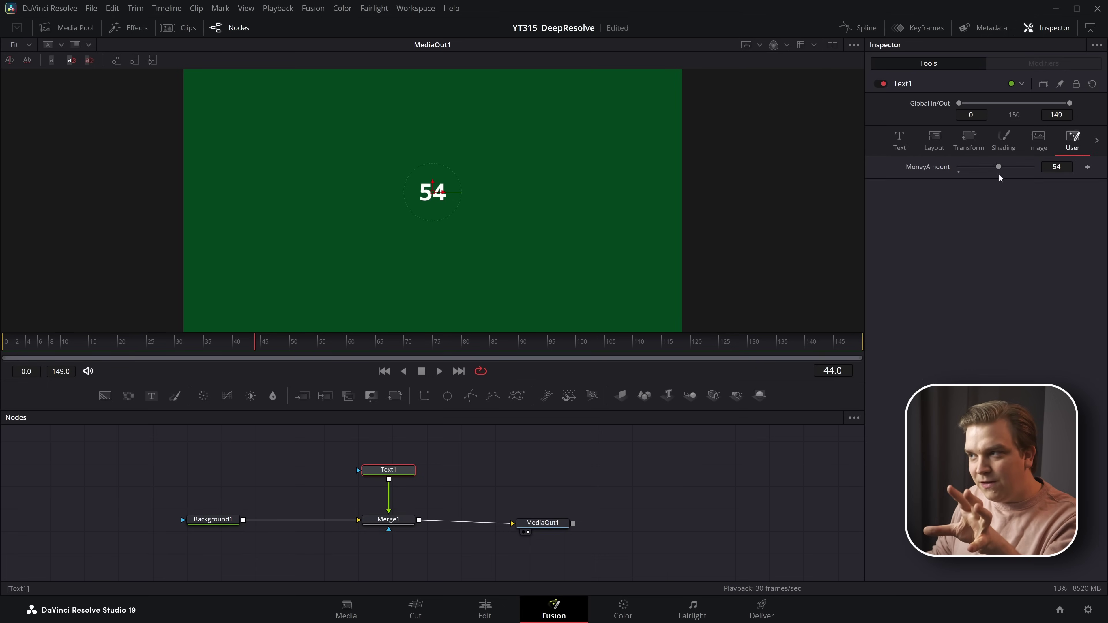
left_click_drag(995, 168, 991, 205)
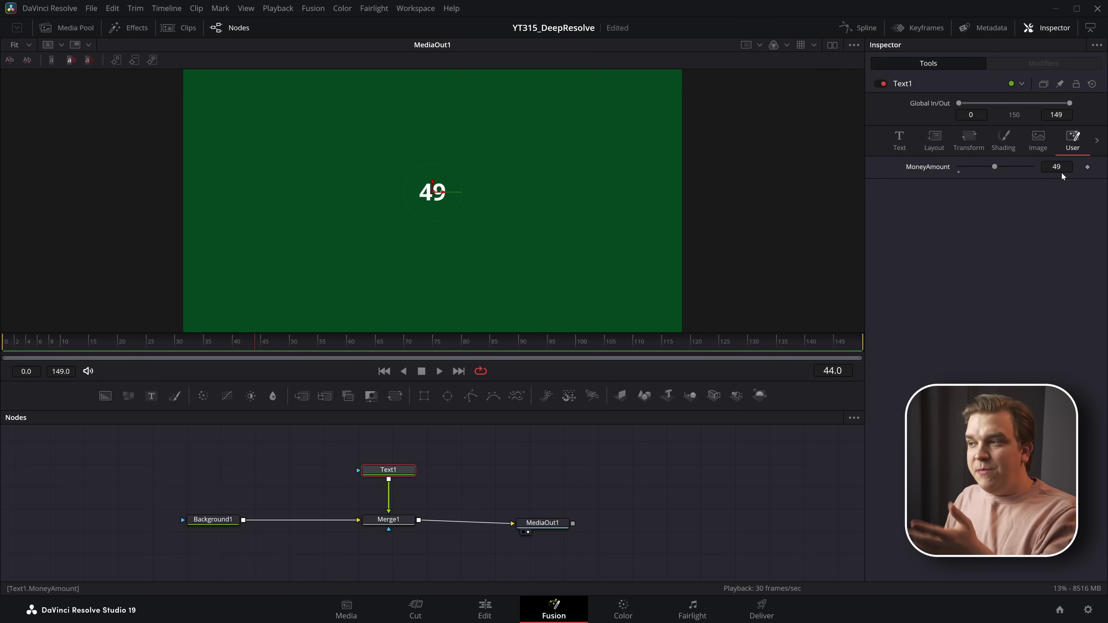
left_click_drag(255, 342, 301, 349)
mouse_move(999, 167)
left_mouse_down()
mouse_move(986, 169)
mouse_move(996, 168)
left_mouse_up()
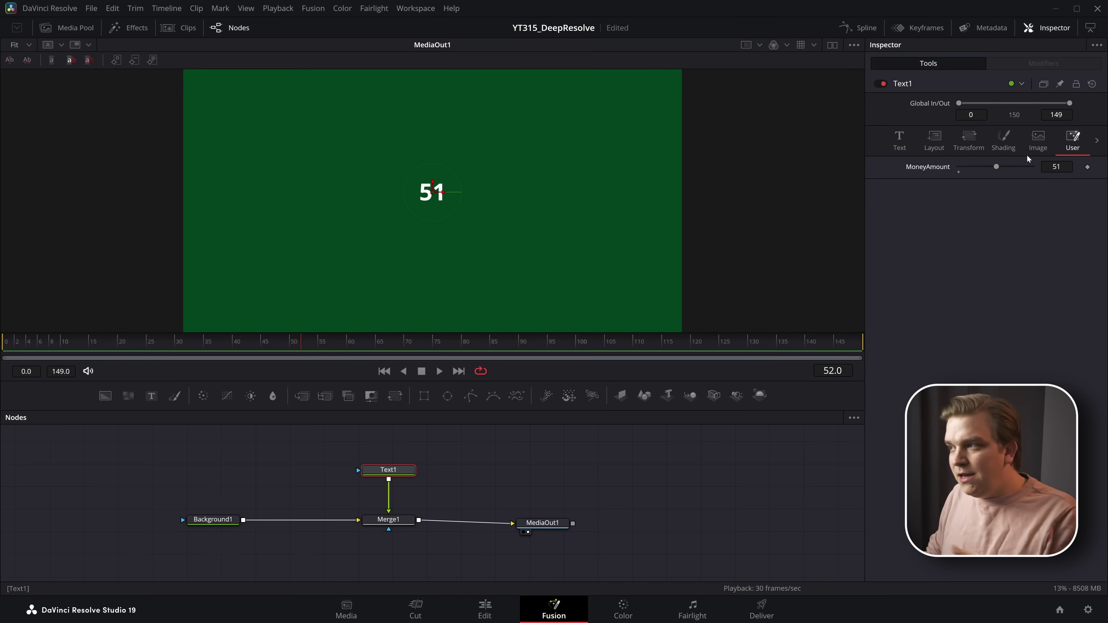
Attach an Anim Curves modifier to MoneyAmount with a Custom source, keyframing Input at frame 0.
right_click(918, 167)
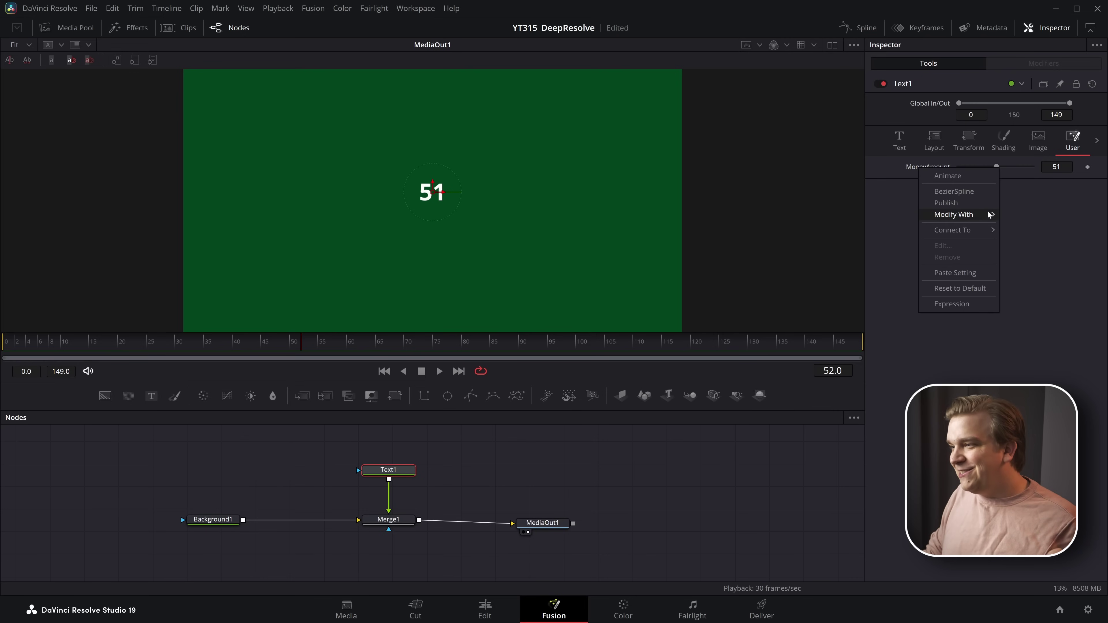
mouse_move(987, 215)
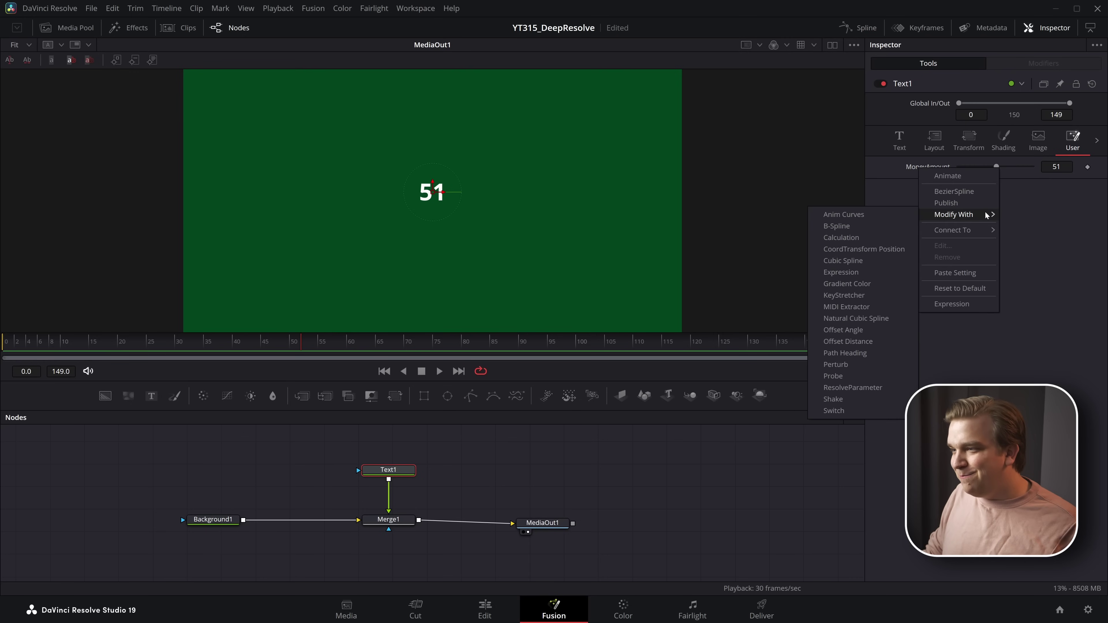
left_click(870, 215)
left_click(1044, 66)
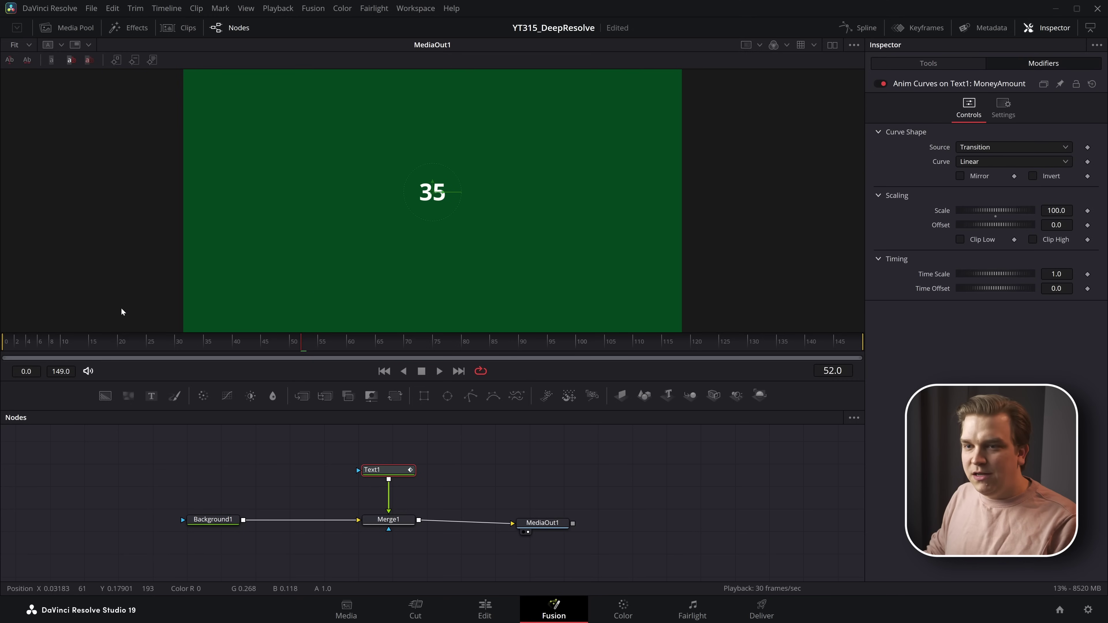
left_click(6, 341)
left_click(1040, 147)
left_click(1006, 186)
left_click(1087, 162)
Keyframe Input 1 at frame 15, keep Scale at 100, and play the count-up.
left_click_drag(90, 343, 96, 359)
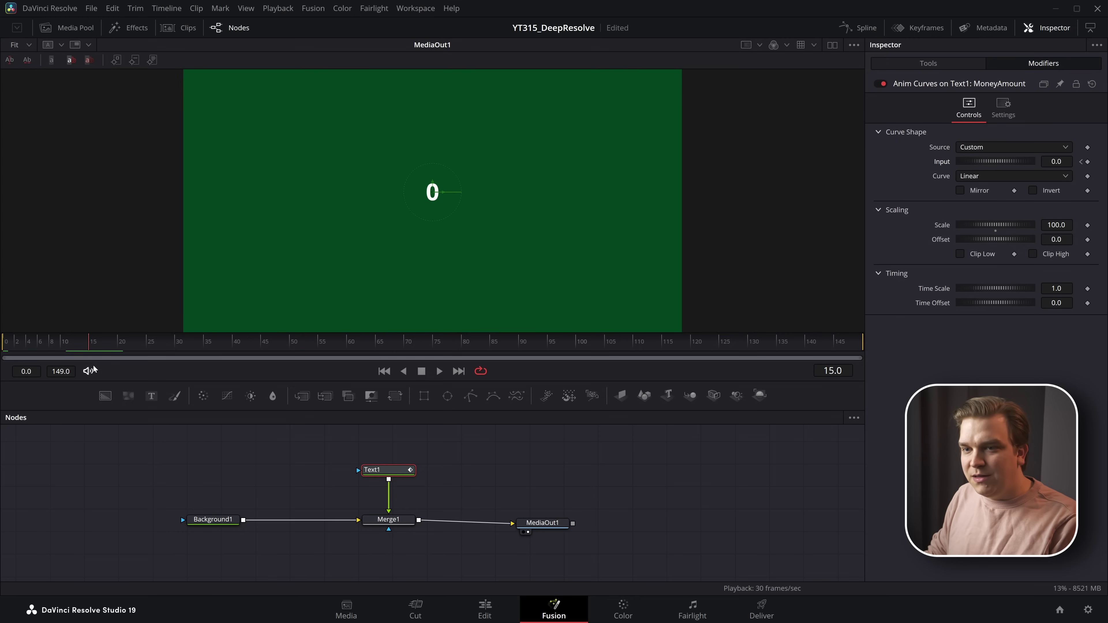
left_click(1052, 161)
type("1")
key("Return")
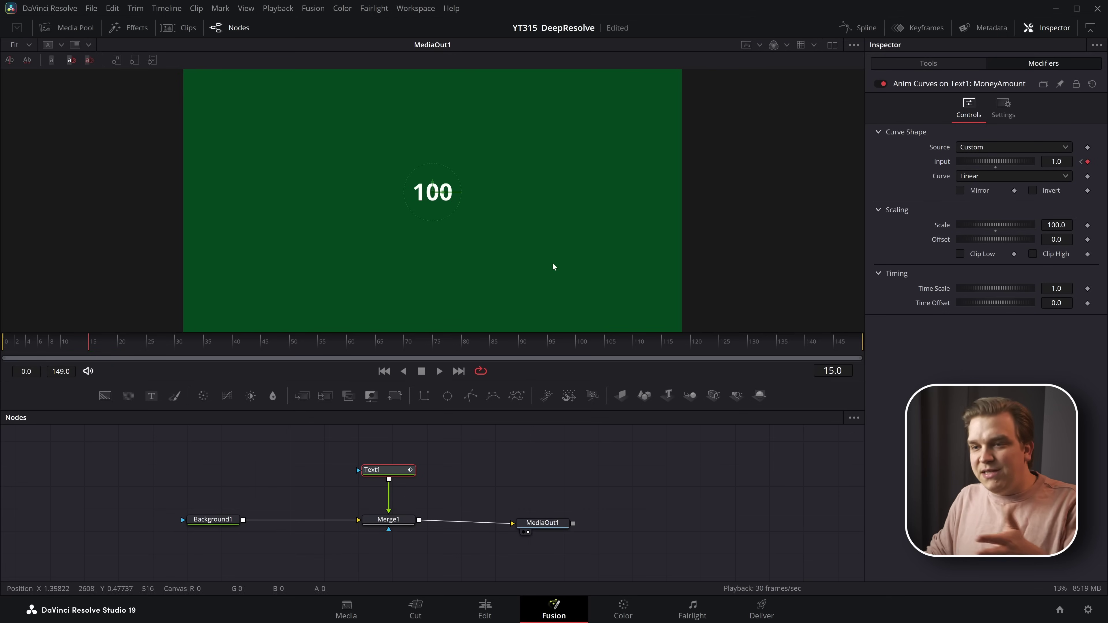
left_click_drag(69, 344, 163, 344)
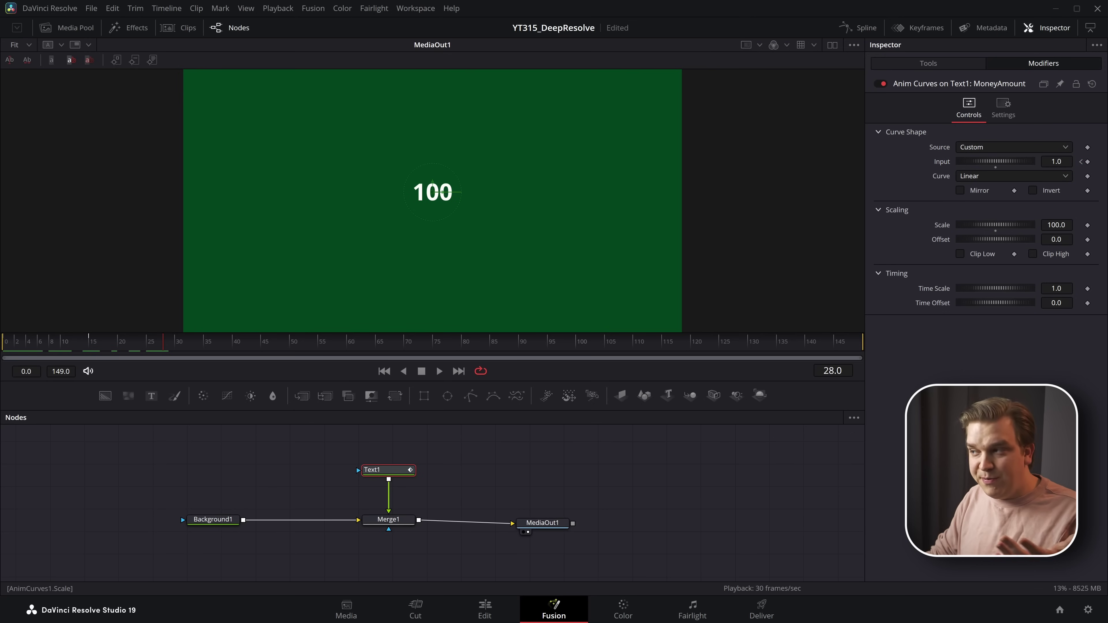
left_click(1064, 224)
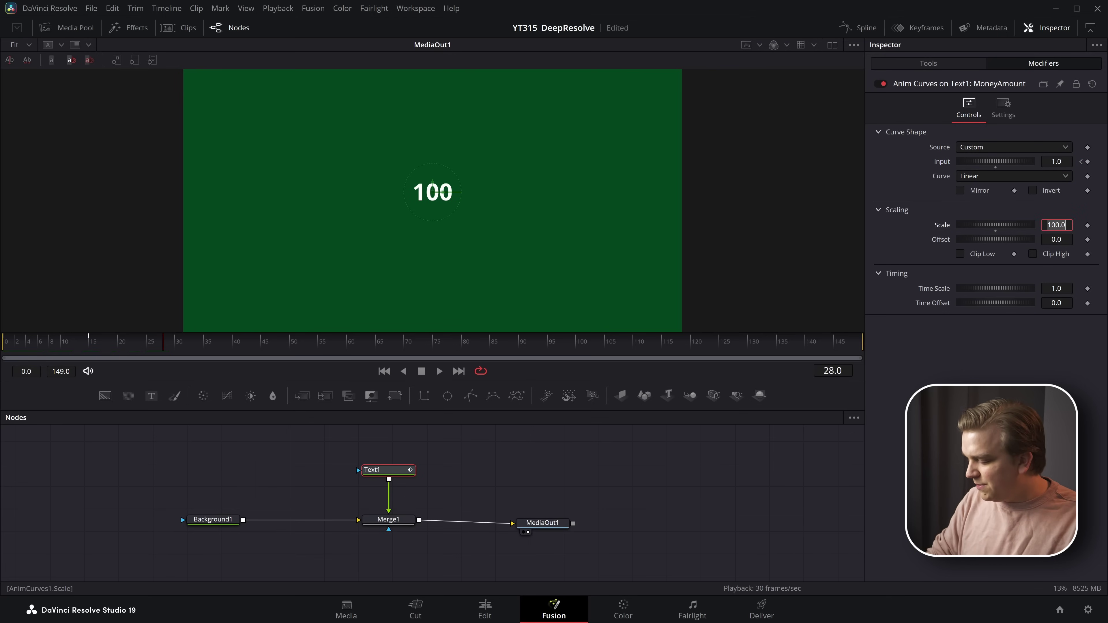
left_click(213, 377)
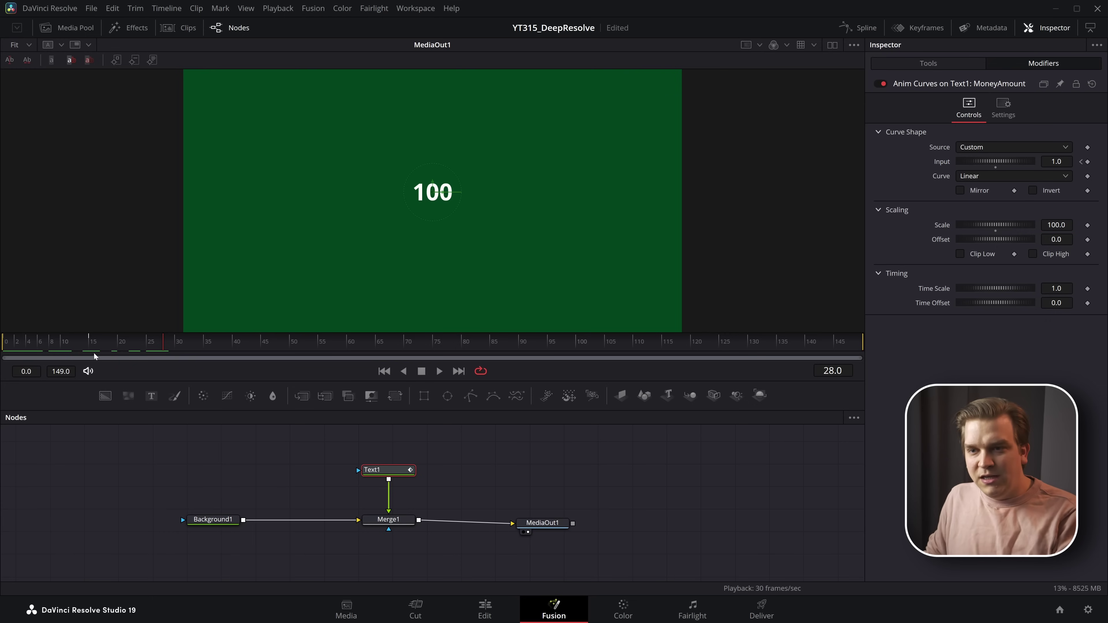
left_click(5, 344)
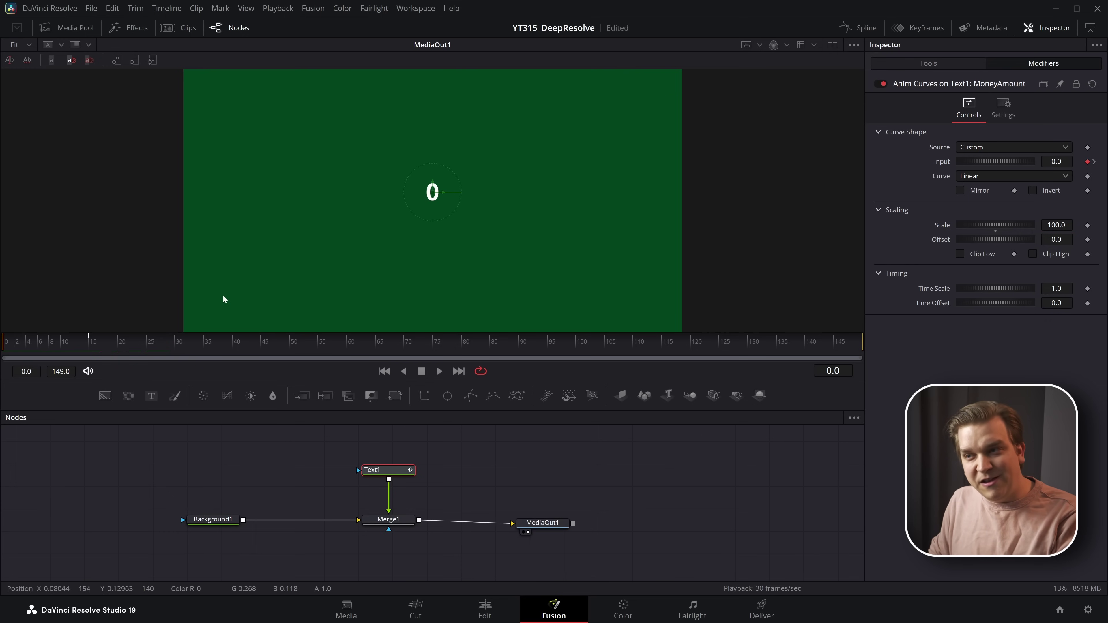
key("space")
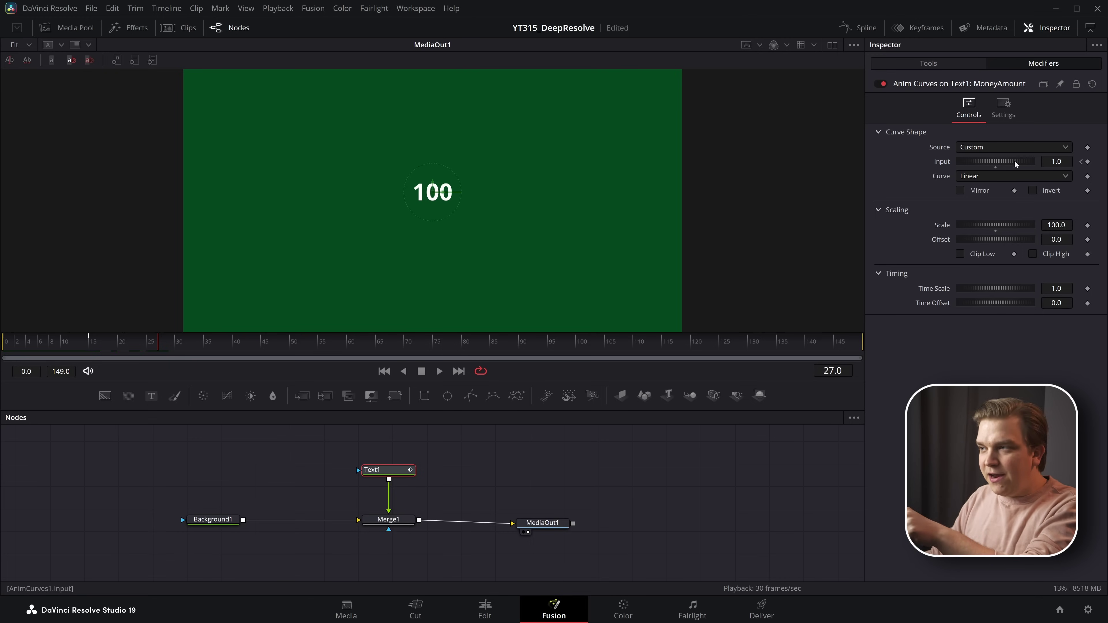
Return to Text1's text settings and replay the count-up from frame 0.
left_click(932, 65)
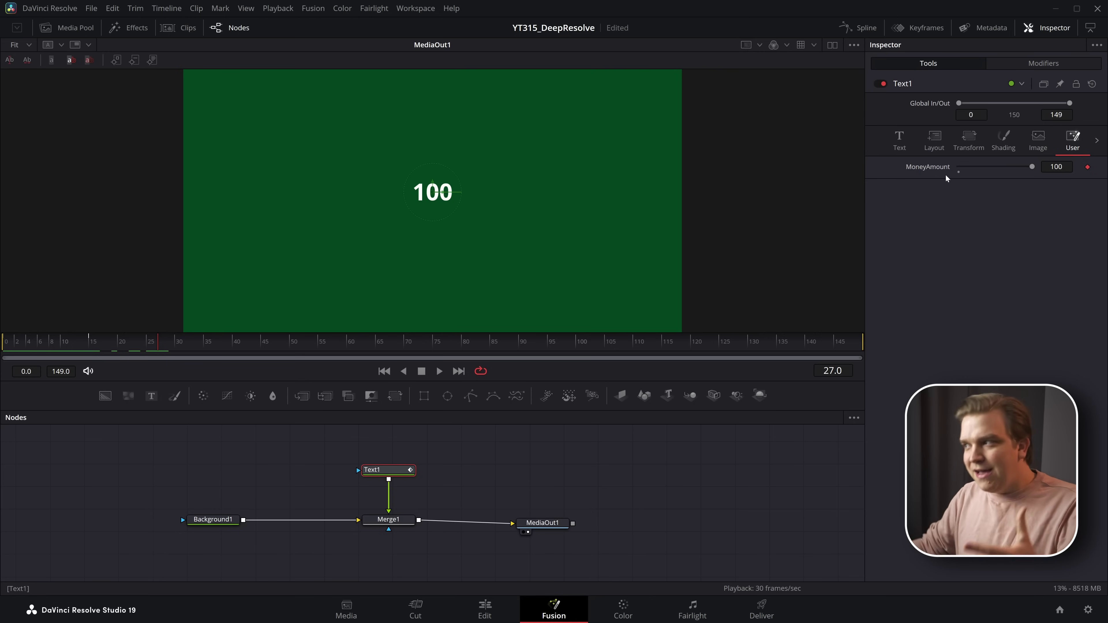
left_click(898, 145)
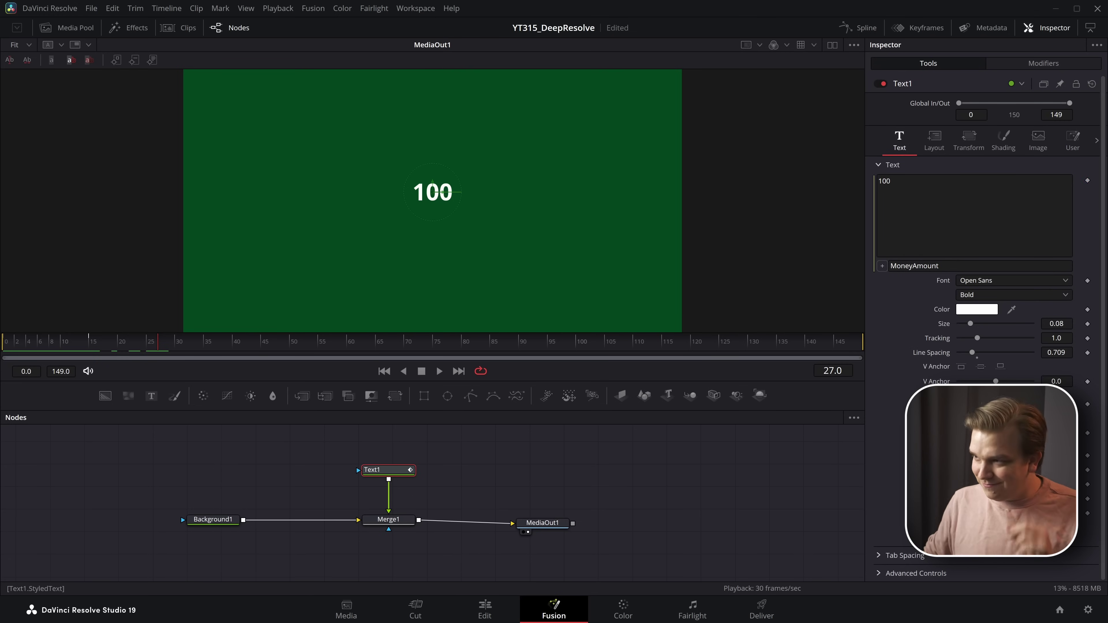
key("Home")
key("space")
key("space")
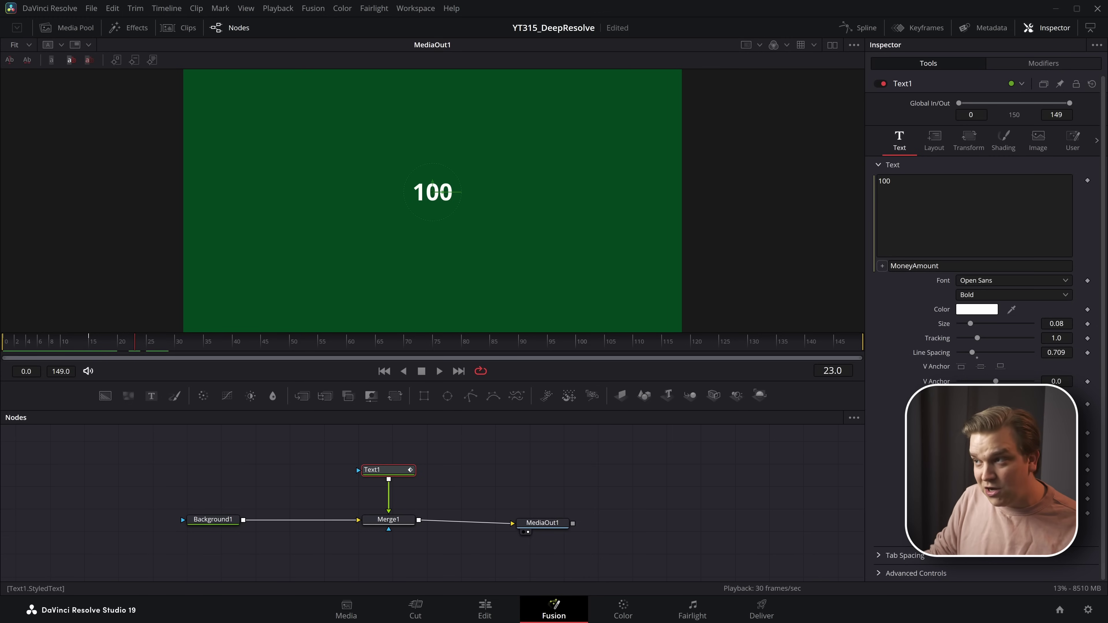
Prefix MoneyAmount in the expression with "%", then change it to "$" so it shows $100.
left_click(895, 266)
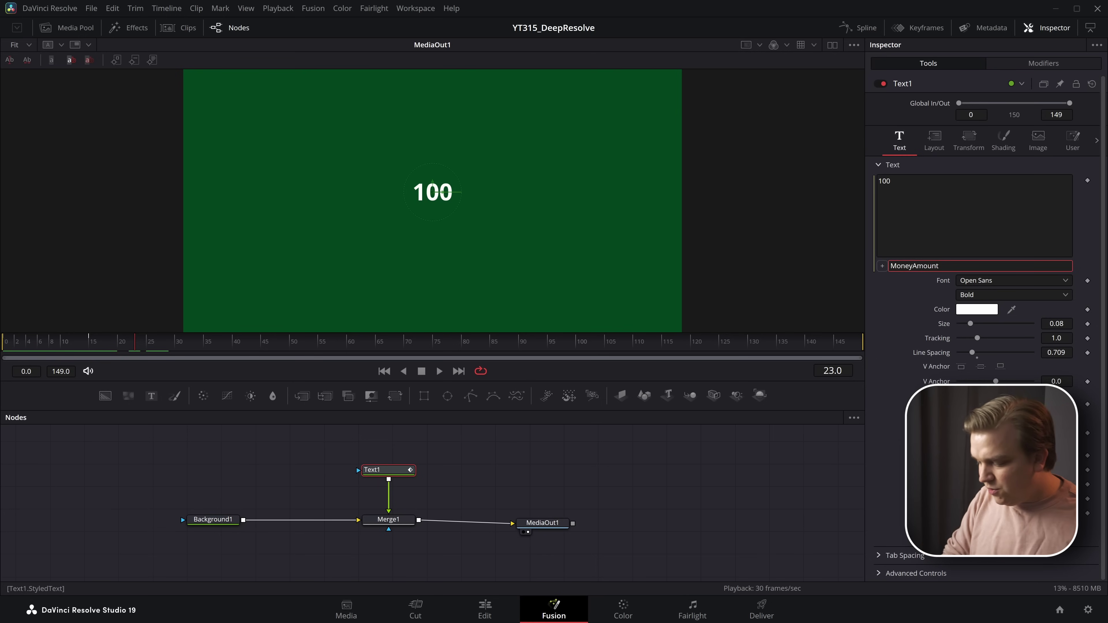
type("\"")
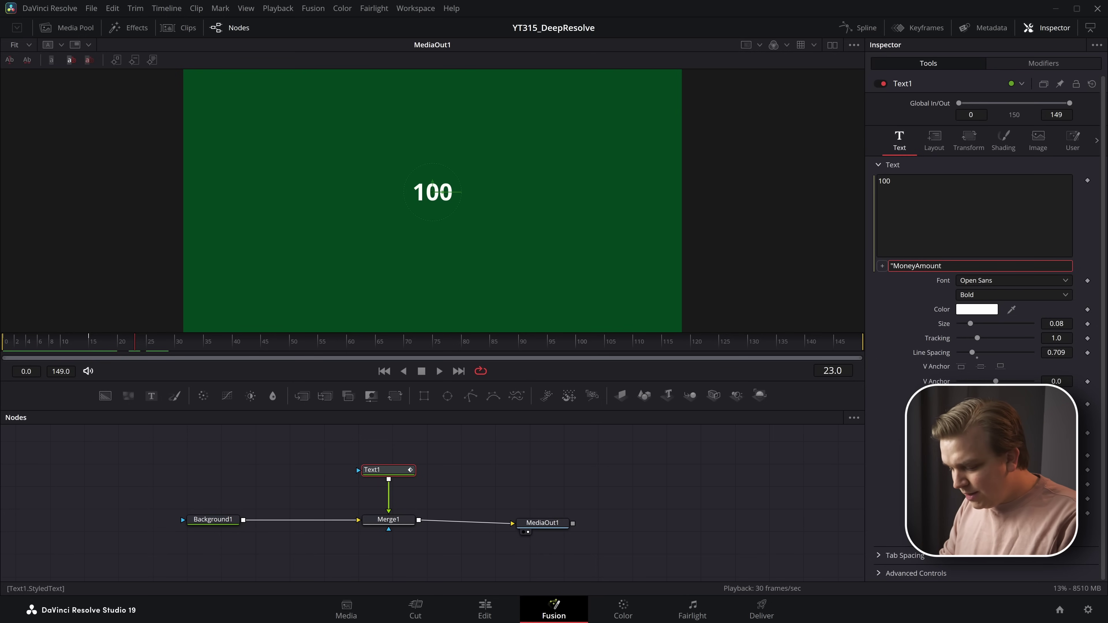
type("%\" ")
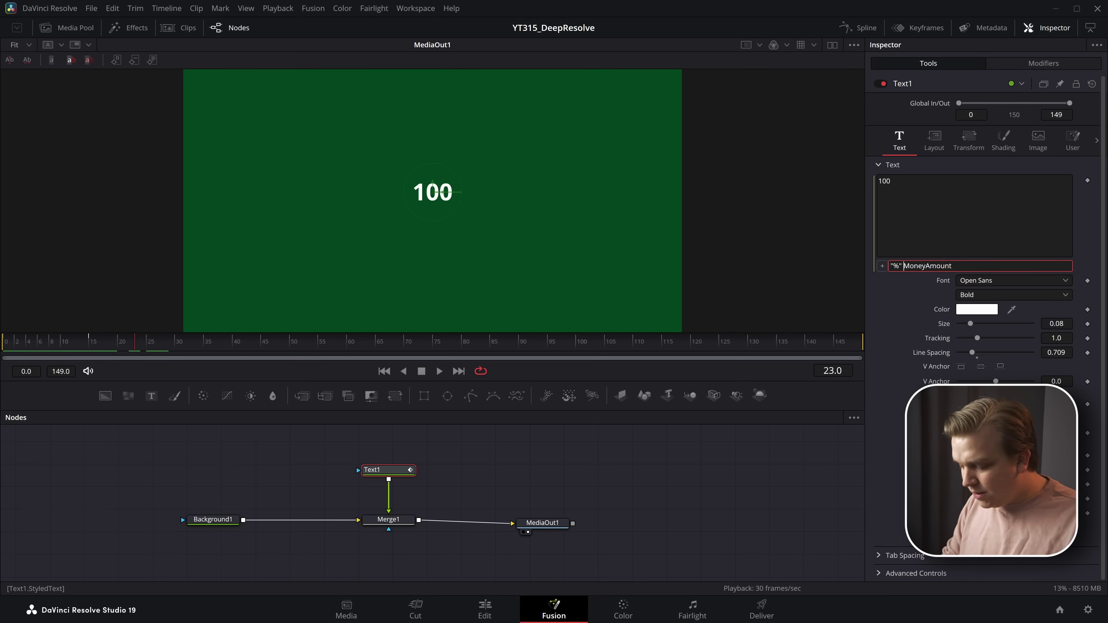
type("..")
key("Return")
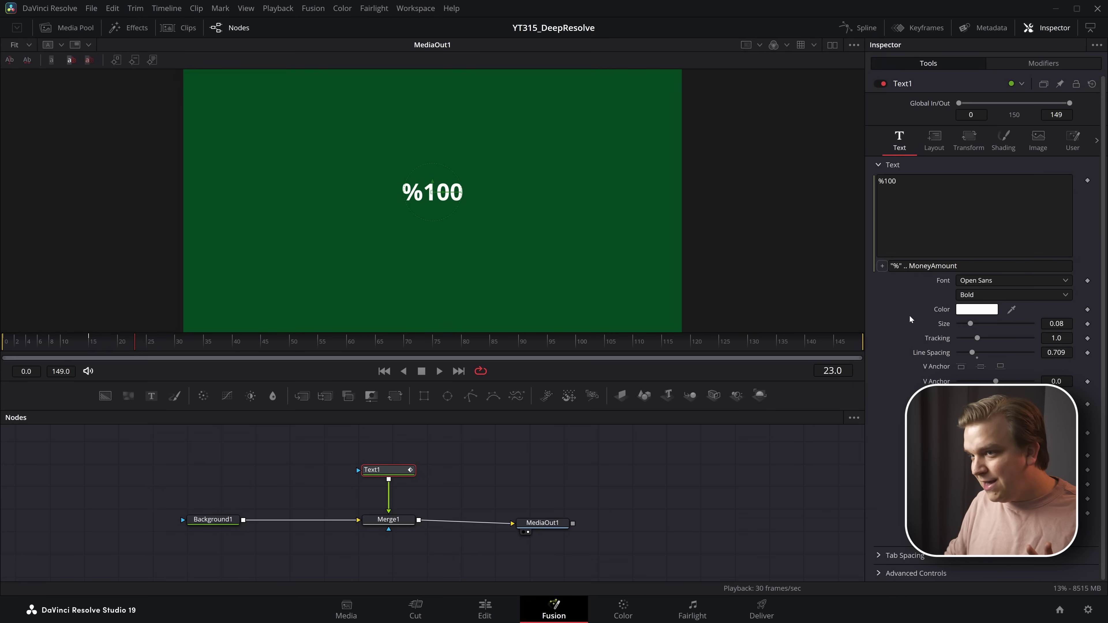
key("Home")
key("Right")
key("Delete")
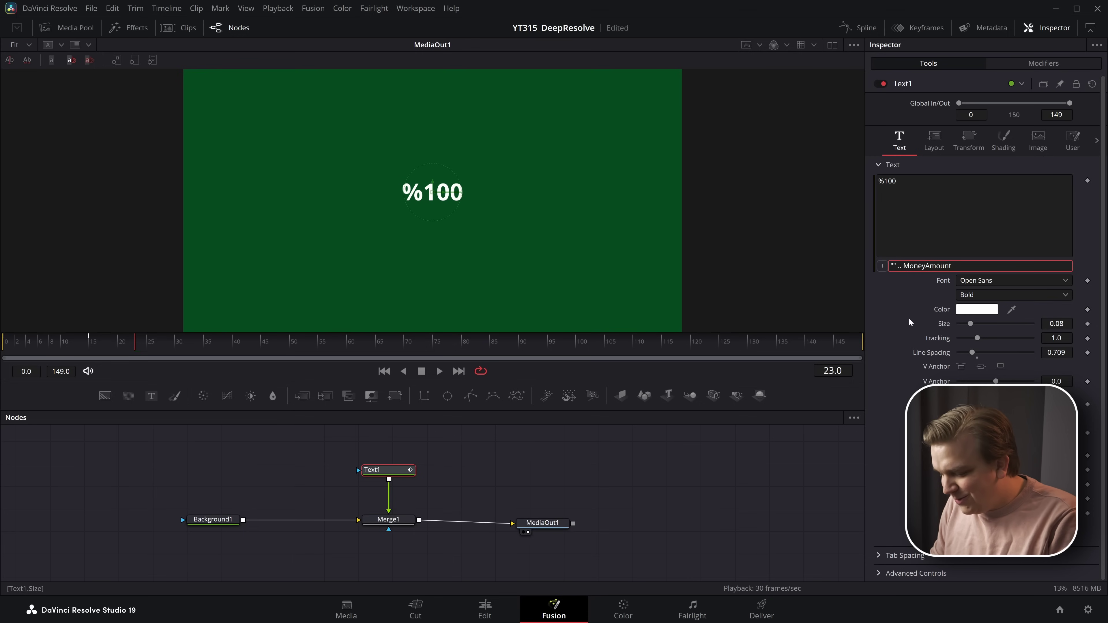
type("$")
key("Return")
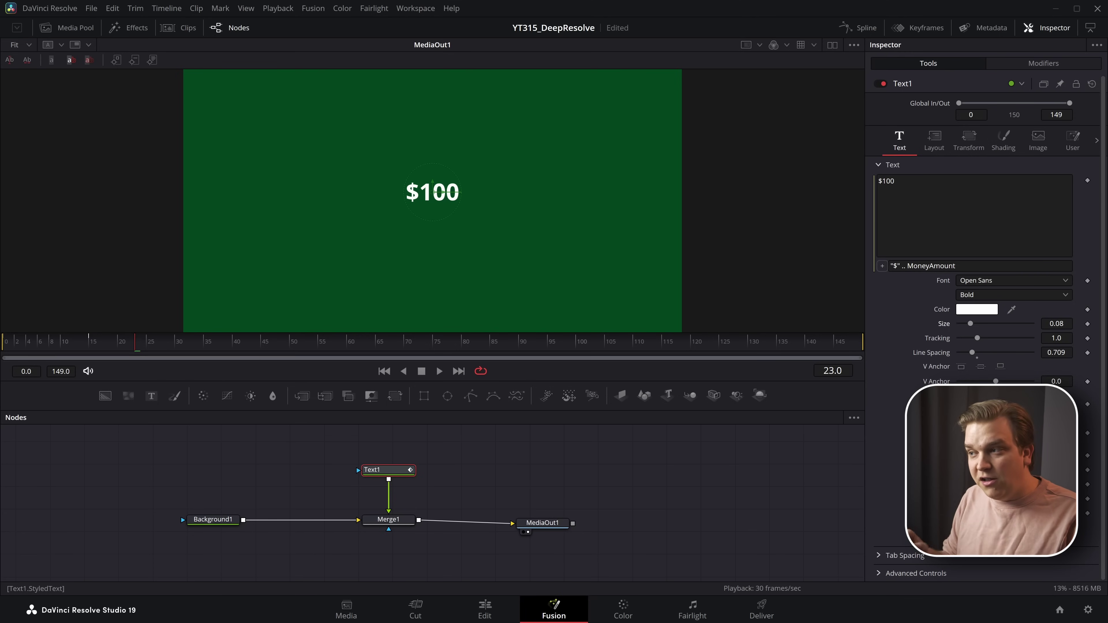
left_click(894, 266)
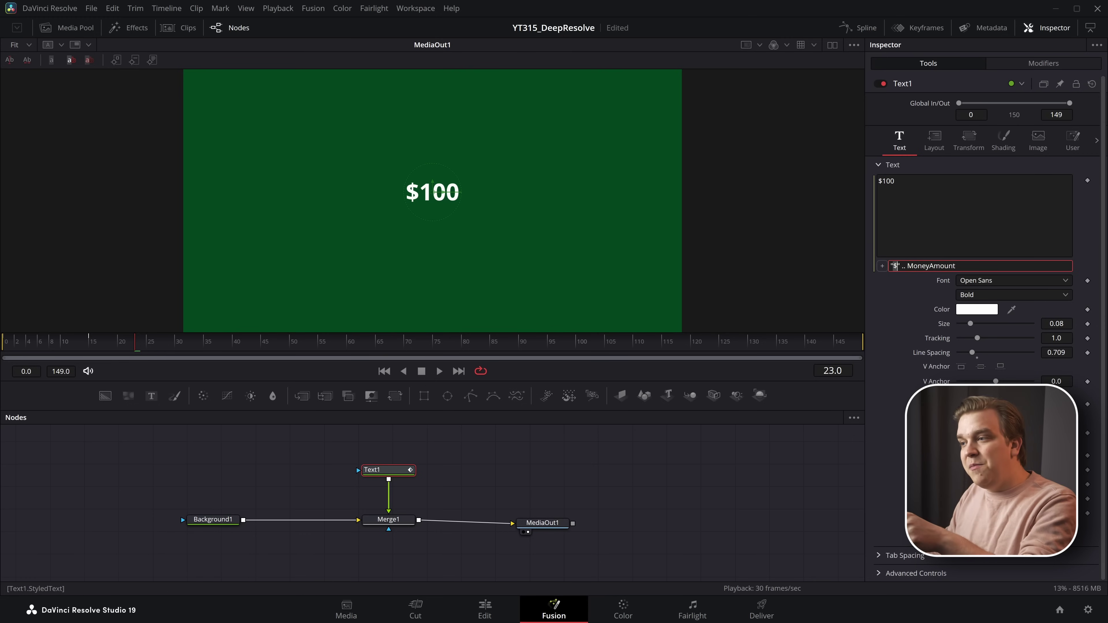
left_click(901, 266)
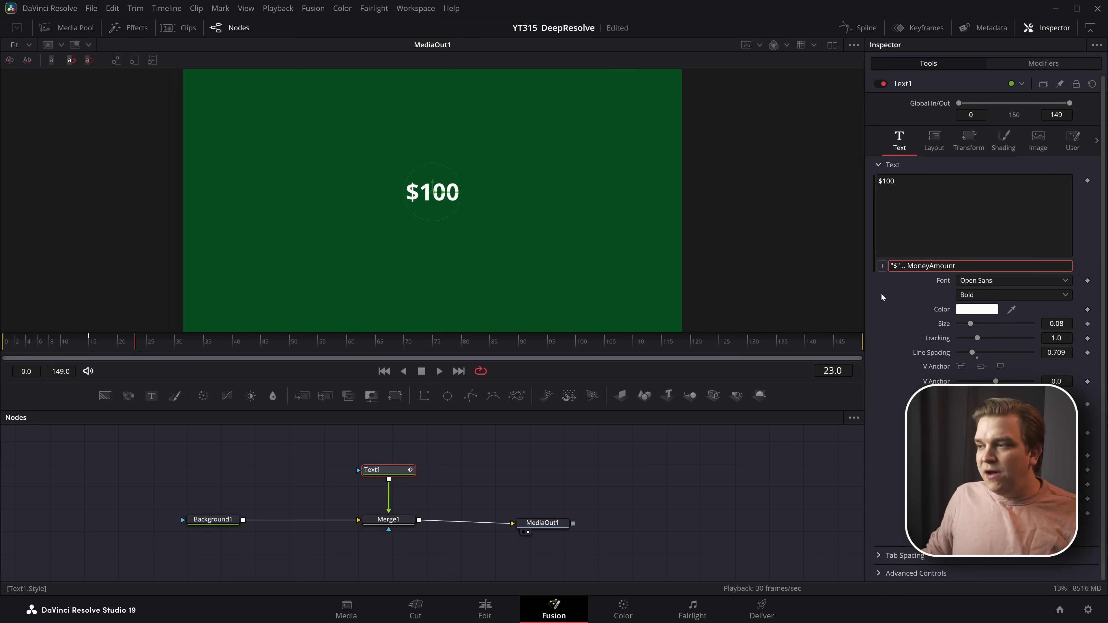
Append .. "tacos" after MoneyAmount in the text expression.
double_click(895, 266)
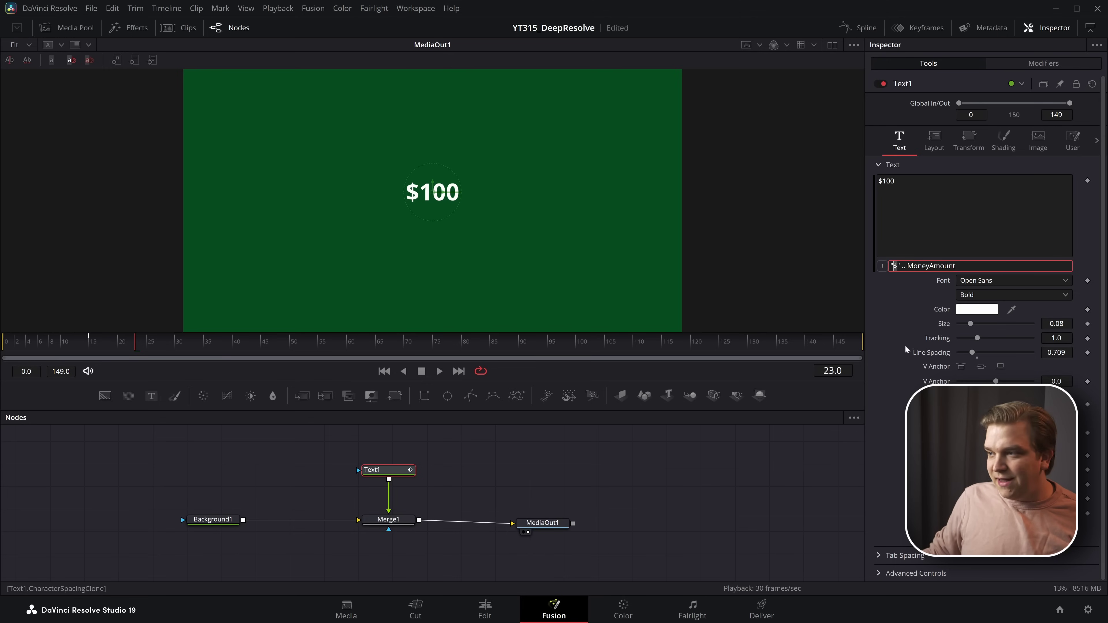
left_click(957, 265)
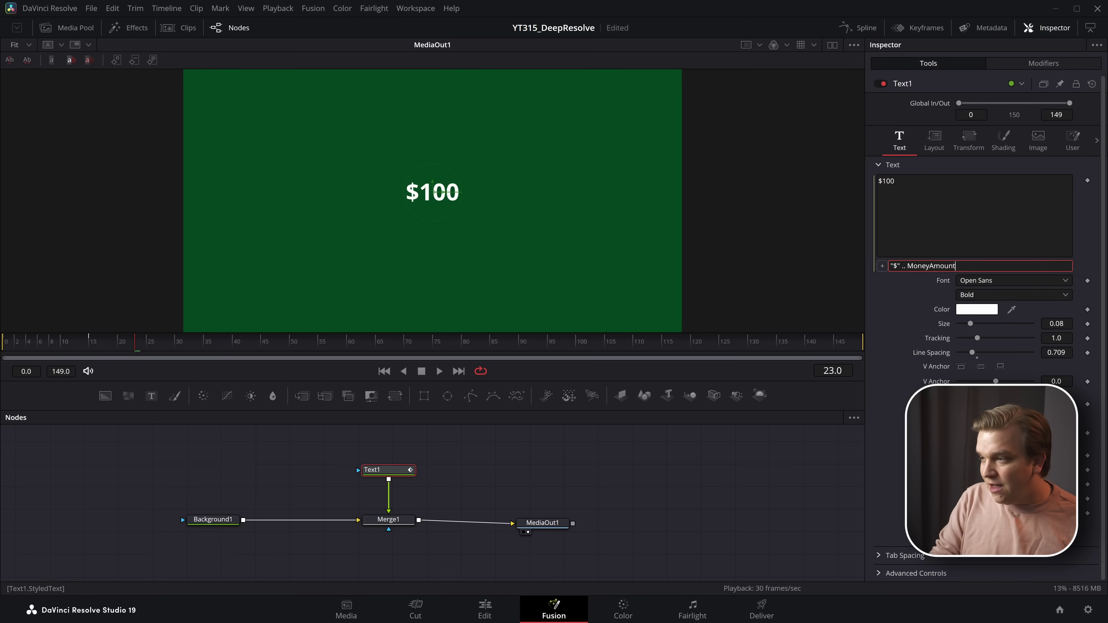
type(".. \"")
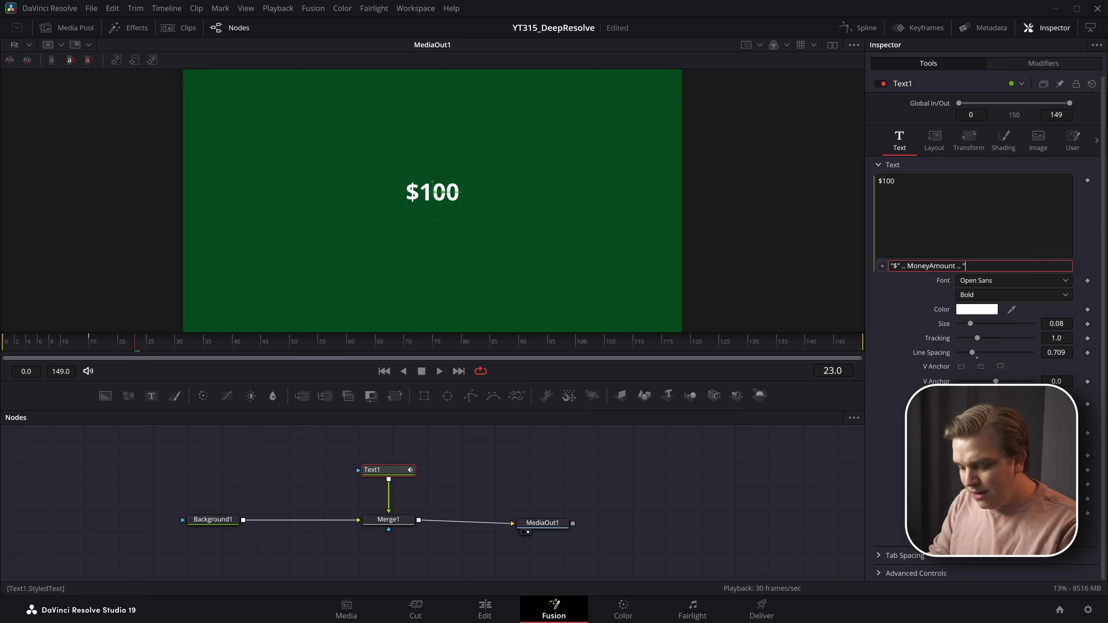
type("tacos\"")
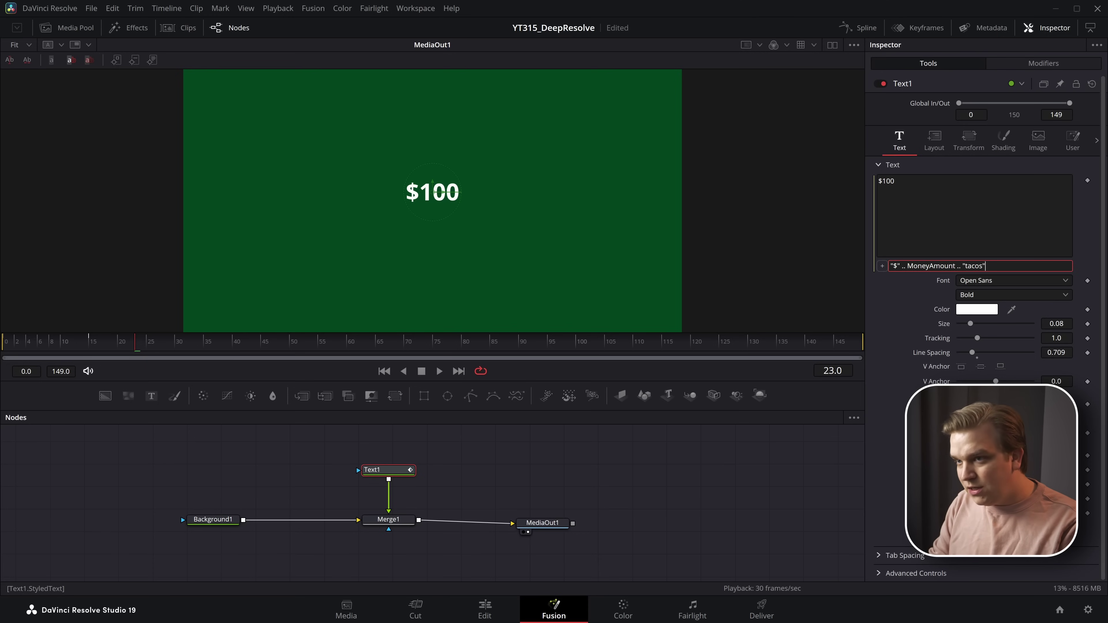
key("Return")
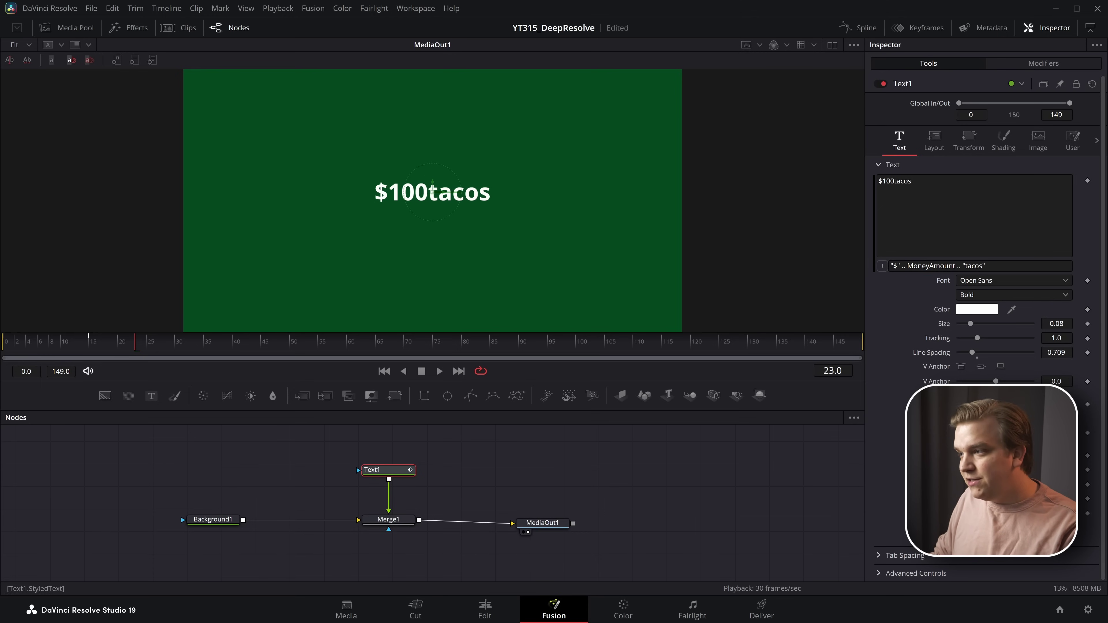
Fix the spacing and quotes before tacos so the title reads $100 tacos.
left_click(965, 265)
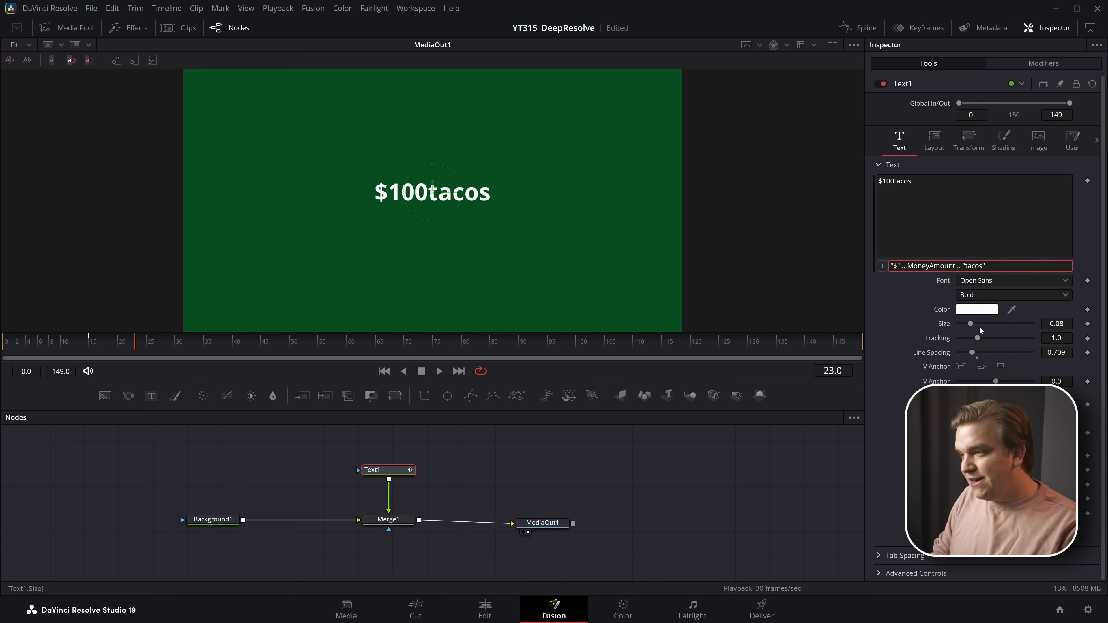
key("Return")
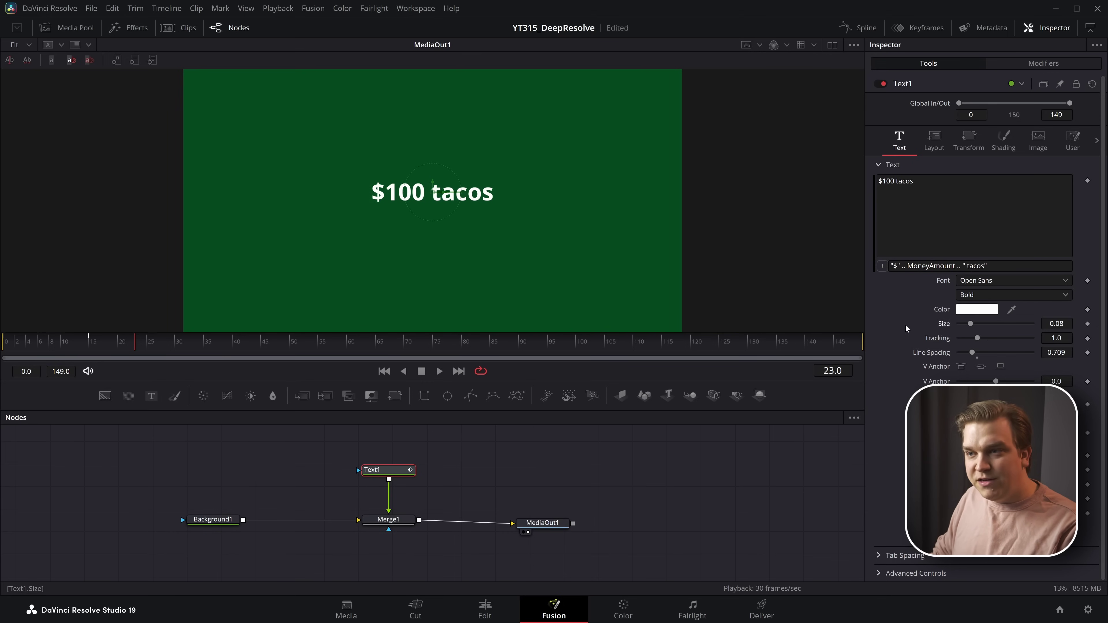
left_click(964, 265)
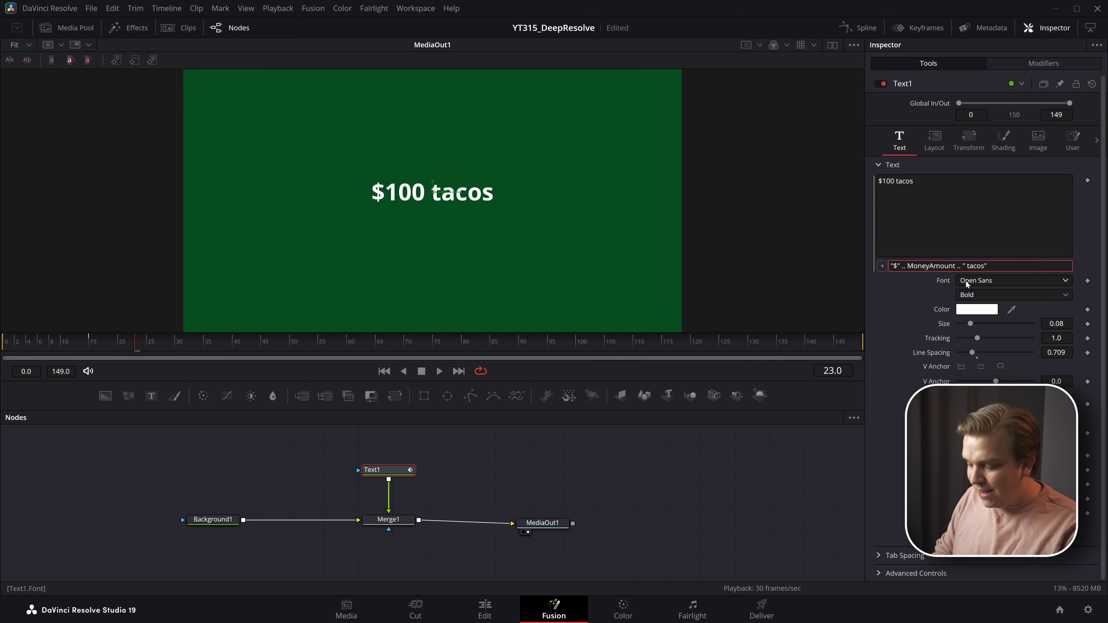
type("\" \"")
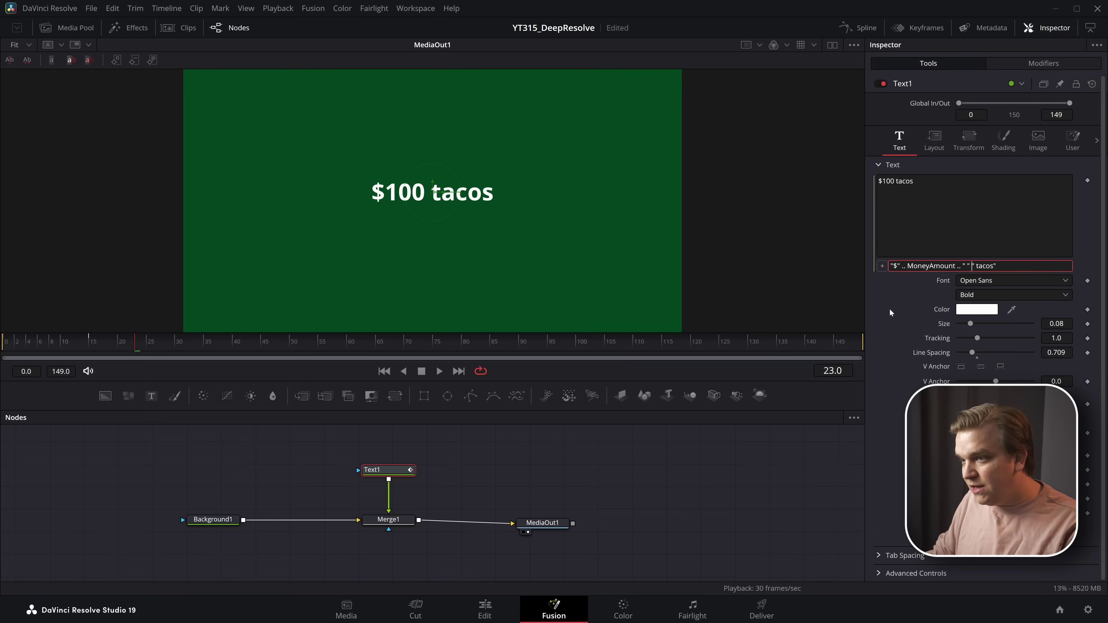
key("Return")
left_click(972, 266)
key("BackSpace")
key("BackSpace")
key("BackSpace")
key("BackSpace")
key("Return")
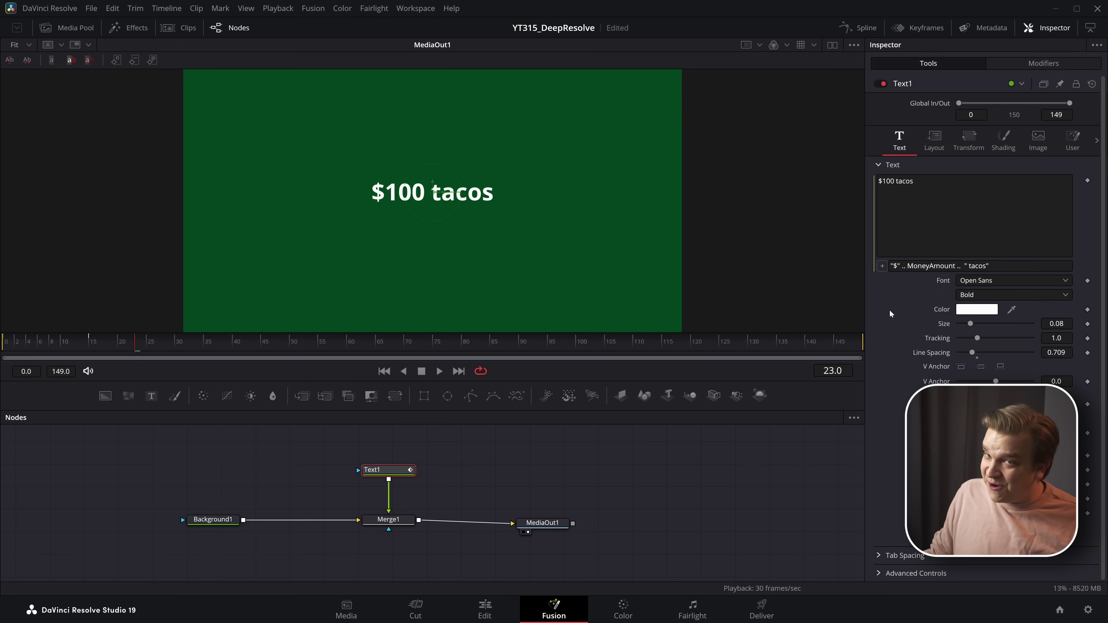
right_click(900, 83)
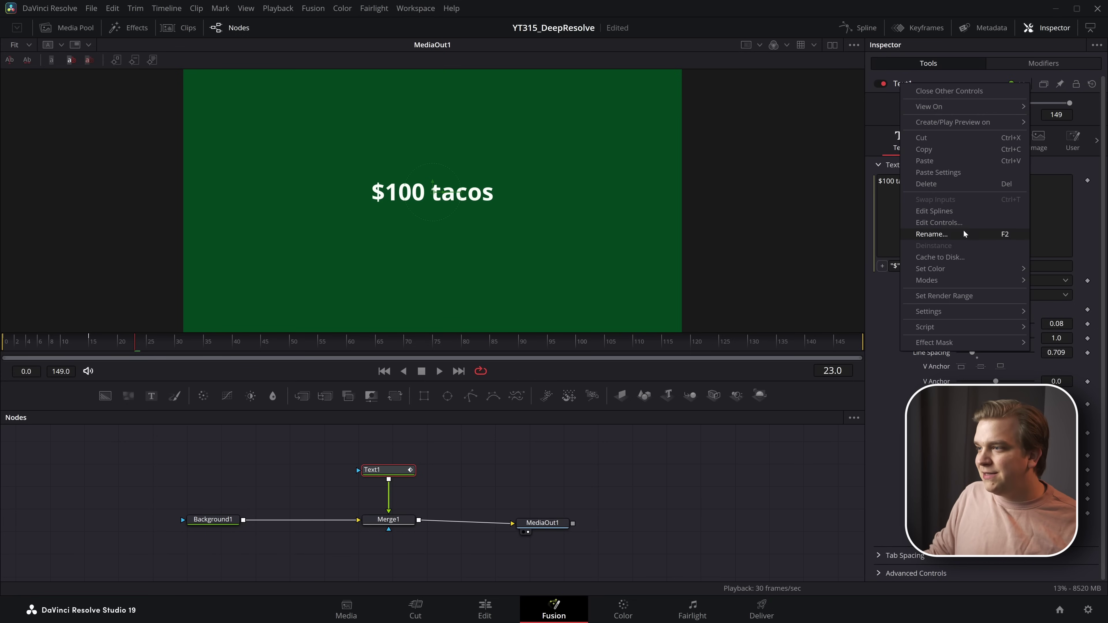
Set up a new Text control named Prefix using TextEditControl with 1 line.
left_click(937, 223)
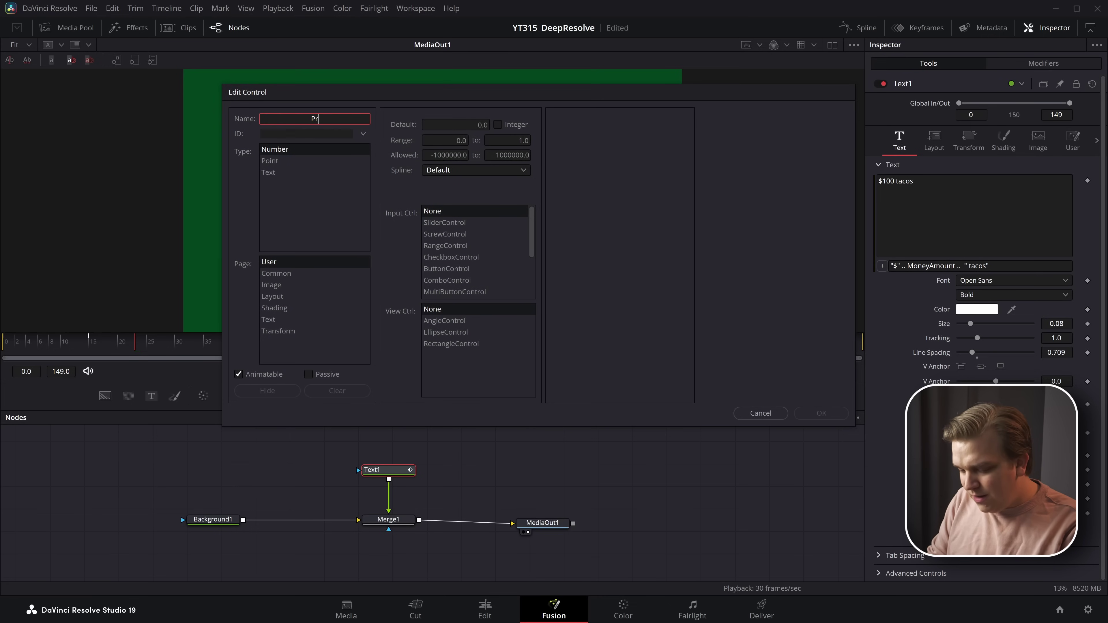
type("Prefix")
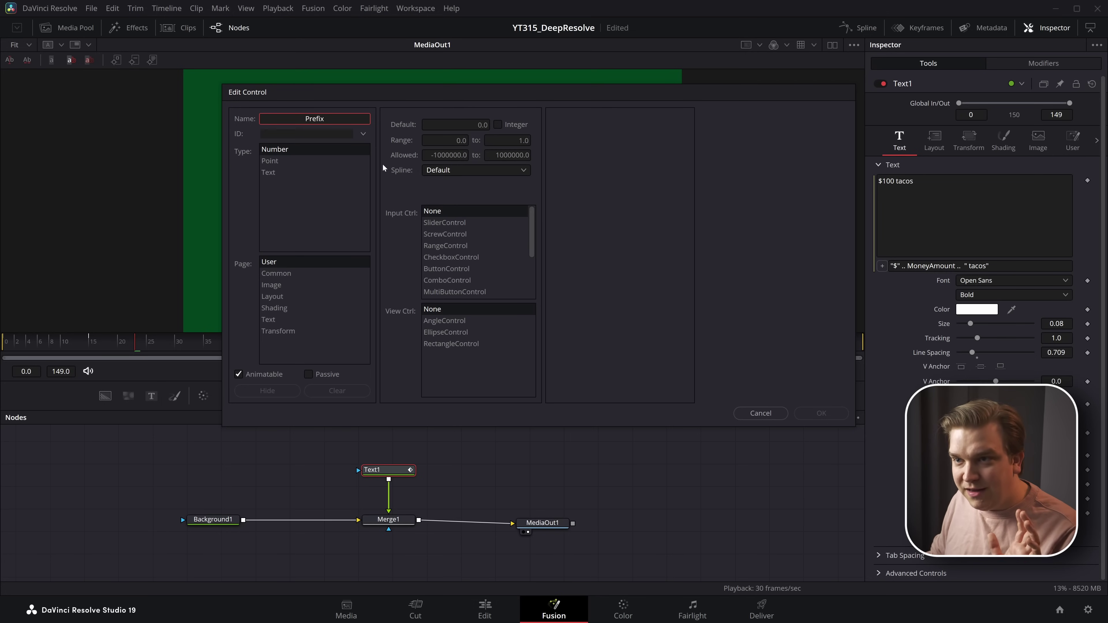
left_click(268, 174)
left_click(436, 224)
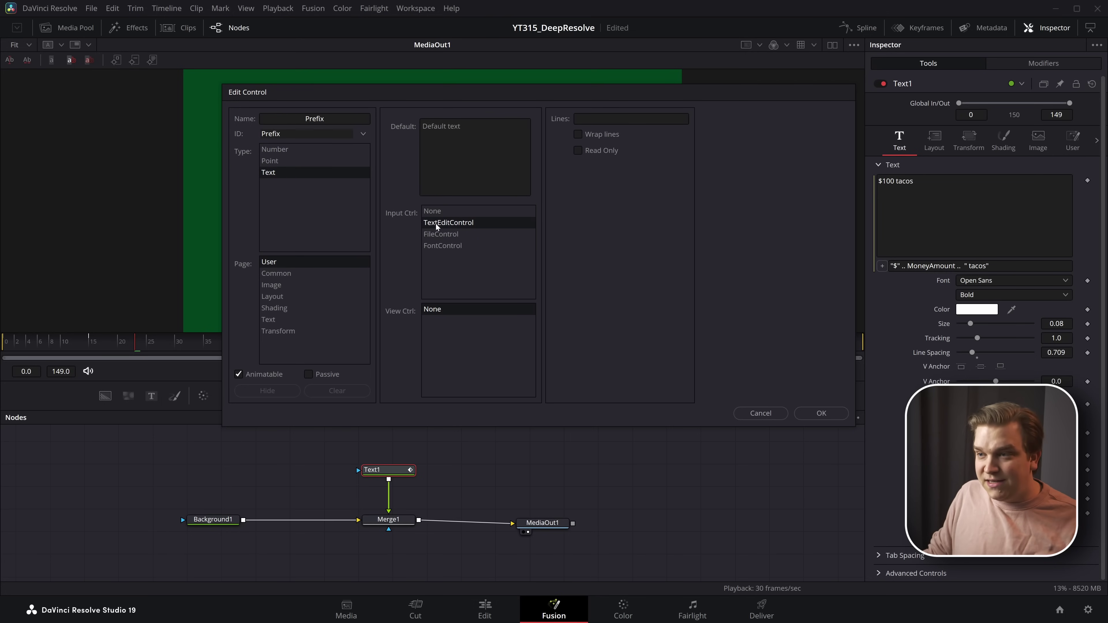
left_click(630, 119)
type("1")
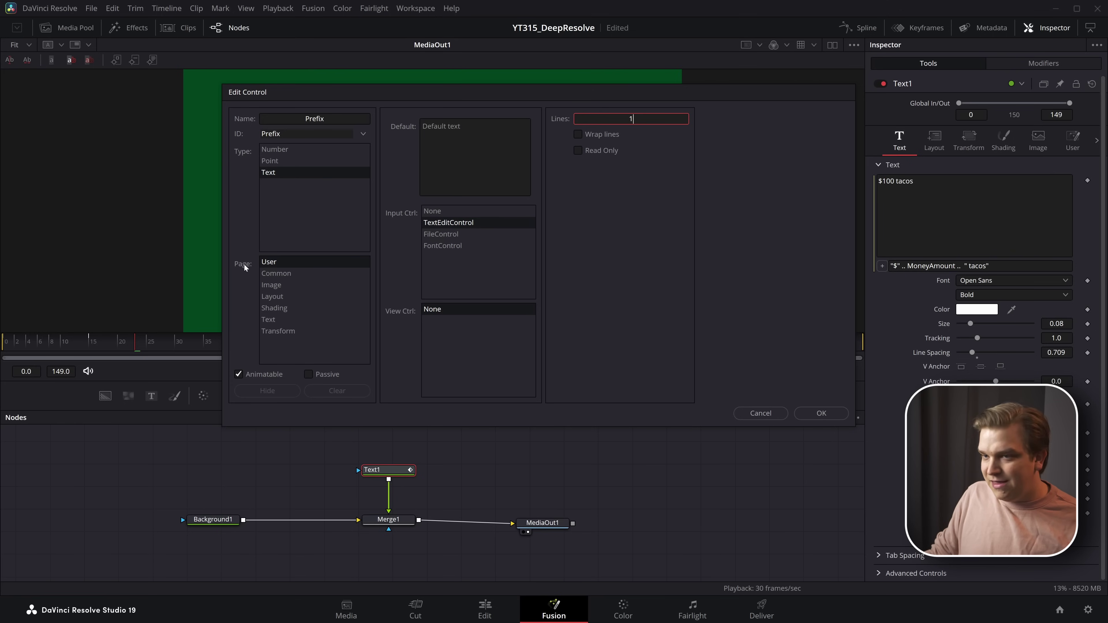
Create the Prefix control and enter $$ as its value.
left_click(821, 413)
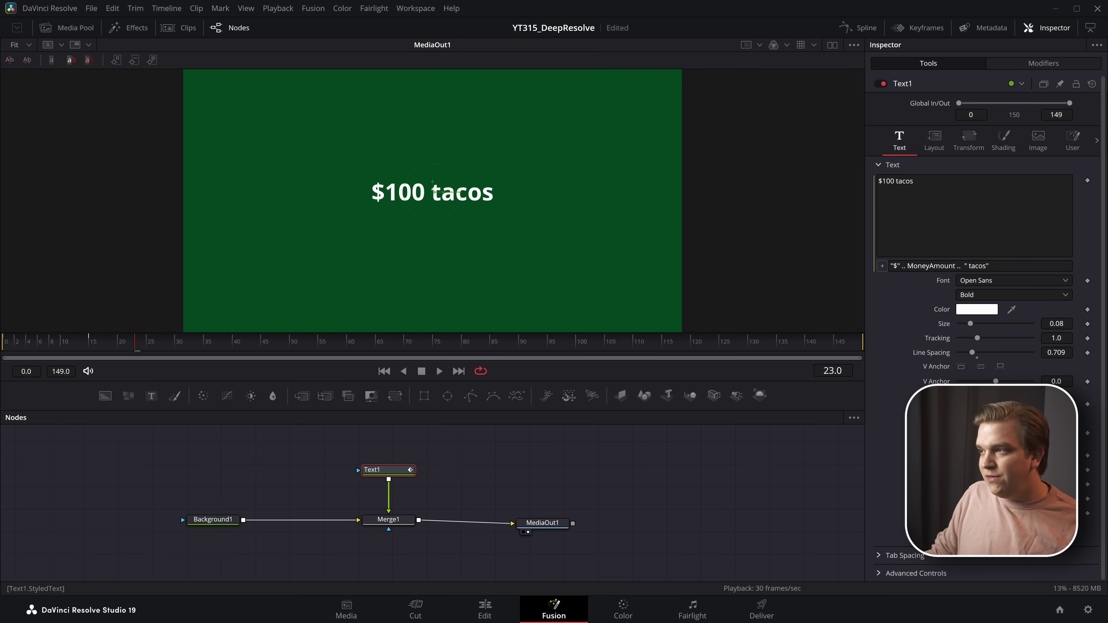
left_click(1075, 152)
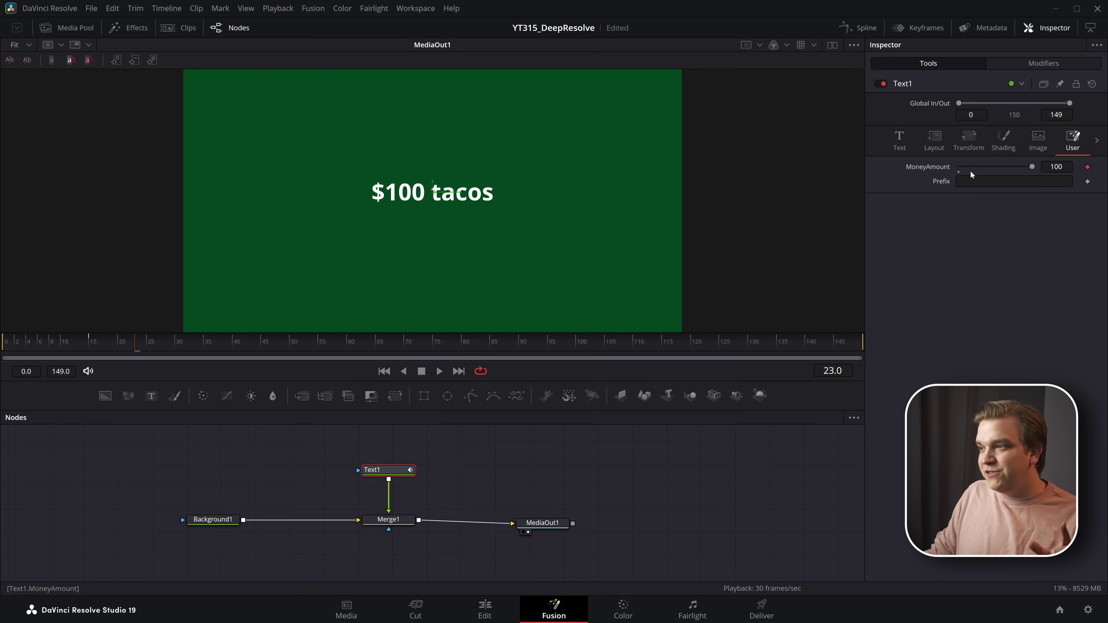
left_click(1012, 181)
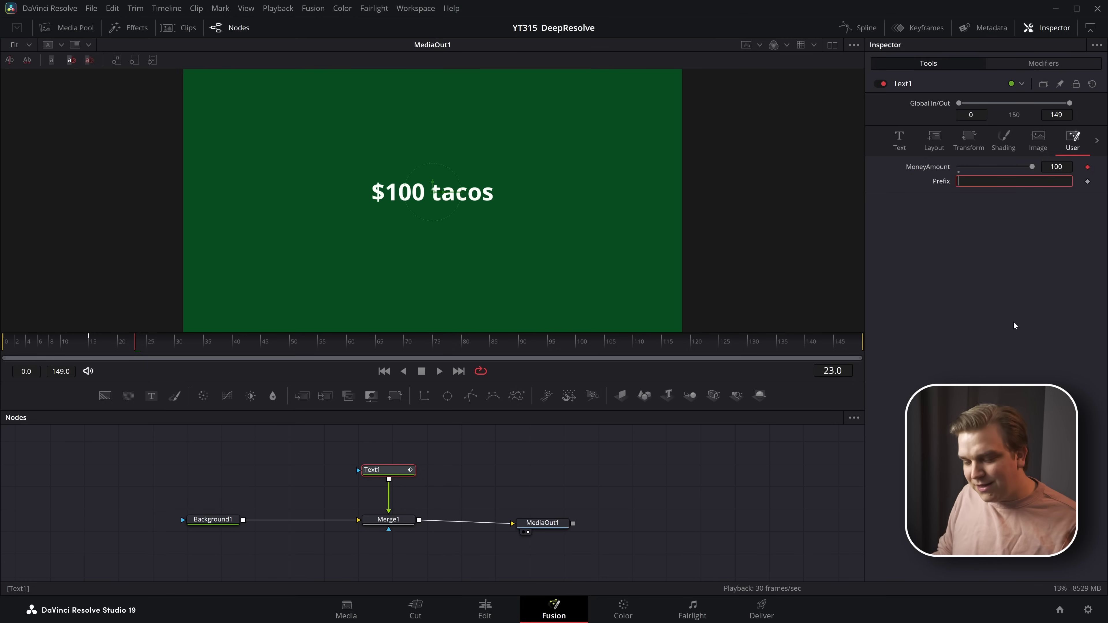
type("$$")
left_click(952, 293)
Replace the hard-coded $ in the text expression with Prefix.Value.
left_click(906, 150)
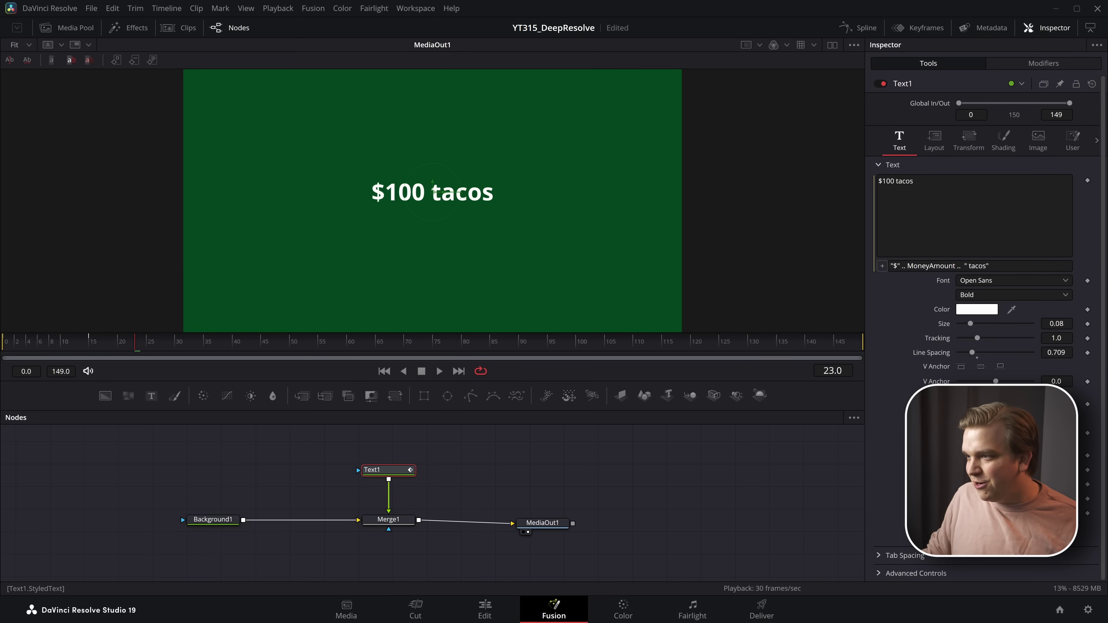
left_click(901, 266)
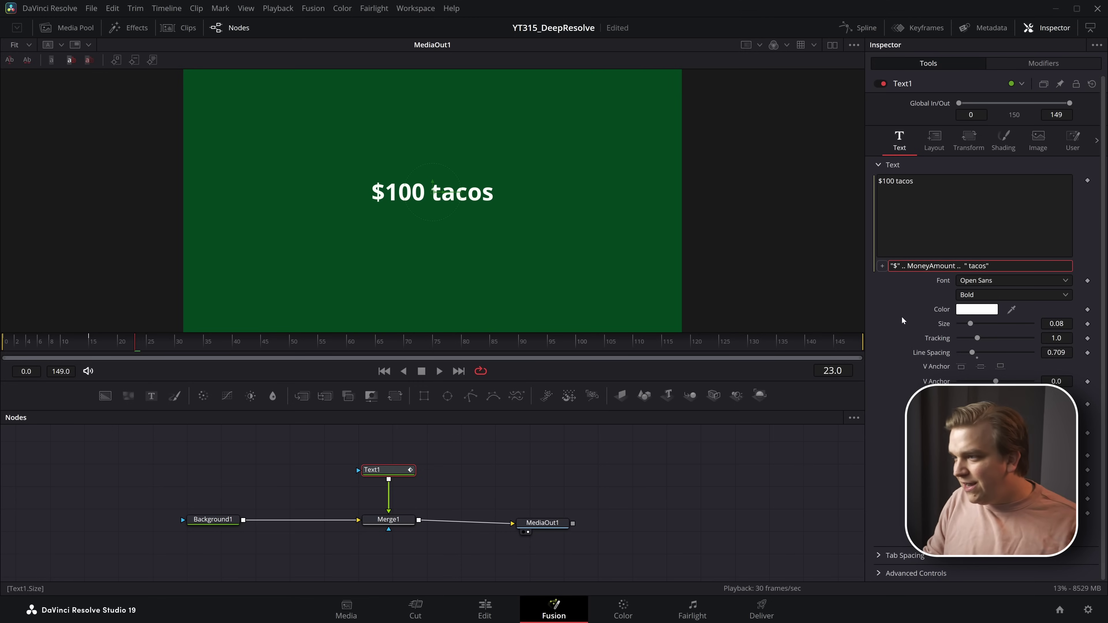
key("BackSpace")
key("BackSpace")
key("BackSpace")
key("BackSpace")
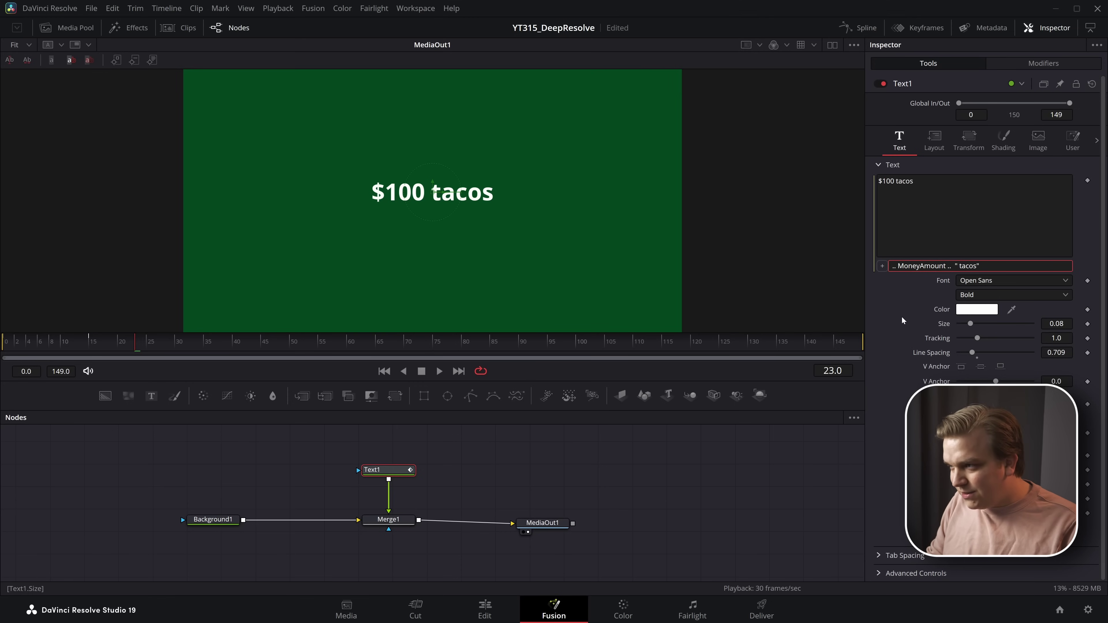
type("Prefix")
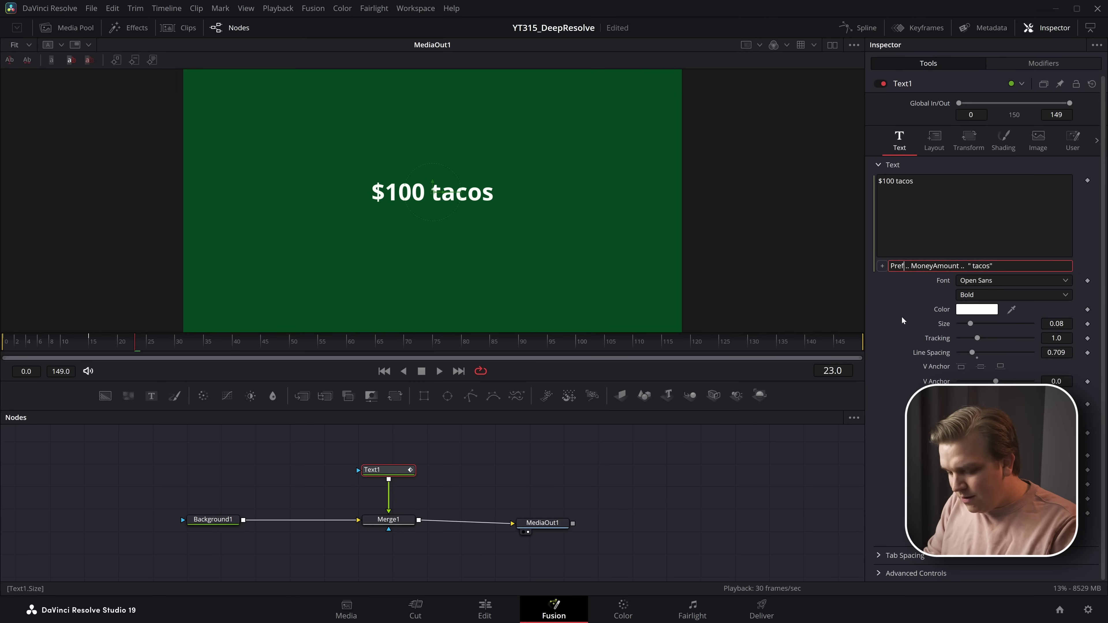
type(".Value")
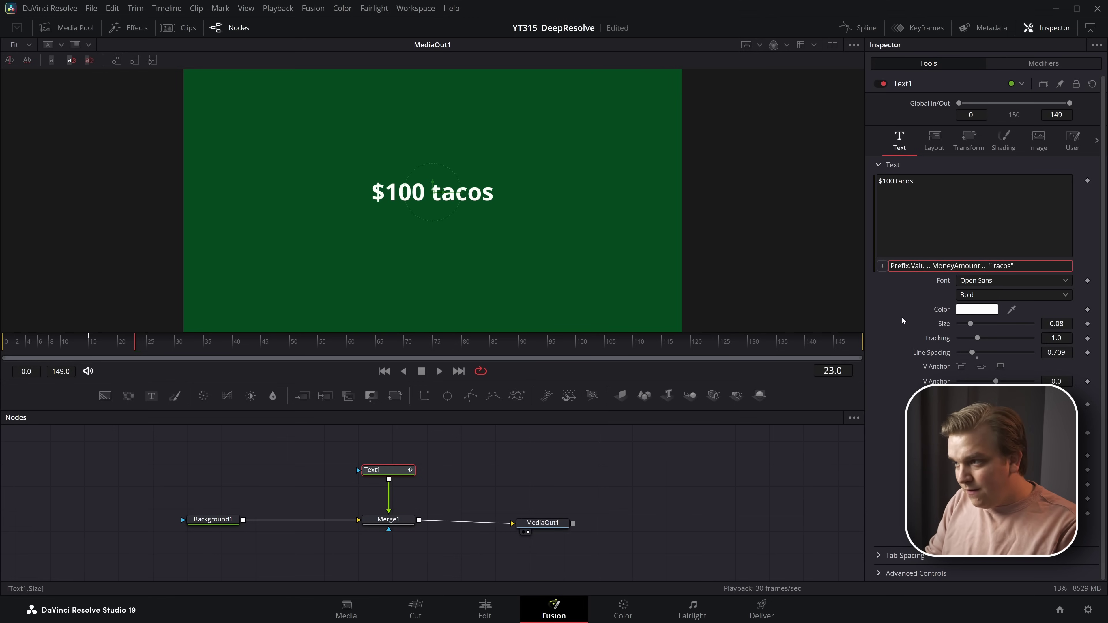
key("Return")
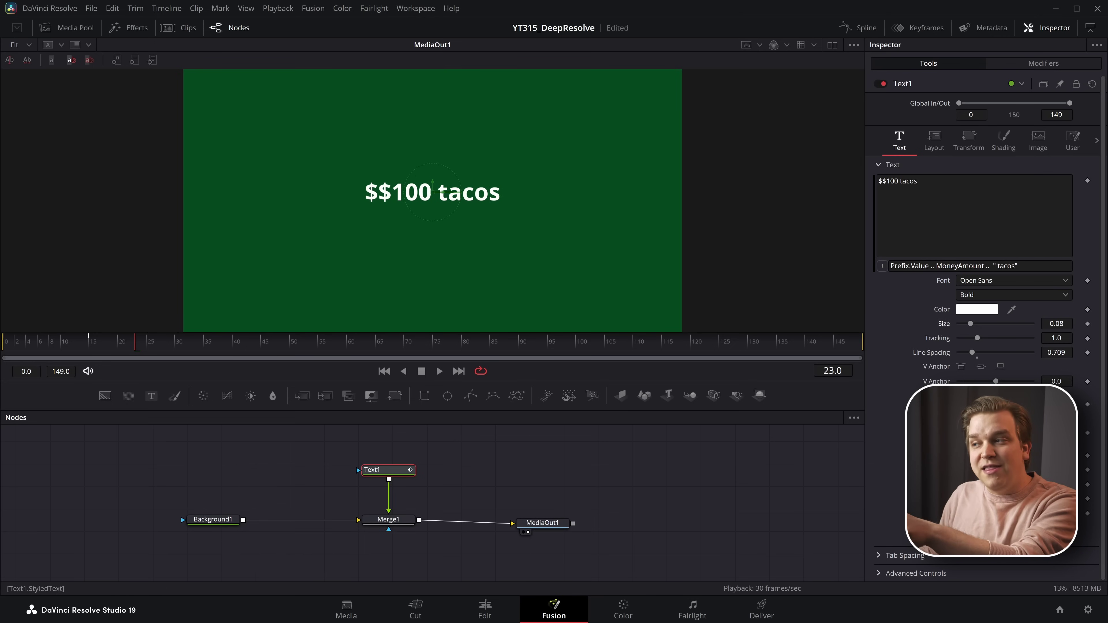
left_click_drag(911, 266, 925, 266)
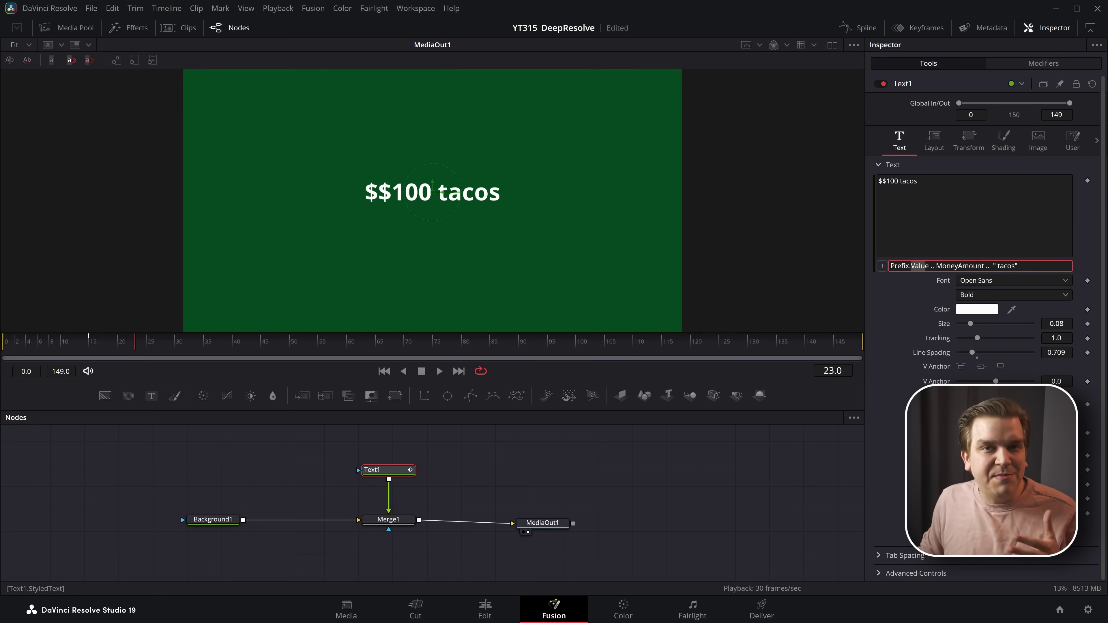
left_click_drag(941, 266, 974, 266)
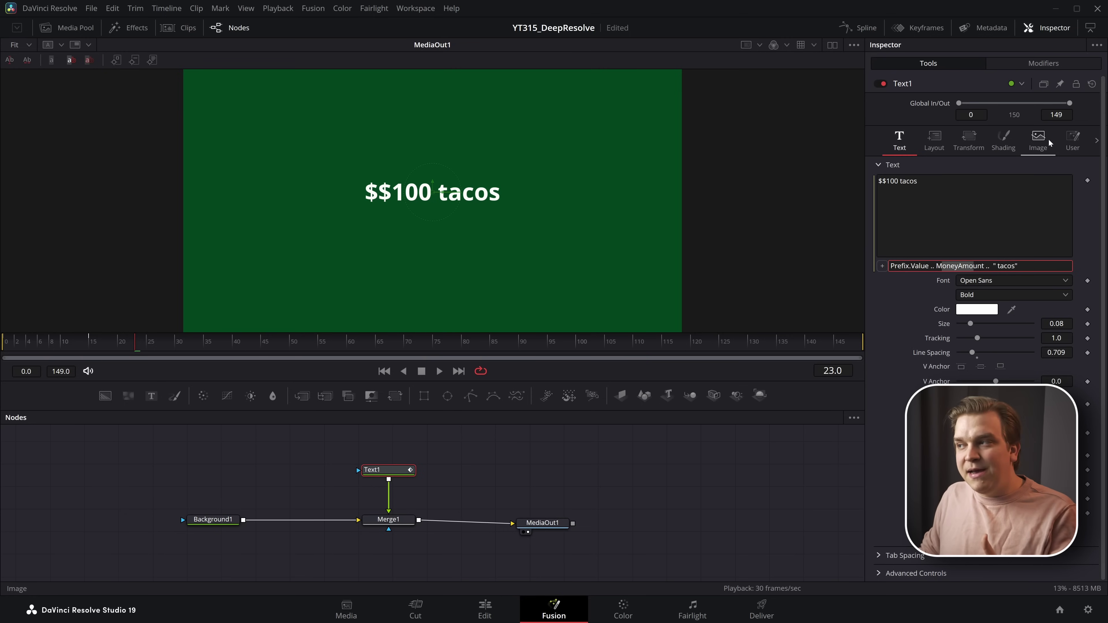
Trim the Prefix value from $$ to a single $ so the title reads $100 tacos.
left_click(1063, 135)
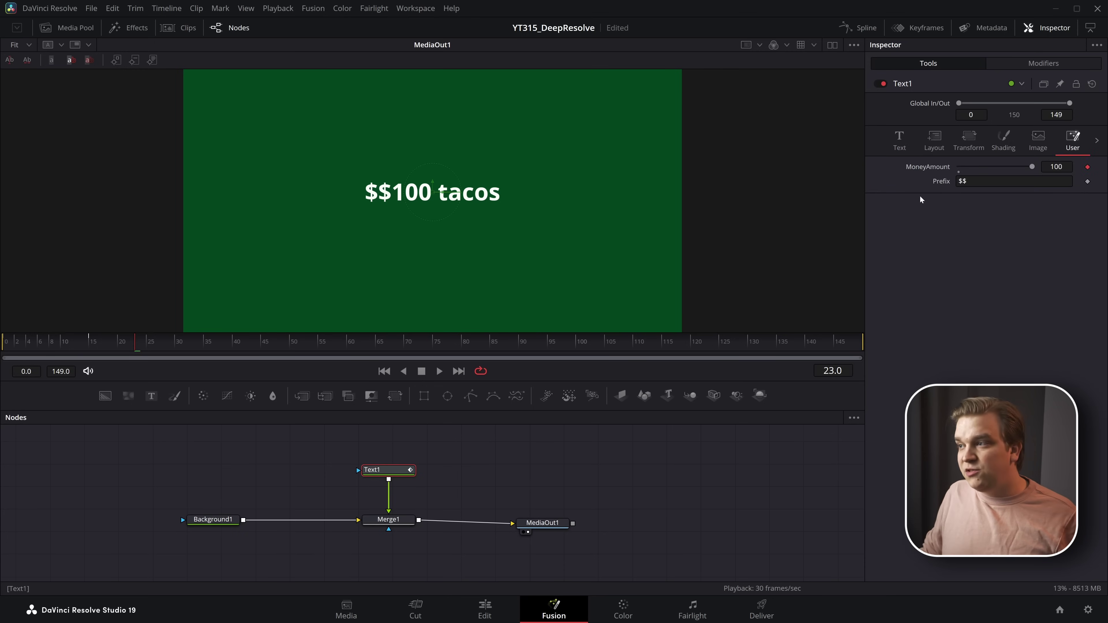
left_click(896, 142)
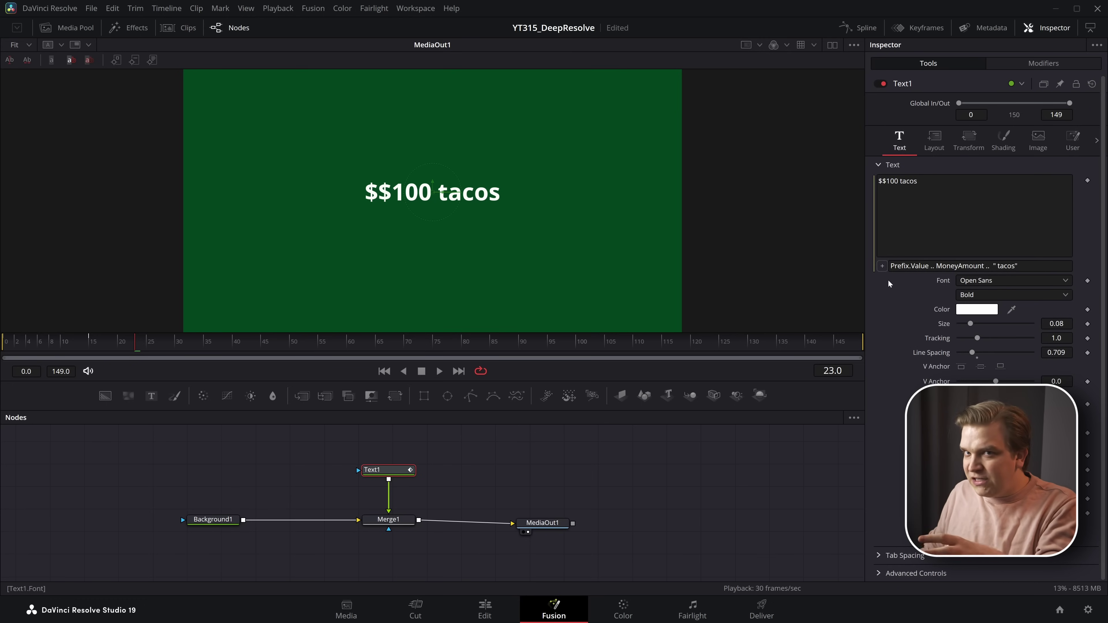
left_click(1038, 266)
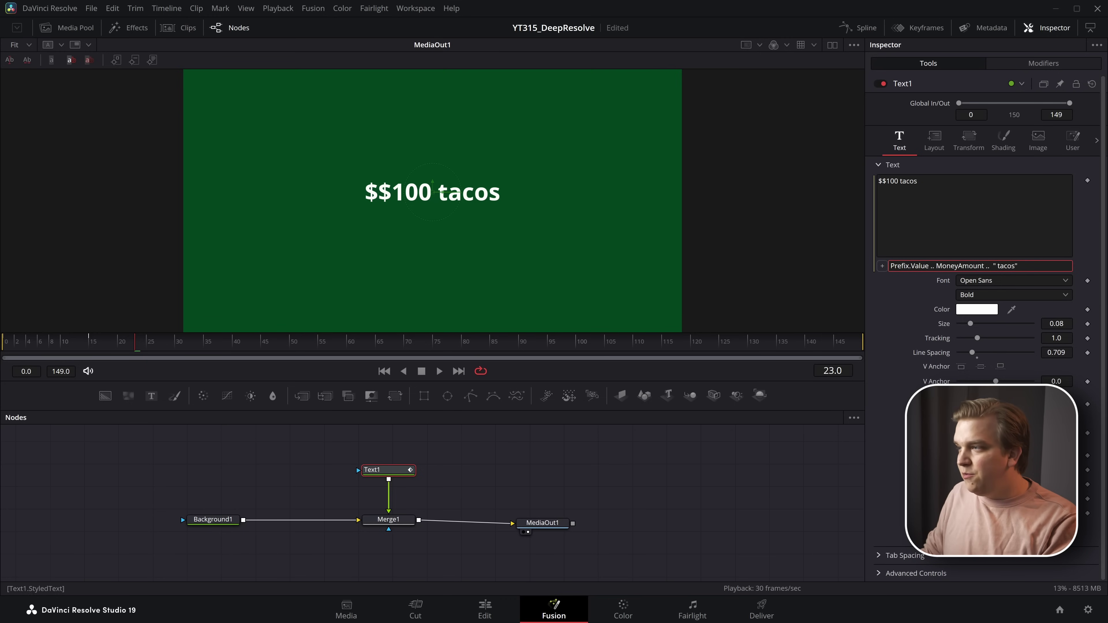
left_click(1073, 141)
left_click(1003, 181)
key("BackSpace")
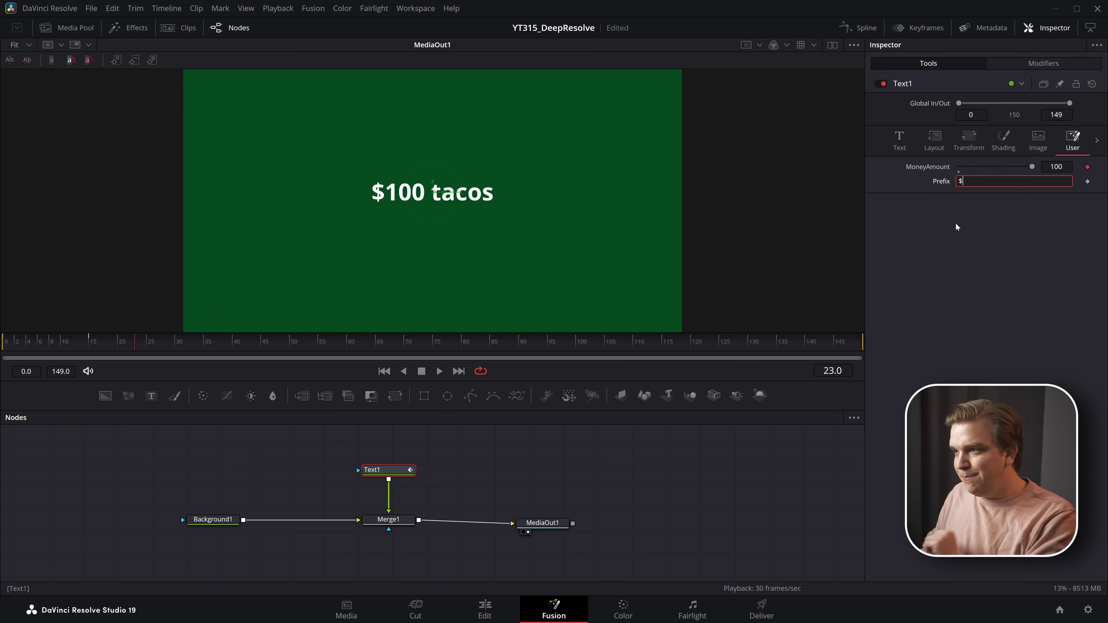
left_click(958, 226)
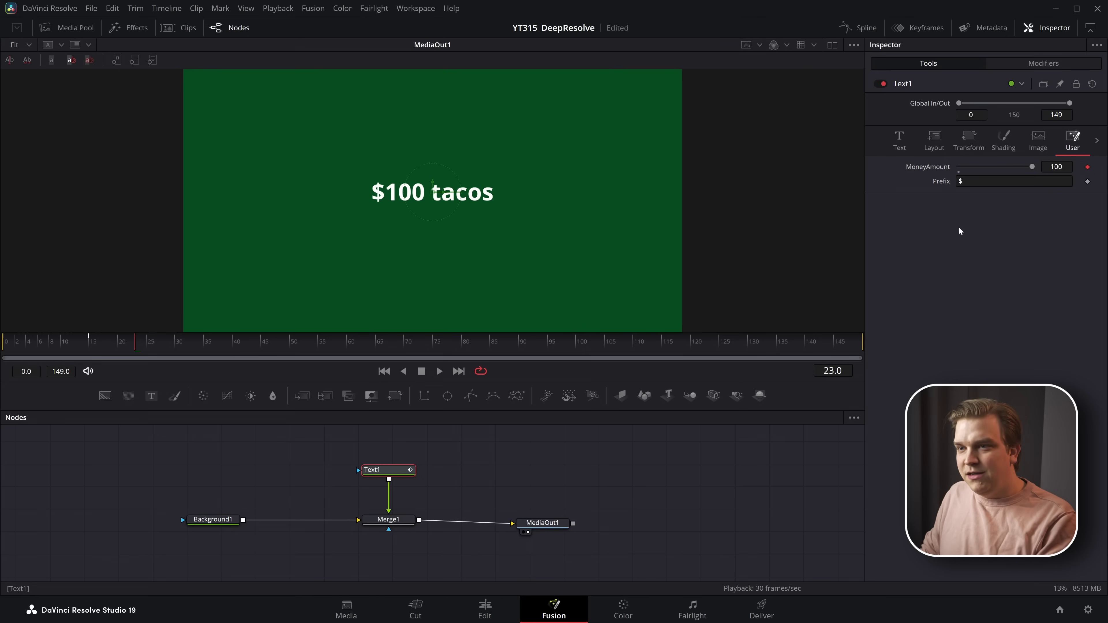
left_click(901, 140)
Add a Text control named Suffix with a TextEditControl input to Text1.
right_click(901, 83)
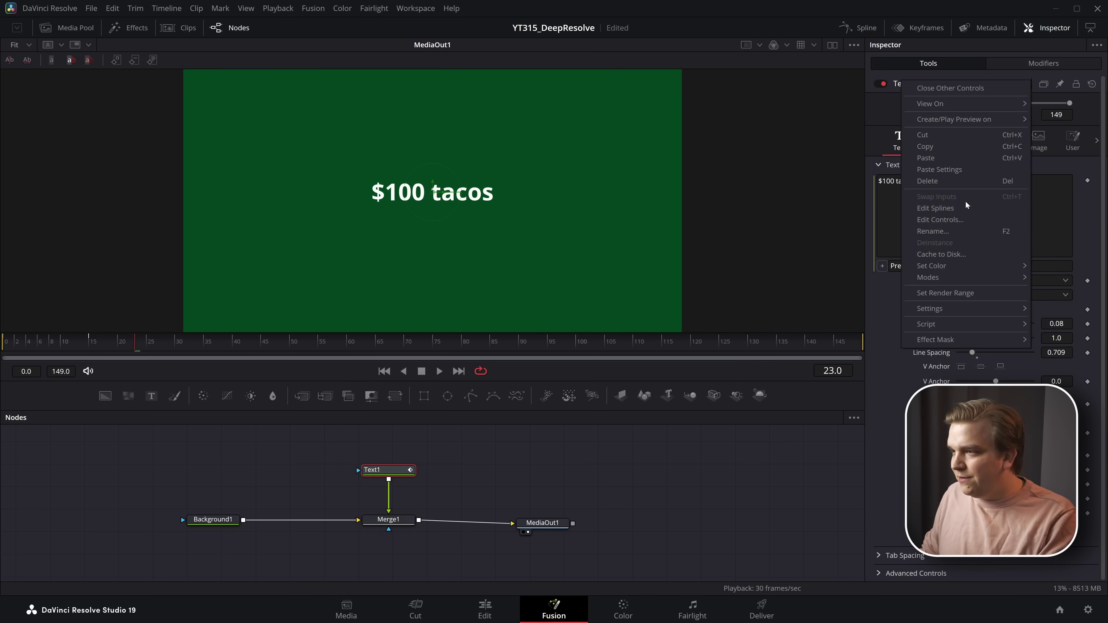
left_click(943, 222)
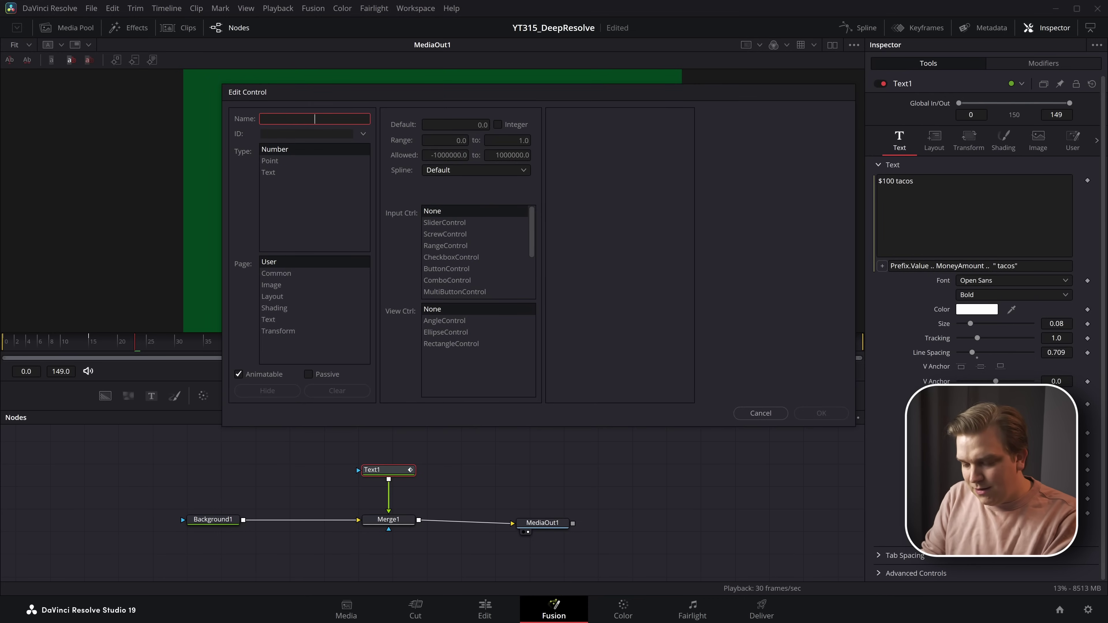
type("Suffix")
left_click(302, 172)
left_click(443, 224)
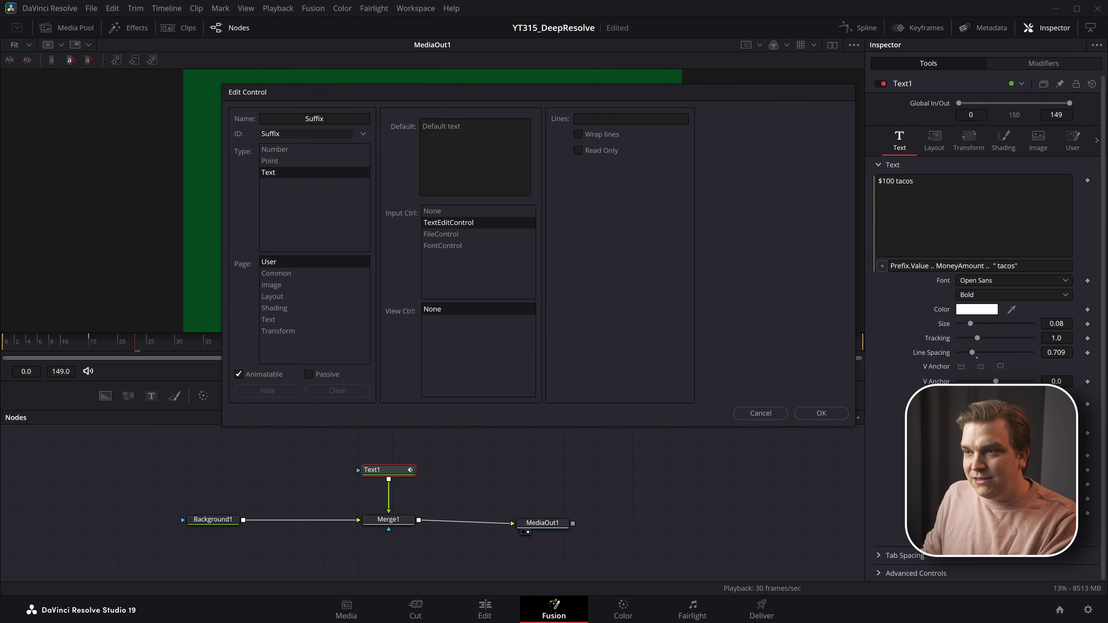
left_click(821, 413)
Enter tacos in the Suffix field and select the hard-coded tacos in the expression.
left_click(1065, 143)
left_click(1016, 195)
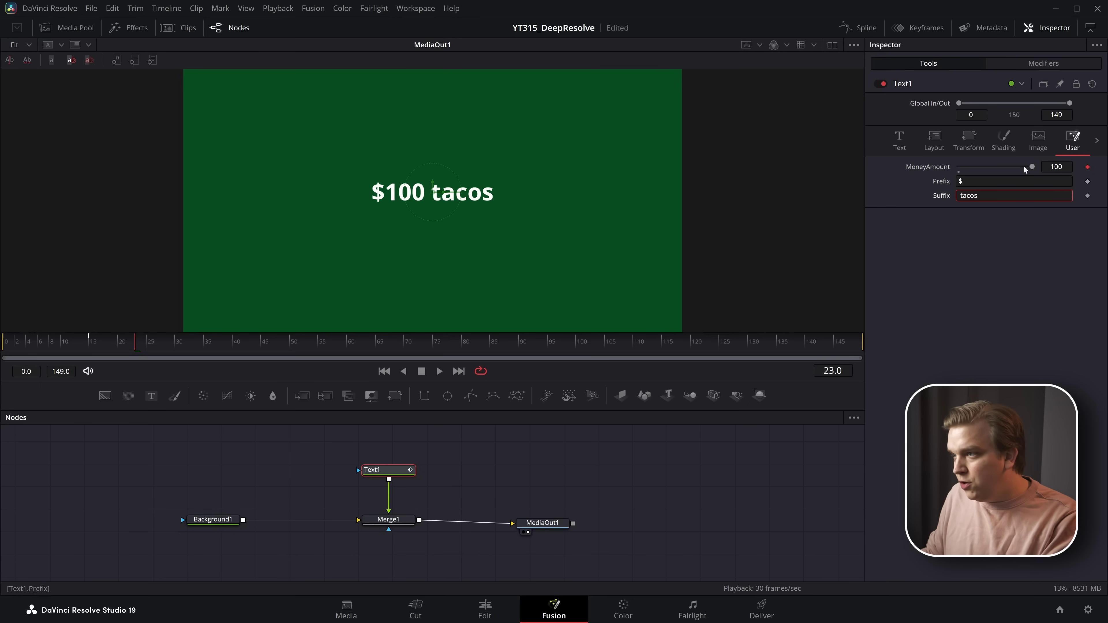
left_click(899, 139)
left_click(1038, 266)
key("shift+Left")
key("shift+Left")
key("shift+Left")
key("shift+Left")
key("shift+Left")
key("shift+Left")
Swap the hard-coded " tacos" for .. Suffix.Value in the expression, keeping $100 tacos.
key("BackSpace")
key("BackSpace")
key("BackSpace")
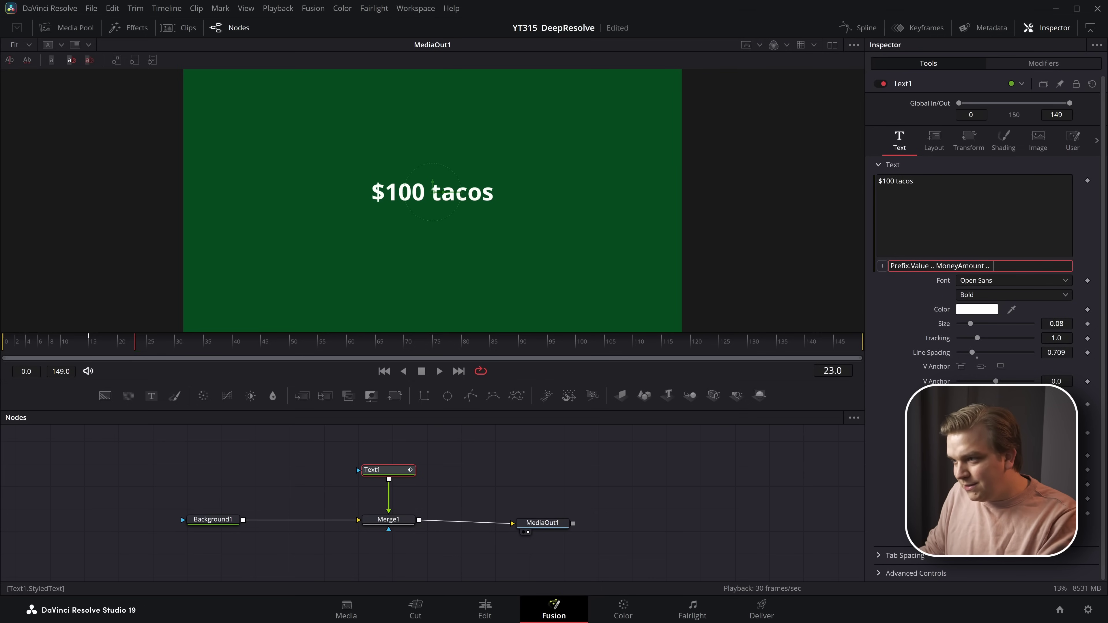
key("Return")
left_click(999, 266)
left_click(1056, 324)
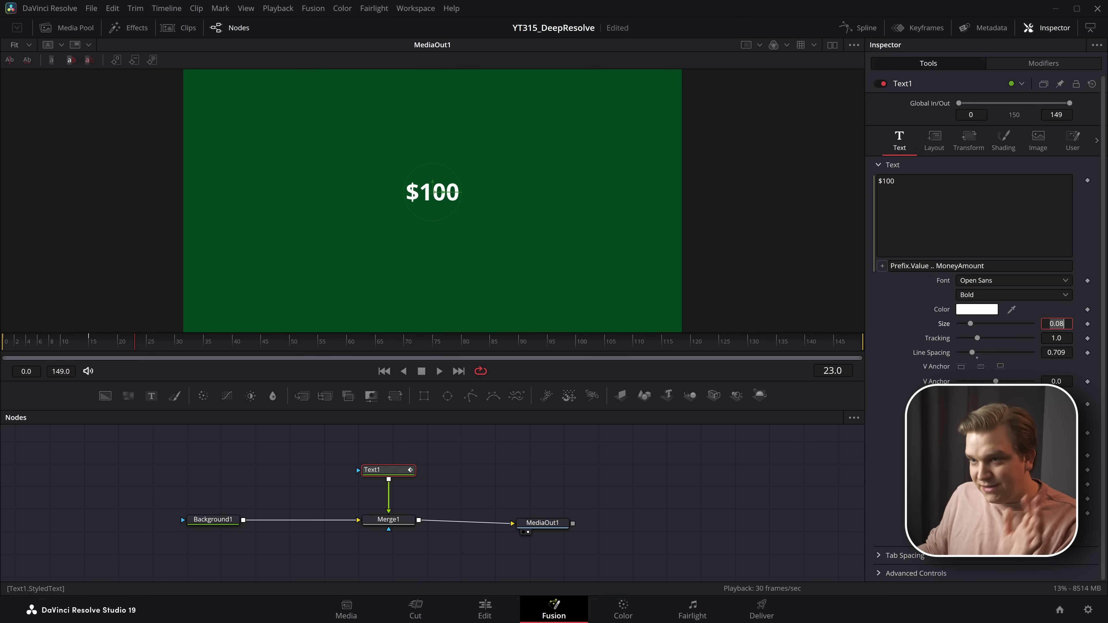
left_click(986, 266)
type(".. Suff")
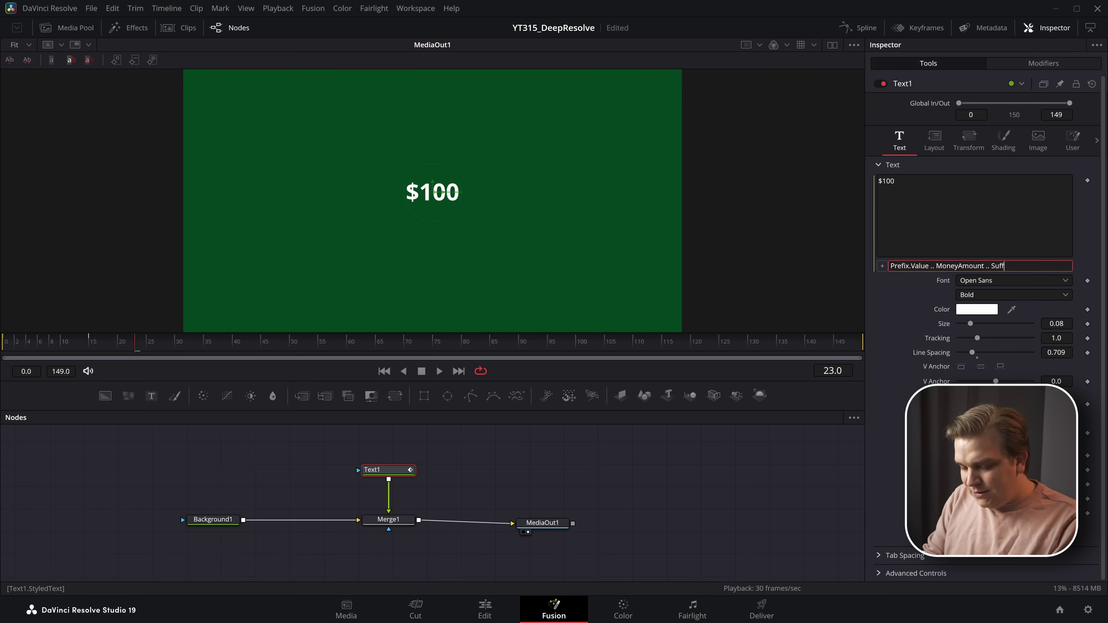
type("ix.Value")
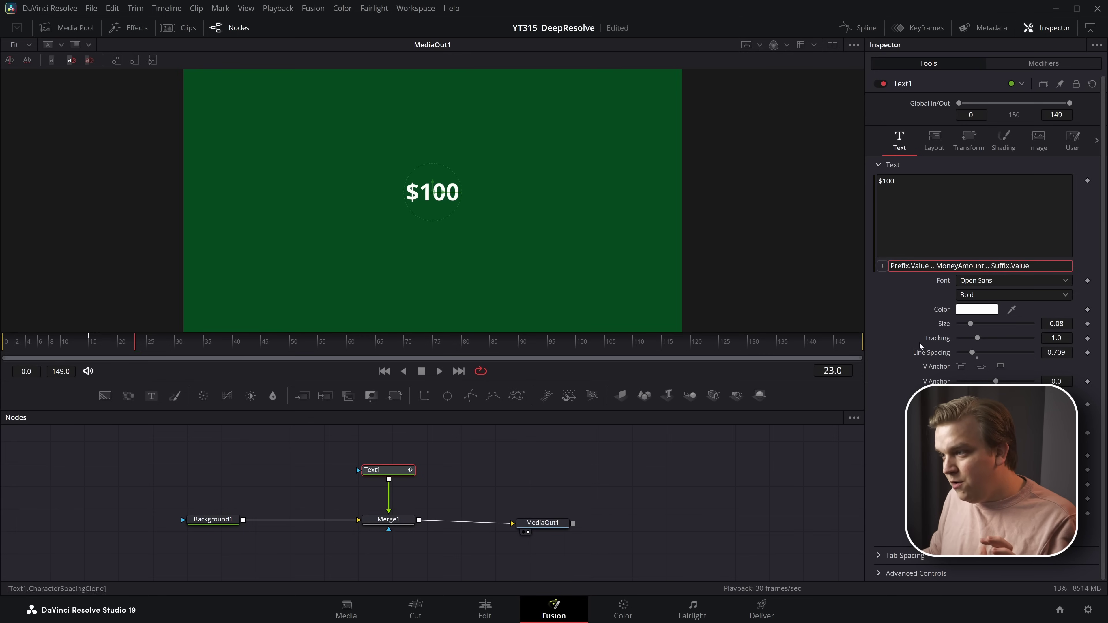
left_click(911, 318)
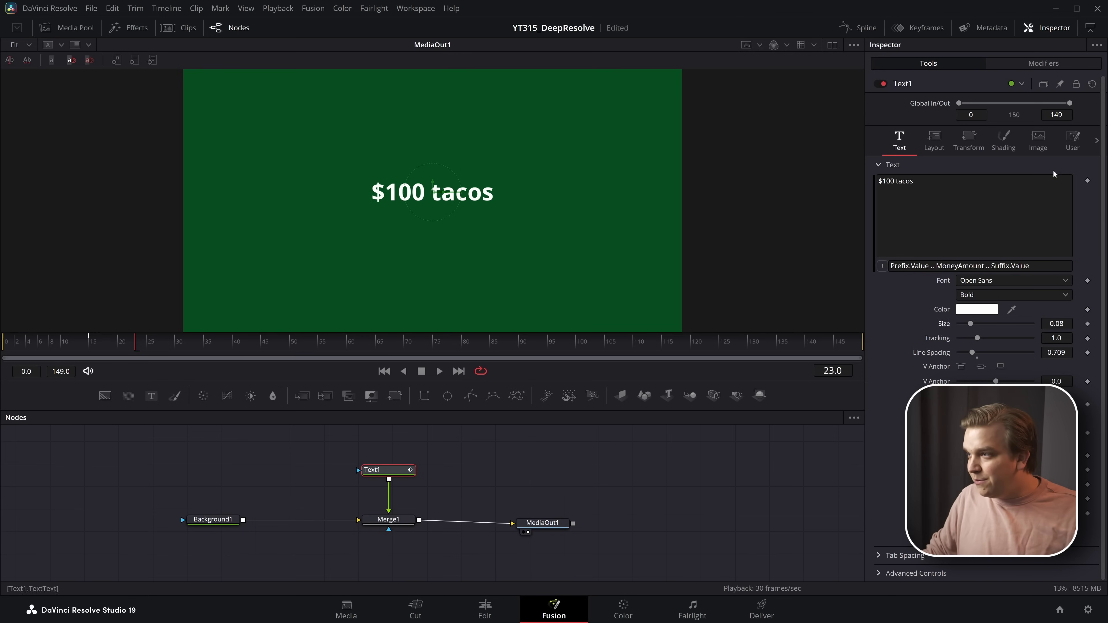
left_click(1074, 142)
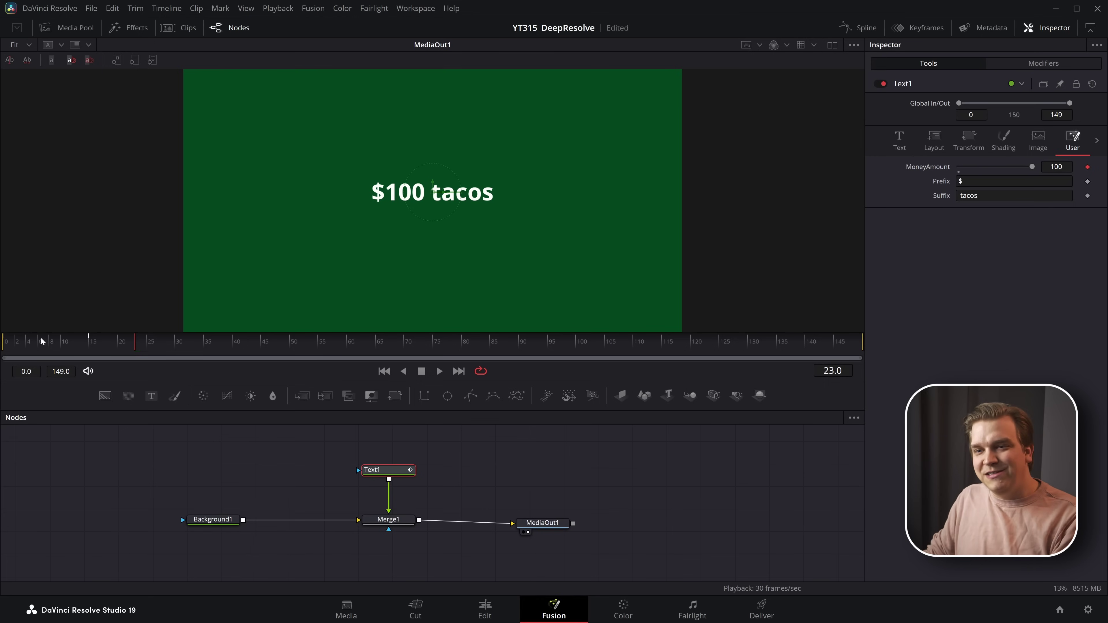
Play the comp from frame 0, with Text1 deselected, to watch the title count from $0 to $100 tacos.
left_click_drag(26, 343, 4, 344)
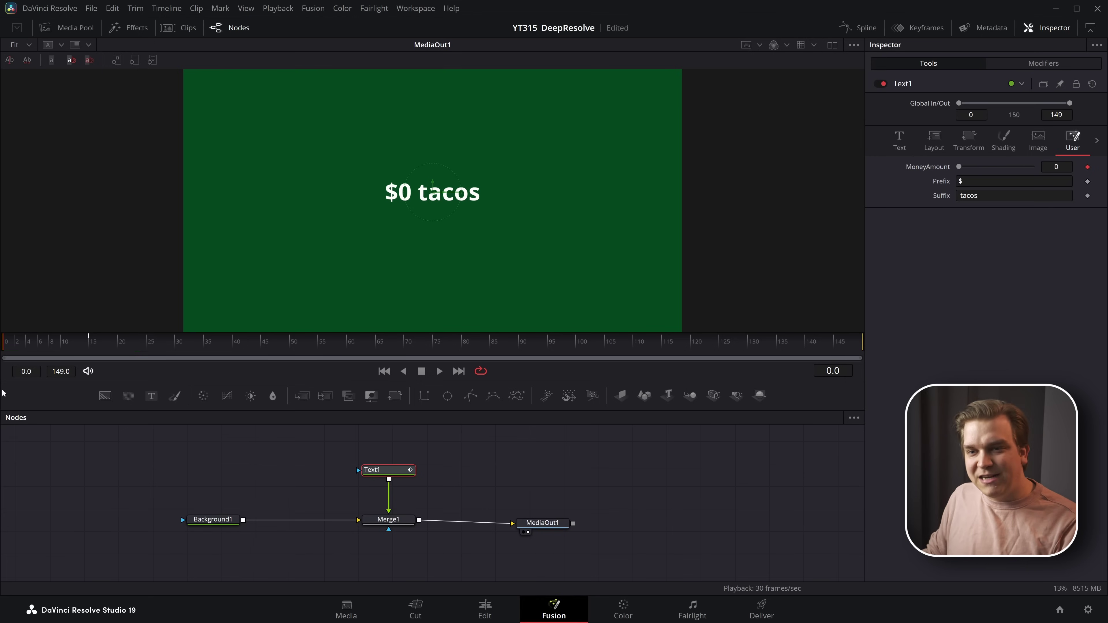
left_click(92, 531)
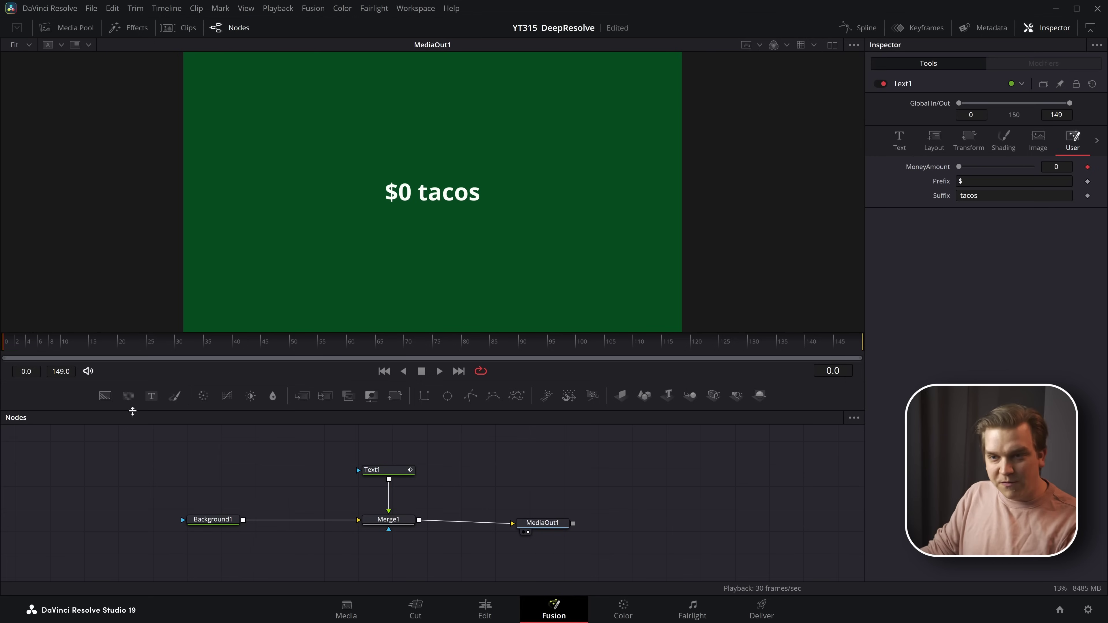
key("space")
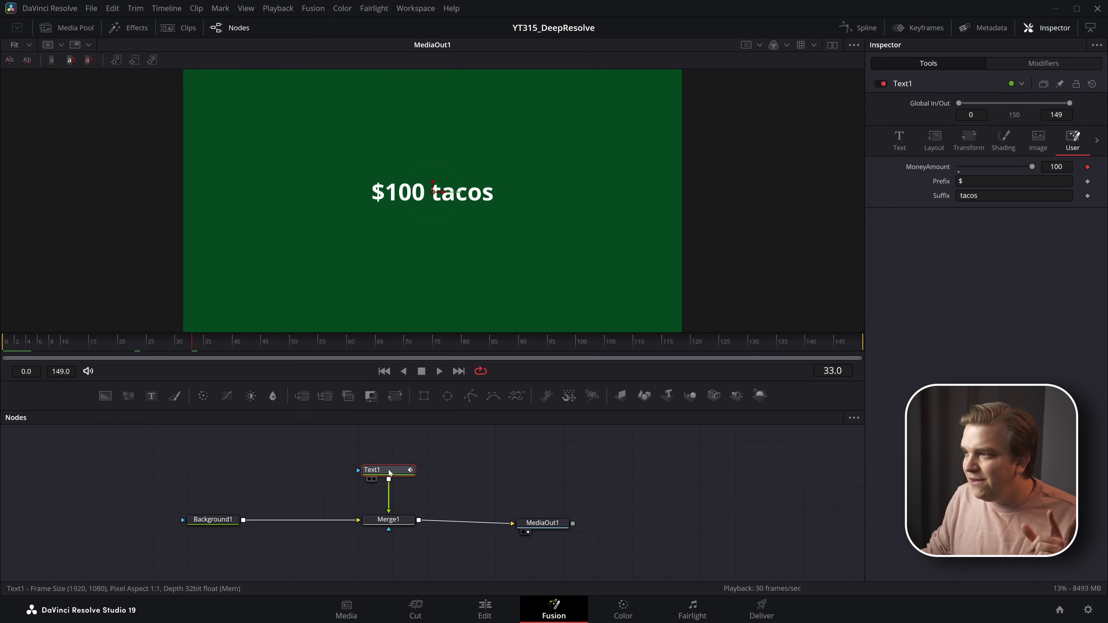
Drive MoneyAmount's Anim Curves by Duration with Time Scale 1.2 and Clip High, then go to the Edit page.
left_click(1039, 64)
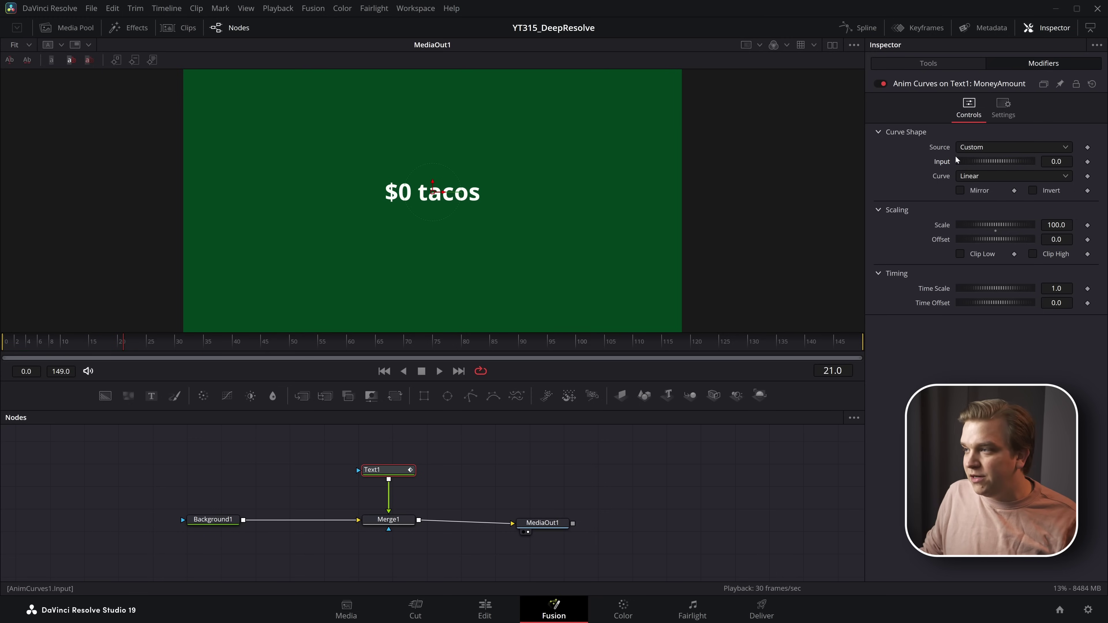
left_click(983, 148)
left_click(985, 162)
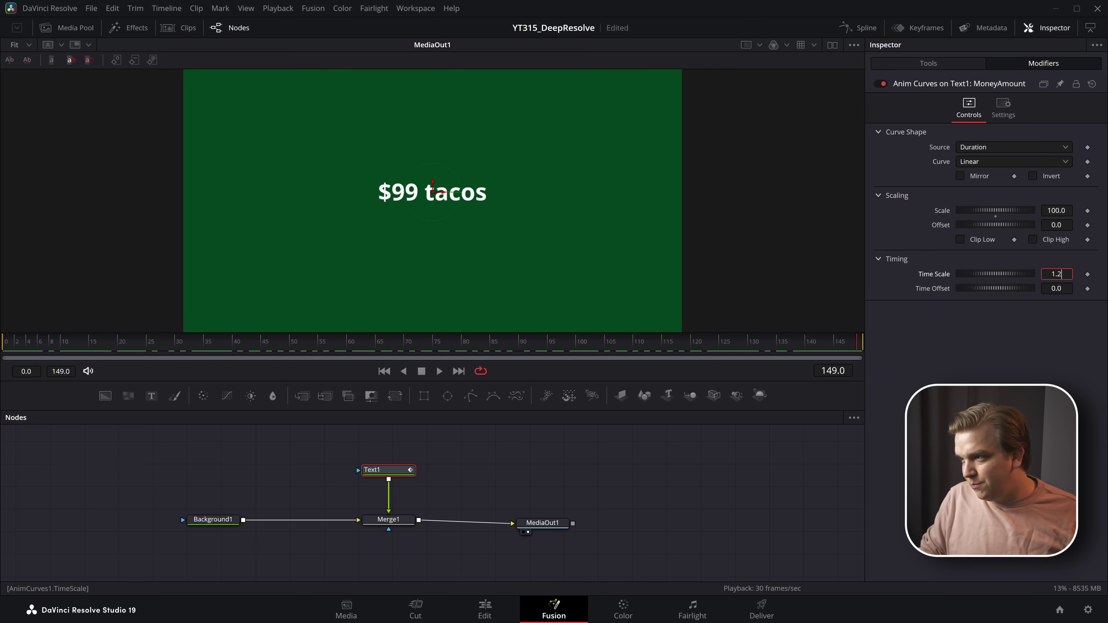
key("Tab")
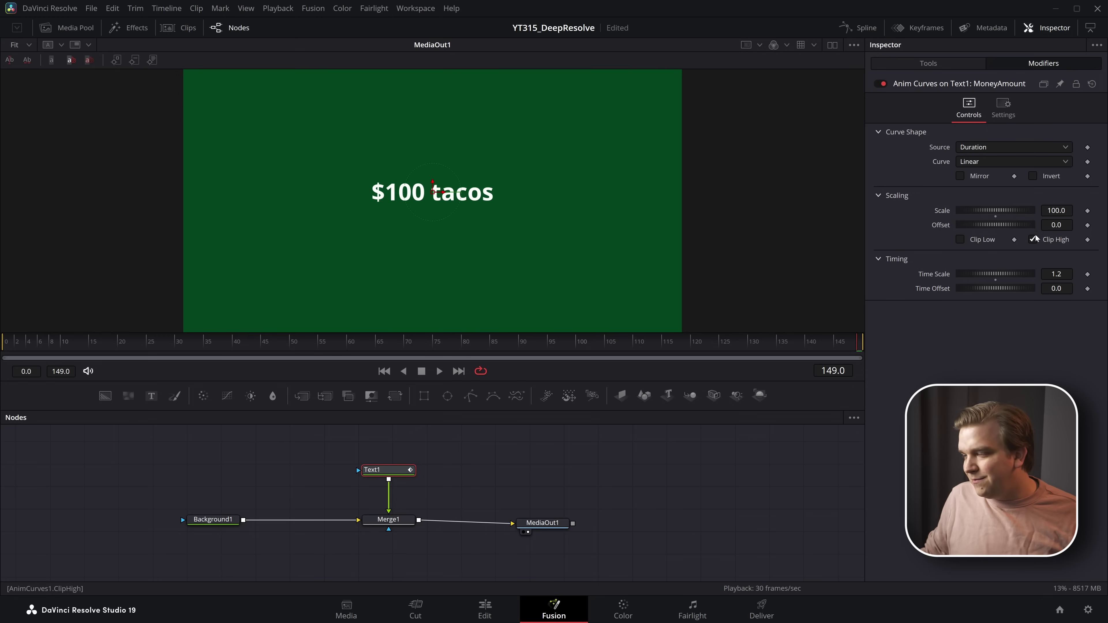
left_click(370, 342)
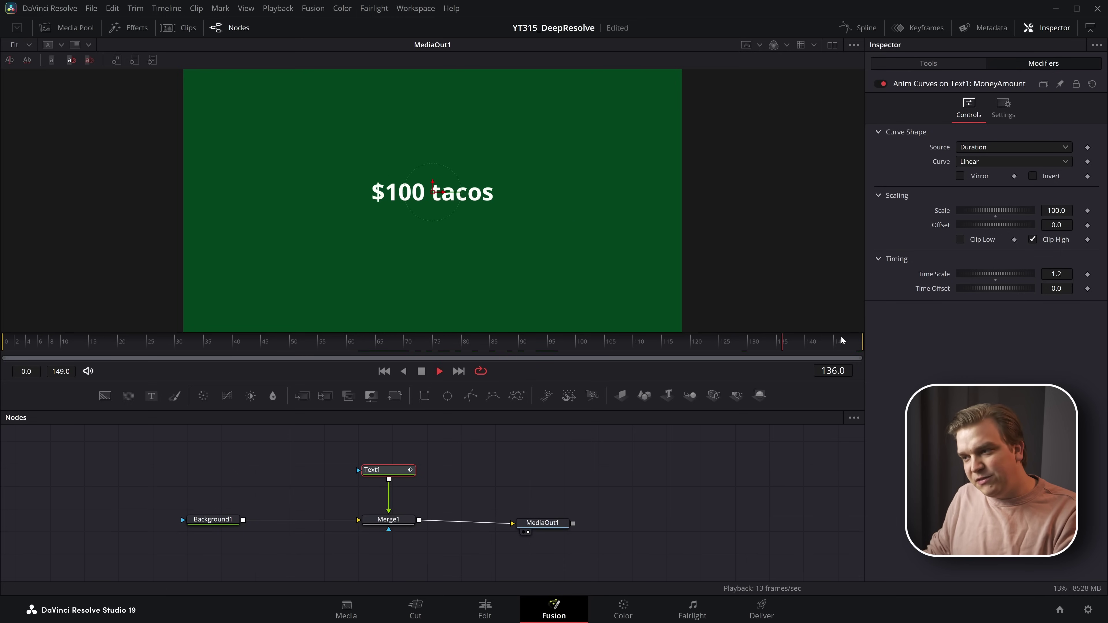
left_click(484, 609)
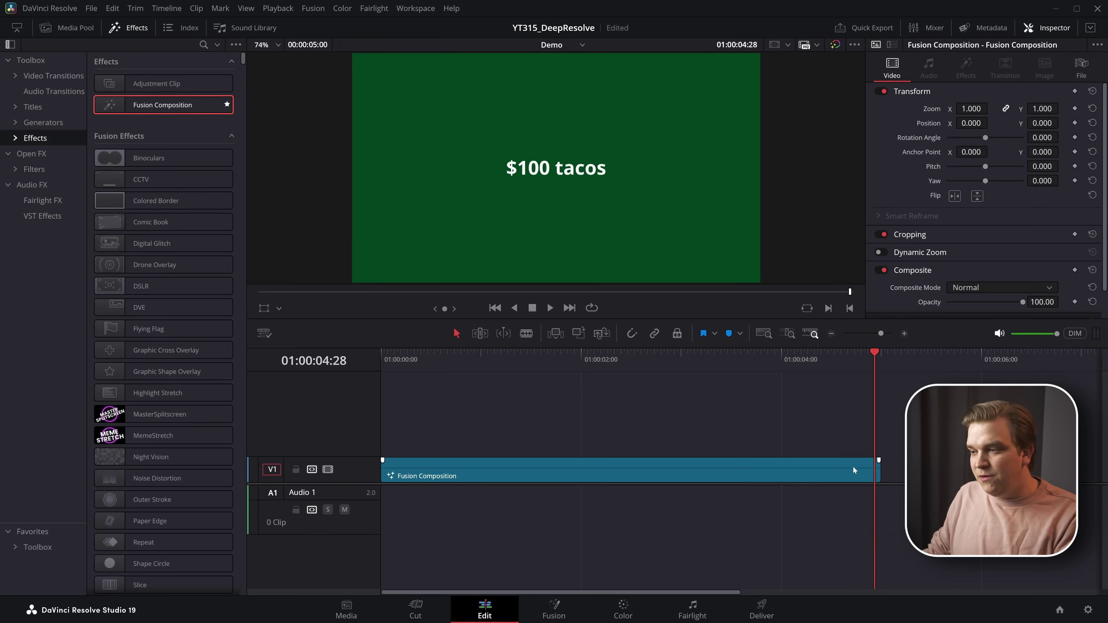
Shorten, then lengthen the Fusion Composition clip, replaying from the start each time to check the count.
left_click_drag(871, 466, 547, 467)
key("Home")
key("space")
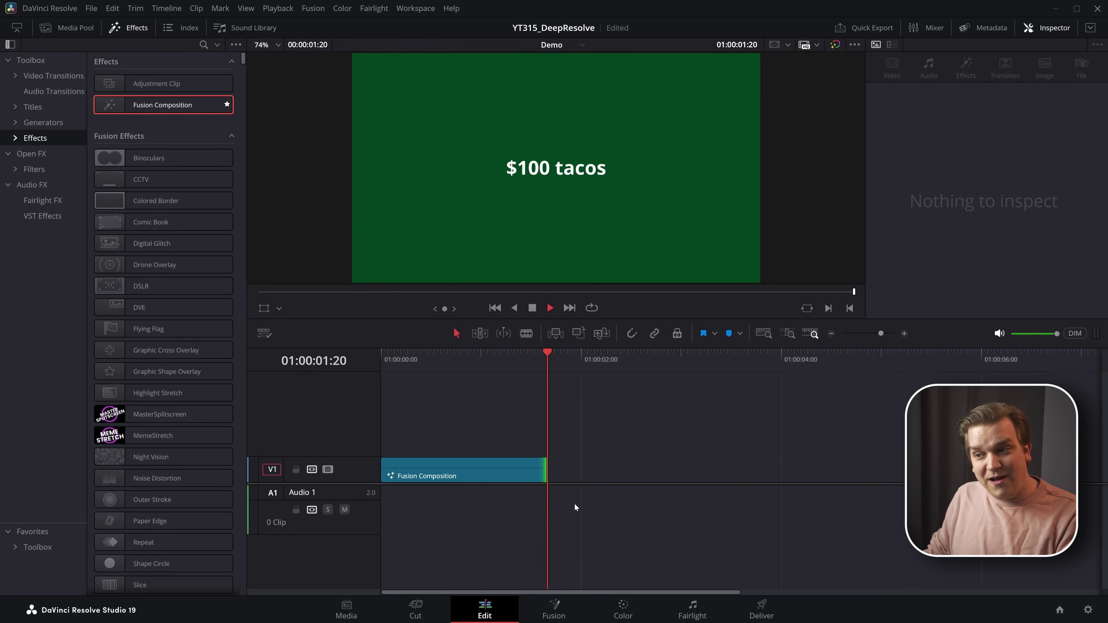
left_click_drag(543, 478, 898, 474)
key("Home")
key("space")
left_click(806, 356)
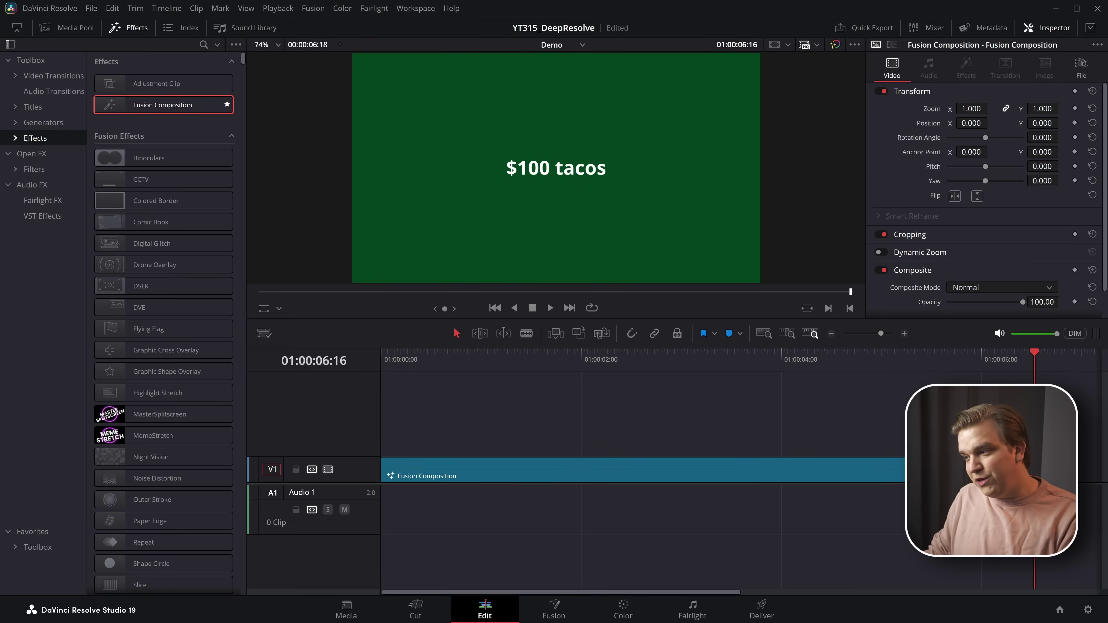
Shorten the clip again, scrub to check the count, then retrim its end to about 2:25.
left_click_drag(903, 473, 510, 475)
key("Home")
key("space")
left_click(473, 420)
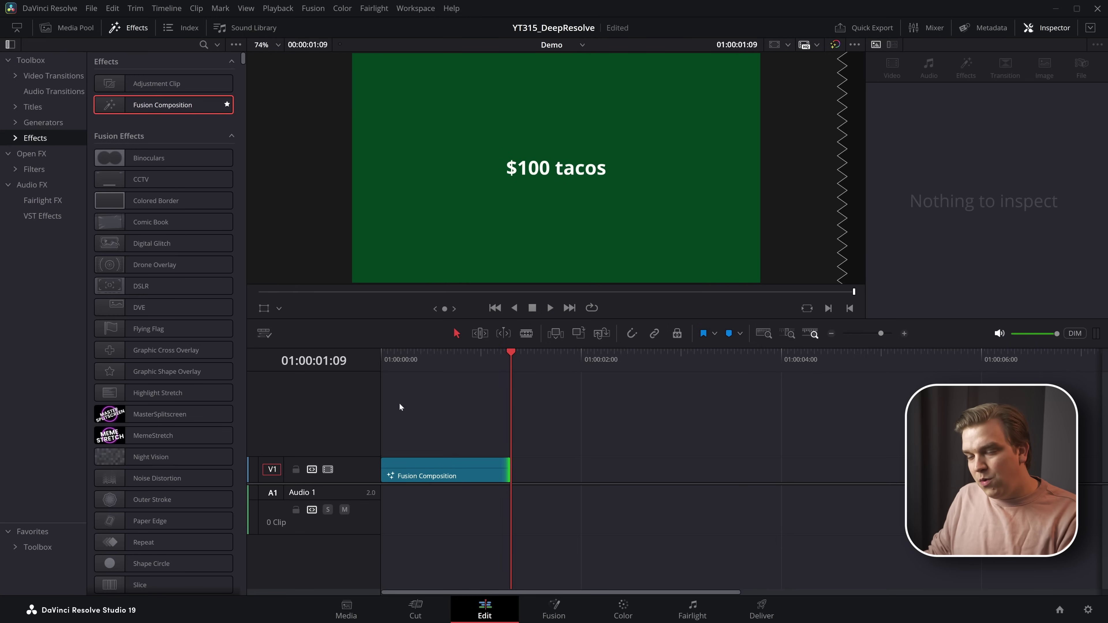
left_click(445, 365)
left_click_drag(445, 365, 468, 368)
left_click(497, 472)
left_click_drag(510, 475, 661, 475)
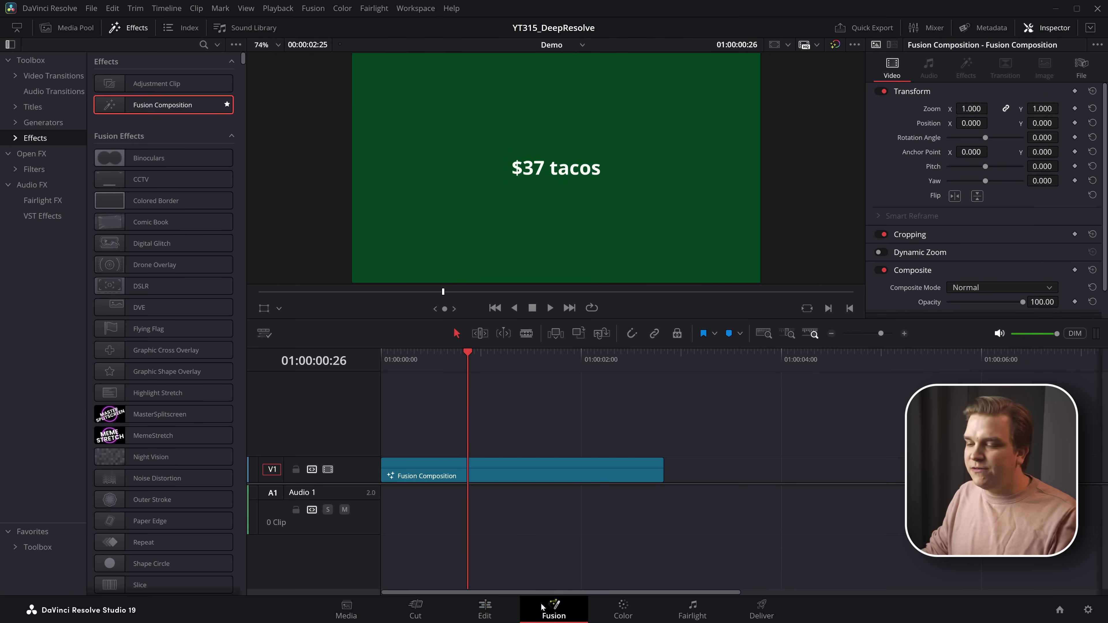